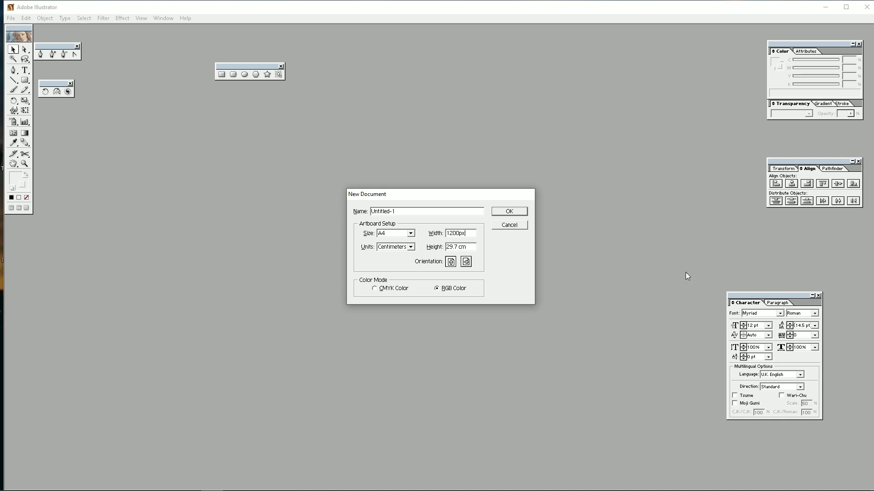
- Create a new RGB document 1200 px wide and 22.22 cm high
{"action": "left_click", "coordinate": [462, 263]}
{"action": "left_click_drag", "start_coordinate": [446, 233], "coordinate": [469, 233]}
{"action": "type", "text": "12"}
{"action": "key", "text": "Tab"}
{"action": "type", "text": "3"}
{"action": "left_click", "coordinate": [508, 212]}
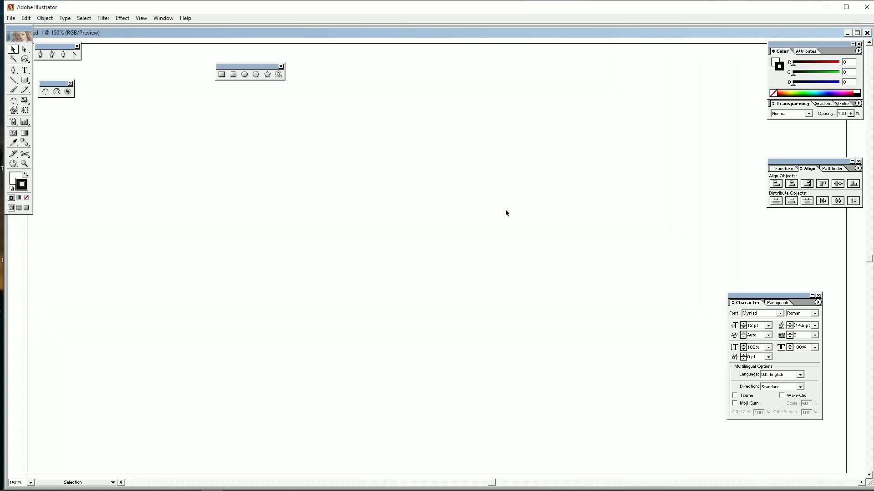
- Check the artboard's dimensions in the document setup without changing them
{"action": "key", "text": "ctrl+minus"}
{"action": "key", "text": "ctrl+minus"}
{"action": "key", "text": "ctrl+minus"}
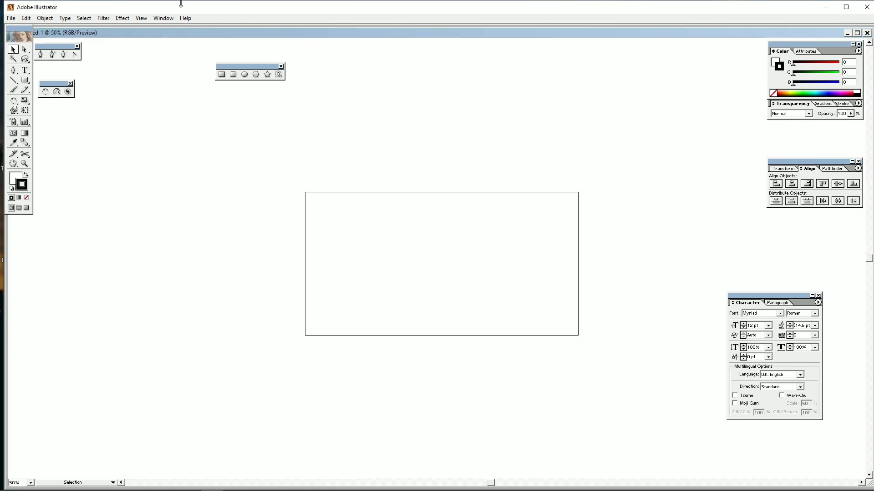
{"action": "left_click", "coordinate": [10, 18]}
{"action": "left_click", "coordinate": [75, 171]}
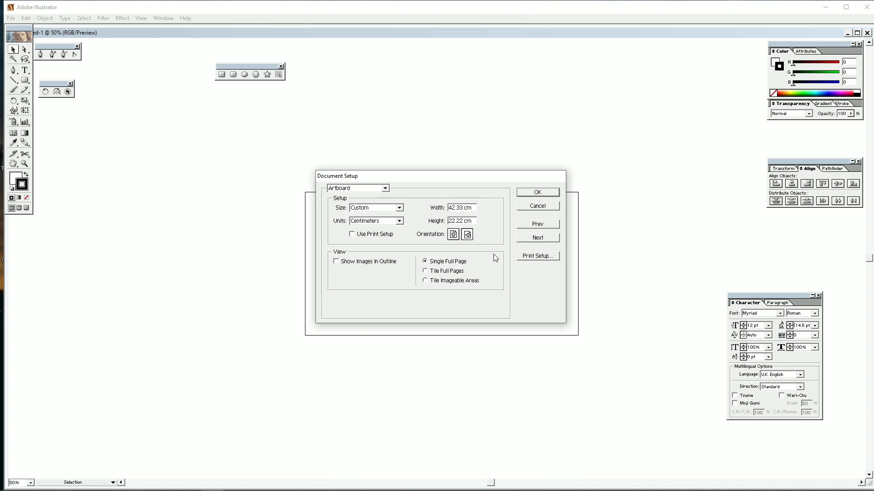
{"action": "left_click", "coordinate": [547, 208]}
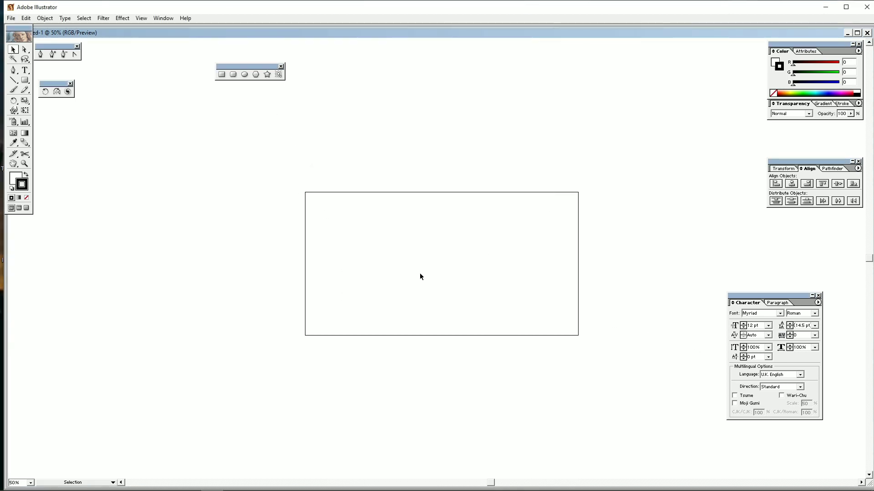
- Create a rectangle 1200 px wide with the same height as the artboard
{"action": "left_click", "coordinate": [25, 80]}
{"action": "left_click", "coordinate": [305, 193]}
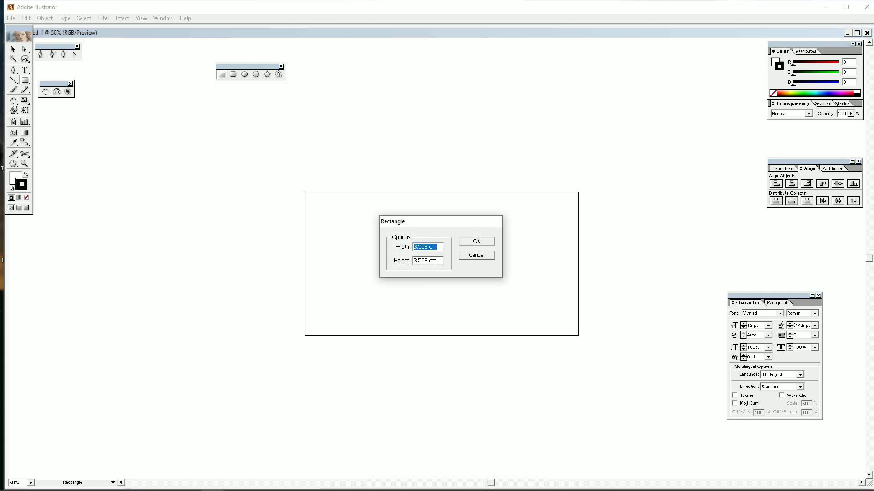
{"action": "type", "text": "1200"}
{"action": "key", "text": "Tab"}
{"action": "type", "text": "63"}
{"action": "left_click", "coordinate": [477, 242]}
{"action": "left_click", "coordinate": [12, 50]}
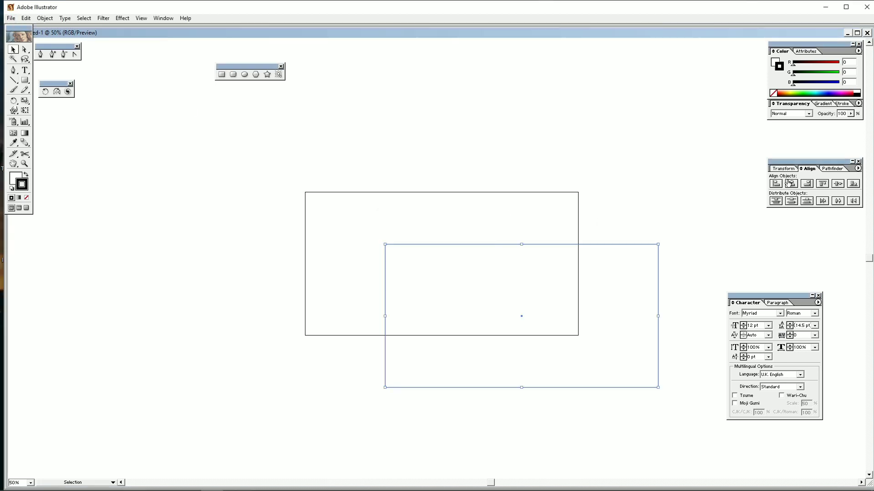
- Center the rectangle horizontally and vertically on the artboard so it covers the page
{"action": "left_click", "coordinate": [859, 169]}
{"action": "left_click", "coordinate": [838, 191]}
{"action": "left_click", "coordinate": [791, 184]}
{"action": "left_click", "coordinate": [839, 185]}
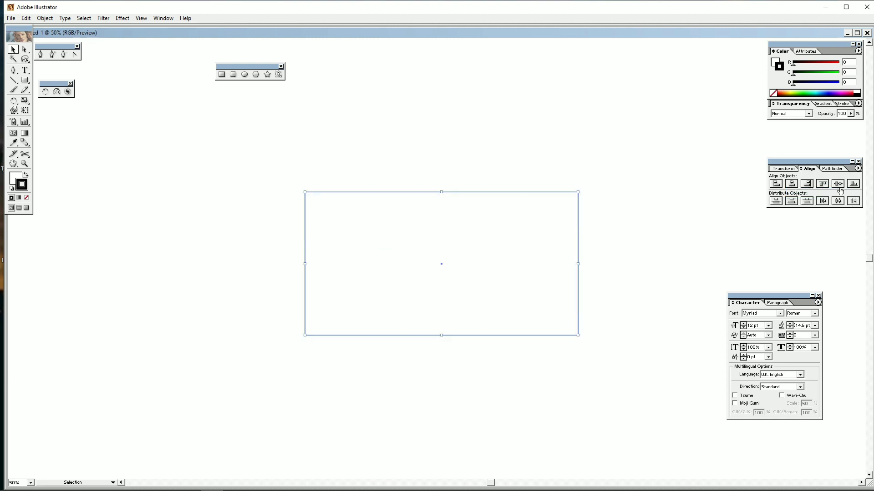
- Remove the rectangle's stroke and fill it with pure red (255, 0, 0)
{"action": "left_click", "coordinate": [26, 199]}
{"action": "left_click_drag", "start_coordinate": [800, 91], "coordinate": [773, 93]}
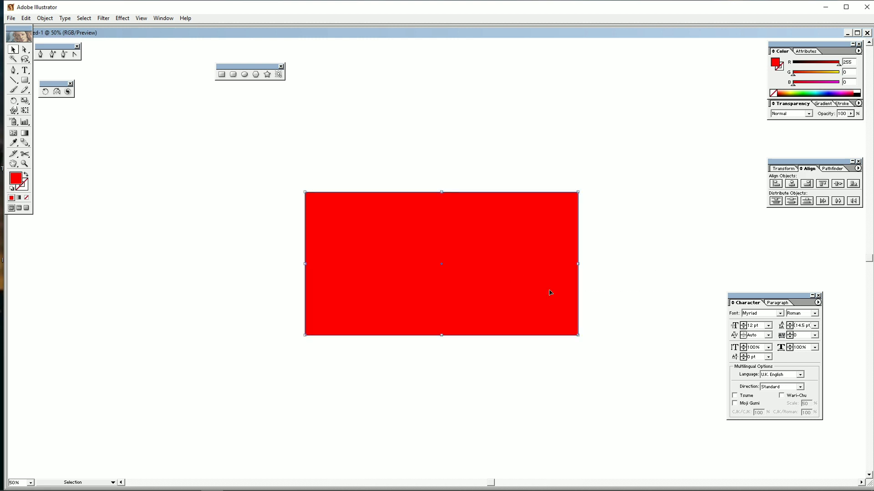
{"action": "left_click", "coordinate": [603, 243]}
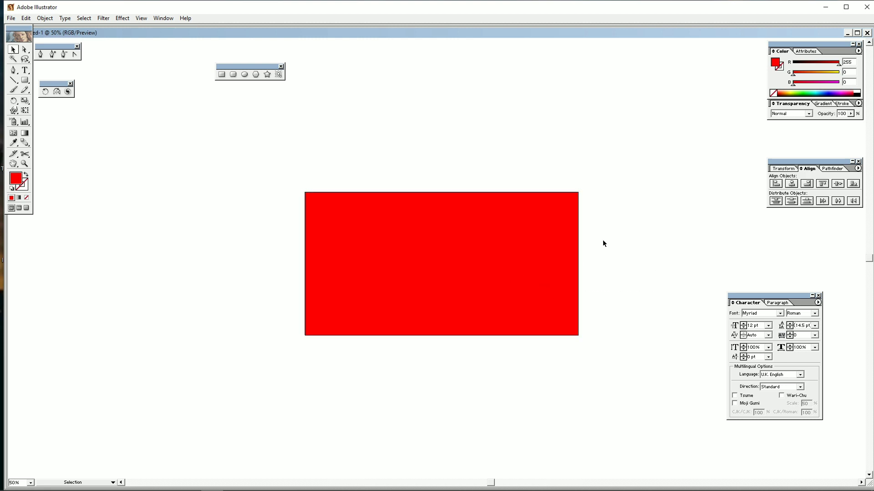
- Draw an unfilled, red-outlined circle over the rectangle's right end and duplicate it with a slight horizontal offset
{"action": "left_click", "coordinate": [245, 75]}
{"action": "left_click_drag", "start_coordinate": [568, 261], "coordinate": [633, 355]}
{"action": "key", "text": "shift+x"}
{"action": "key", "text": "v"}
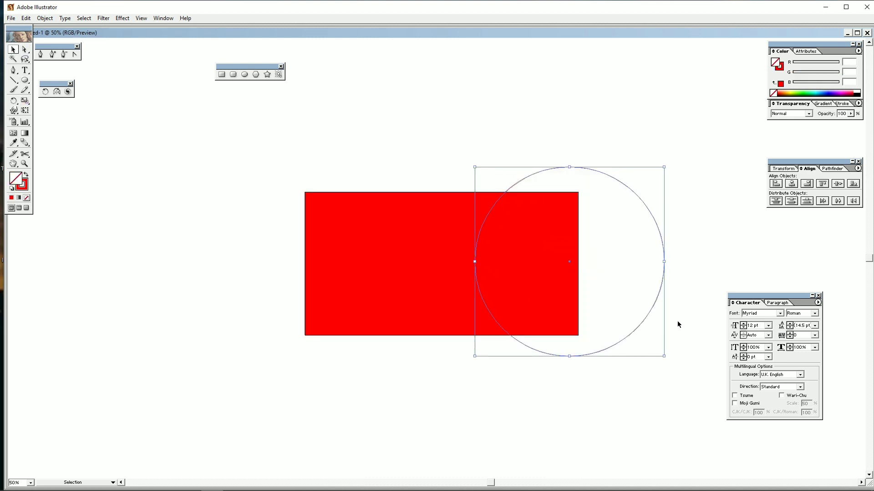
{"action": "left_click_drag", "start_coordinate": [645, 322], "coordinate": [614, 351]}
- Divide the red rectangle and both circles with Pathfinder and ungroup the resulting pieces
{"action": "left_click_drag", "start_coordinate": [620, 421], "coordinate": [484, 320]}
{"action": "left_click", "coordinate": [824, 168]}
{"action": "left_click", "coordinate": [681, 308]}
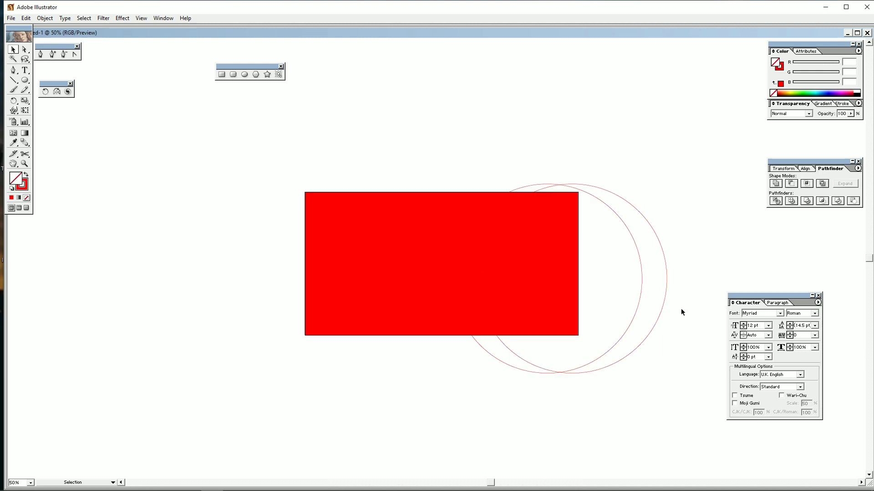
{"action": "left_click_drag", "start_coordinate": [625, 412], "coordinate": [551, 319]}
{"action": "left_click", "coordinate": [777, 203]}
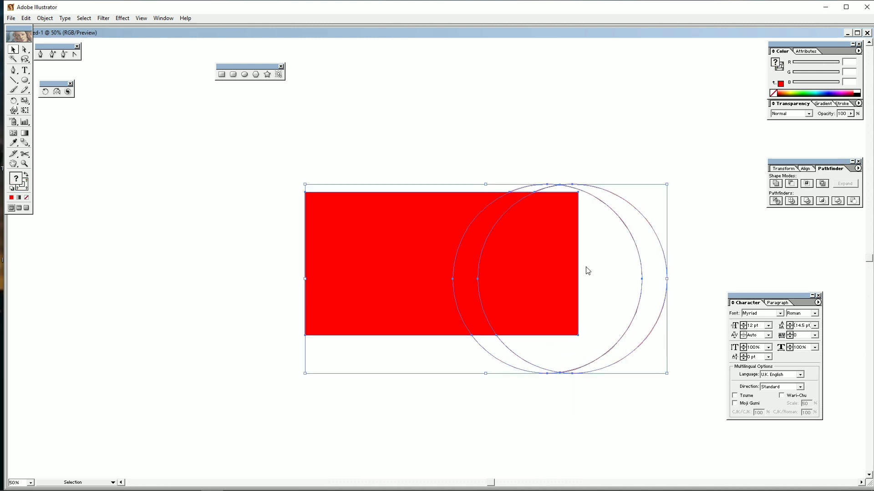
{"action": "right_click", "coordinate": [587, 268]}
{"action": "left_click", "coordinate": [609, 293]}
- Delete the divided circle pieces that extend beyond the red rectangle
{"action": "left_click", "coordinate": [631, 181]}
{"action": "left_click_drag", "start_coordinate": [629, 182], "coordinate": [607, 290]}
{"action": "key", "text": "Delete"}
{"action": "left_click_drag", "start_coordinate": [552, 382], "coordinate": [533, 348]}
{"action": "key", "text": "Delete"}
{"action": "left_click", "coordinate": [551, 186]}
{"action": "key", "text": "Delete"}
- Fill the curved band between the two circle arcs with black
{"action": "left_click", "coordinate": [467, 255]}
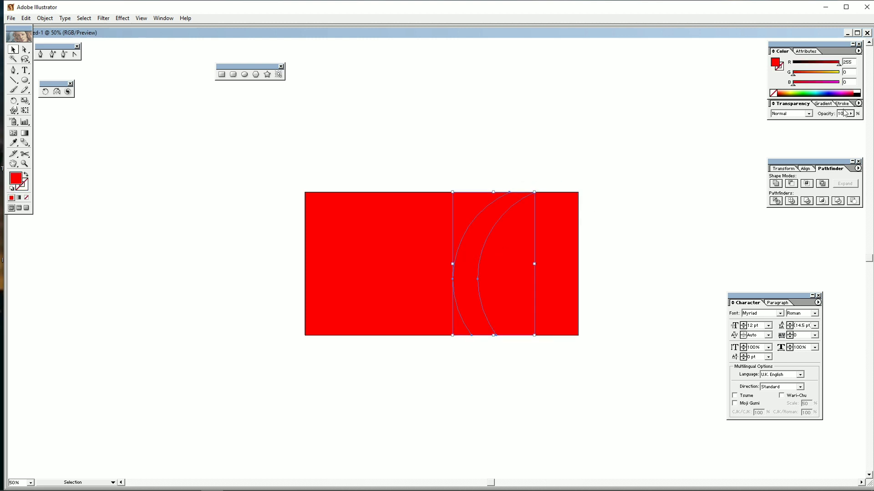
{"action": "left_click", "coordinate": [860, 91]}
{"action": "left_click", "coordinate": [696, 245]}
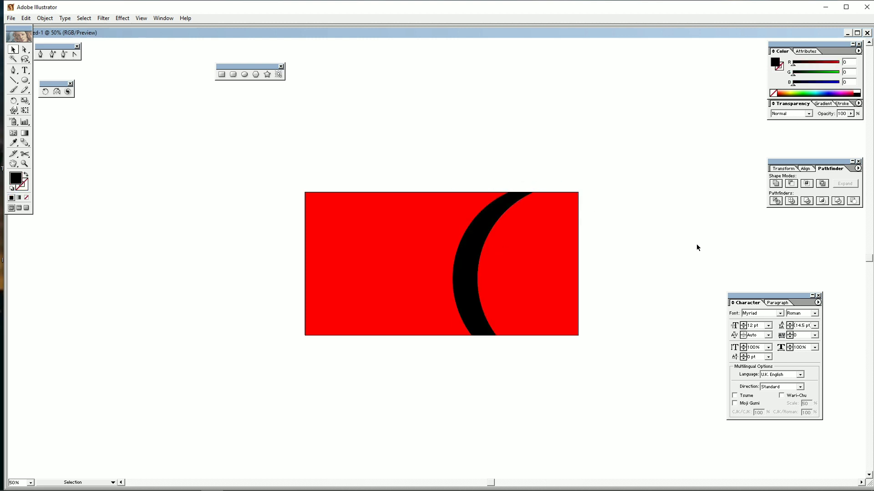
- Draw a curved pen path through the upper black band with no fill and a white 4 pt stroke
{"action": "key", "text": "p"}
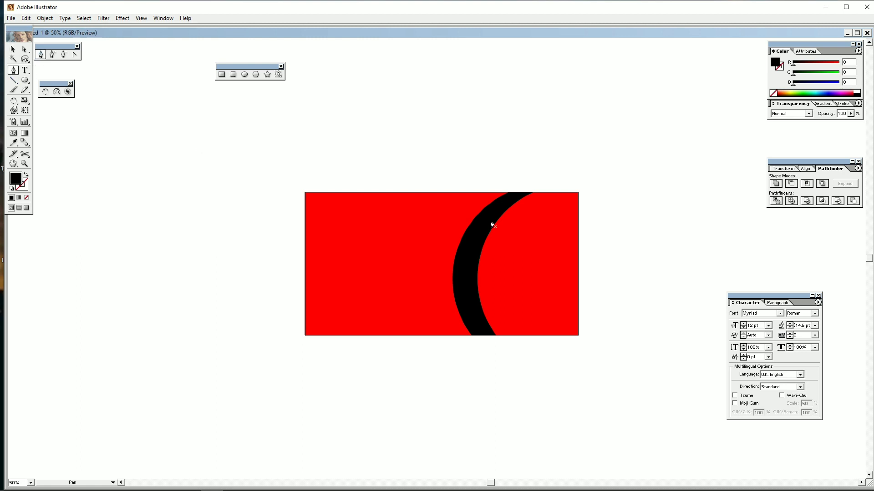
{"action": "left_click", "coordinate": [525, 175]}
{"action": "left_click_drag", "start_coordinate": [495, 297], "coordinate": [564, 329]}
{"action": "key", "text": "shift+x"}
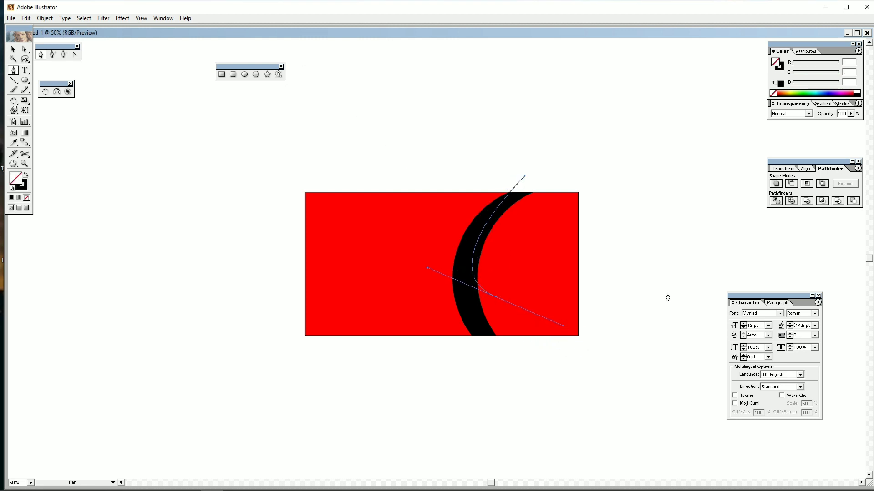
{"action": "key", "text": "x"}
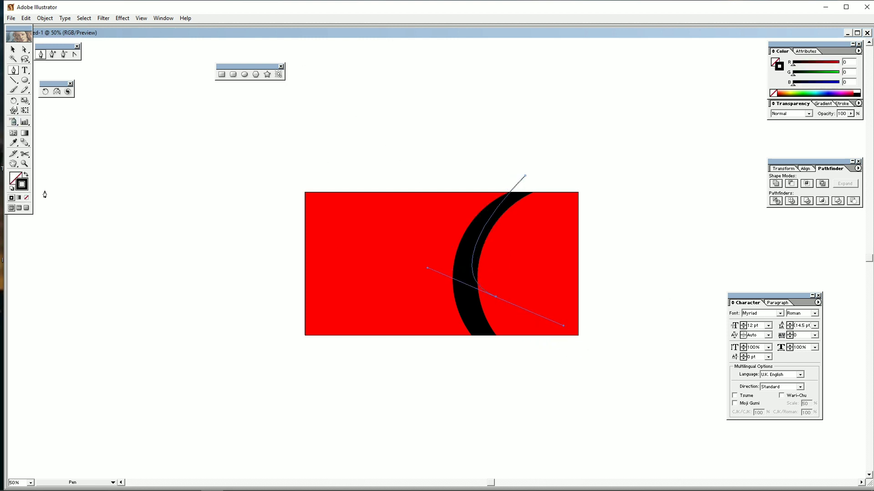
{"action": "left_click", "coordinate": [858, 91]}
{"action": "left_click", "coordinate": [842, 104]}
{"action": "left_click", "coordinate": [798, 111]}
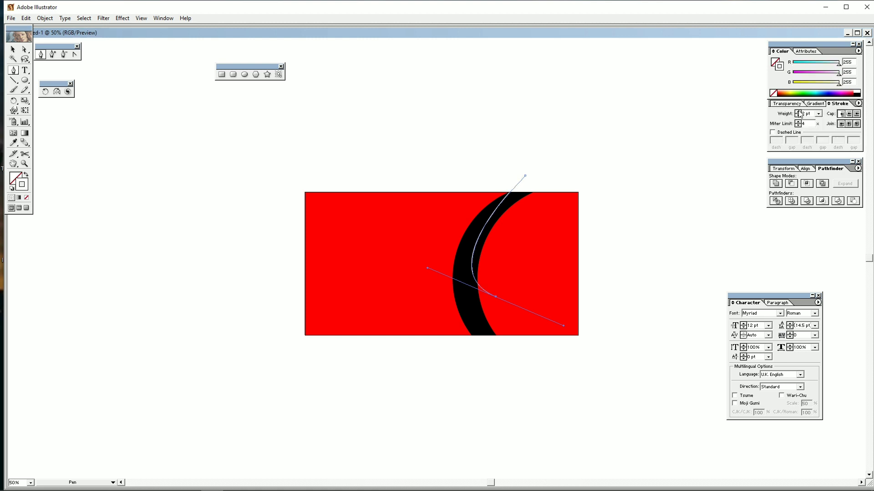
{"action": "left_click", "coordinate": [798, 111]}
{"action": "left_click", "coordinate": [798, 112]}
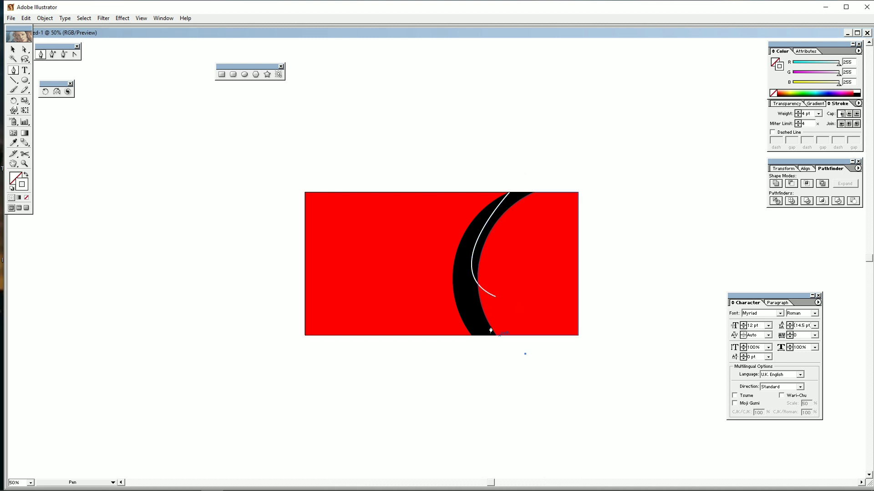
- Draw a second curved path through the band's lower part and expand the fill and stroke of both curves
{"action": "left_click_drag", "start_coordinate": [456, 217], "coordinate": [466, 106]}
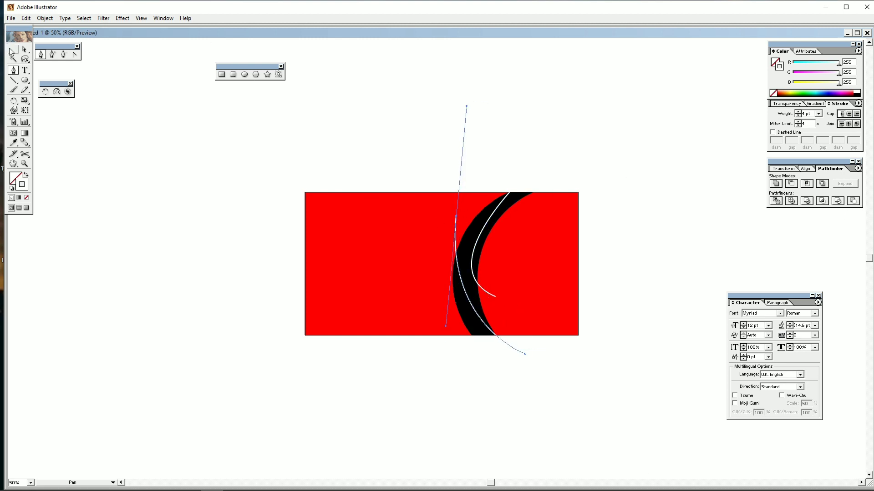
{"action": "key", "text": "v"}
{"action": "left_click", "coordinate": [490, 223]}
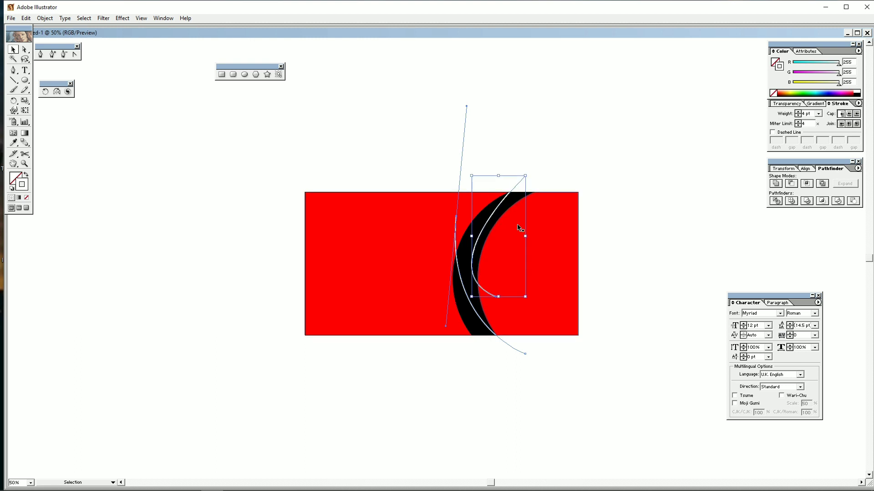
{"action": "left_click", "coordinate": [45, 19]}
{"action": "left_click", "coordinate": [50, 106]}
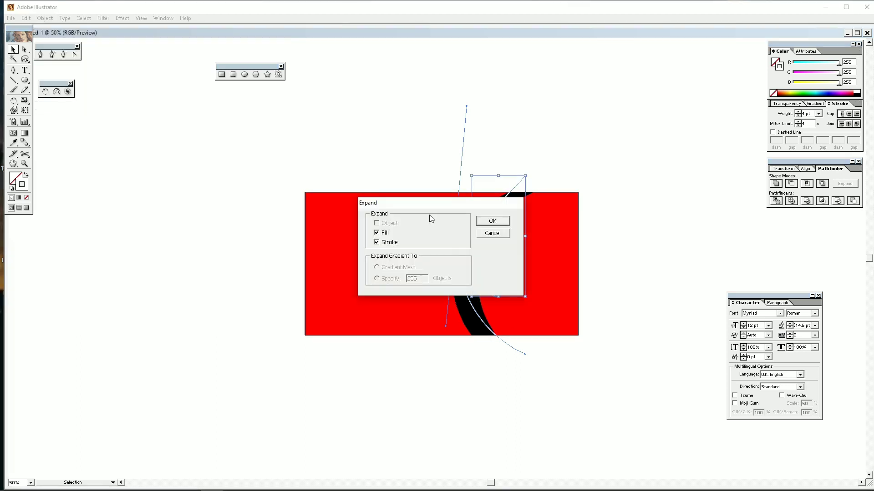
{"action": "left_click", "coordinate": [493, 222]}
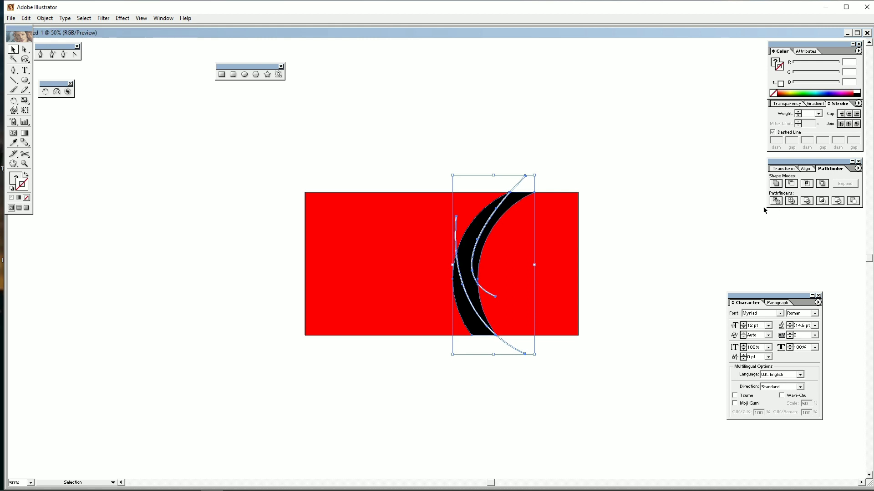
- Divide the black band with the two expanded curves and ungroup the pieces
{"action": "right_click", "coordinate": [496, 229]}
{"action": "left_click", "coordinate": [619, 225]}
{"action": "left_click", "coordinate": [502, 172]}
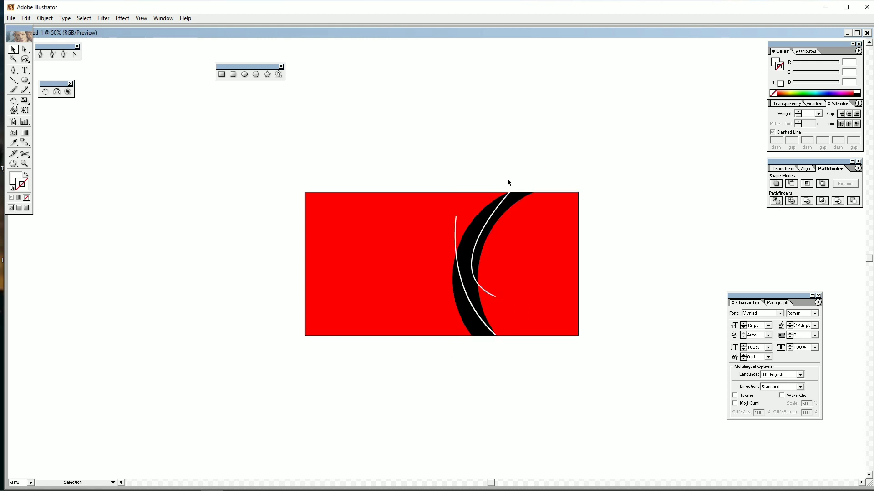
- Delete the white curve pieces that stick out beyond the black band
{"action": "left_click", "coordinate": [457, 241]}
{"action": "key", "text": "Delete"}
{"action": "left_click", "coordinate": [489, 293]}
{"action": "key", "text": "Delete"}
{"action": "left_click", "coordinate": [508, 342]}
{"action": "key", "text": "Delete"}
{"action": "left_click_drag", "start_coordinate": [527, 353], "coordinate": [482, 360]}
{"action": "left_click_drag", "start_coordinate": [369, 102], "coordinate": [667, 427]}
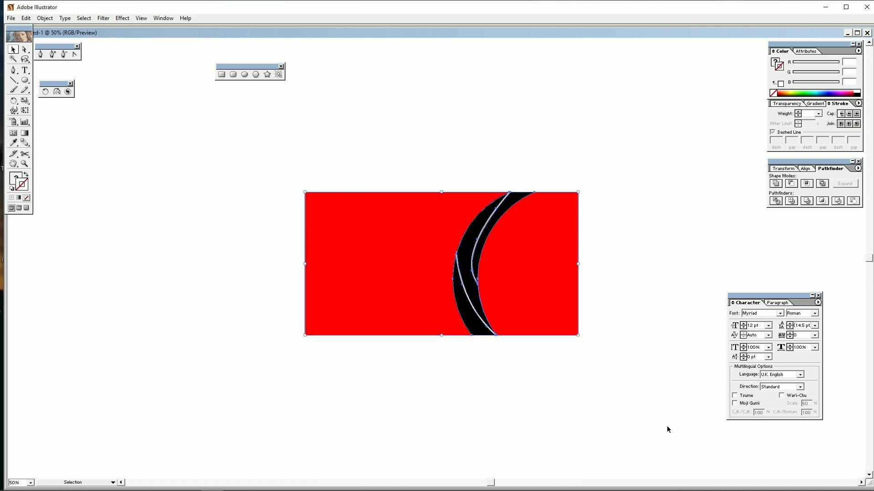
{"action": "left_click", "coordinate": [652, 365]}
{"action": "left_click", "coordinate": [553, 299]}
{"action": "left_click", "coordinate": [653, 261]}
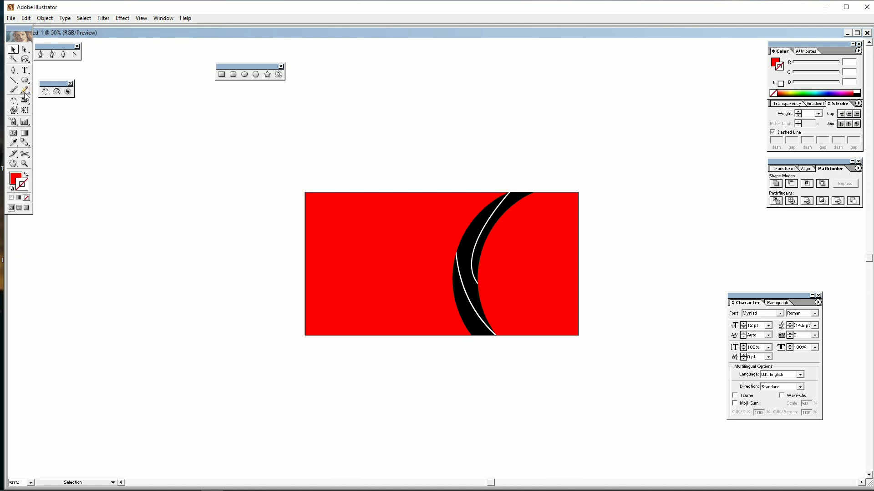
- Undo the trimming, dividing and expanding of the white curves
{"action": "key", "text": "ctrl+z"}
{"action": "key", "text": "ctrl+z"}
{"action": "key", "text": "ctrl+z"}
{"action": "key", "text": "ctrl+z"}
{"action": "key", "text": "ctrl+z"}
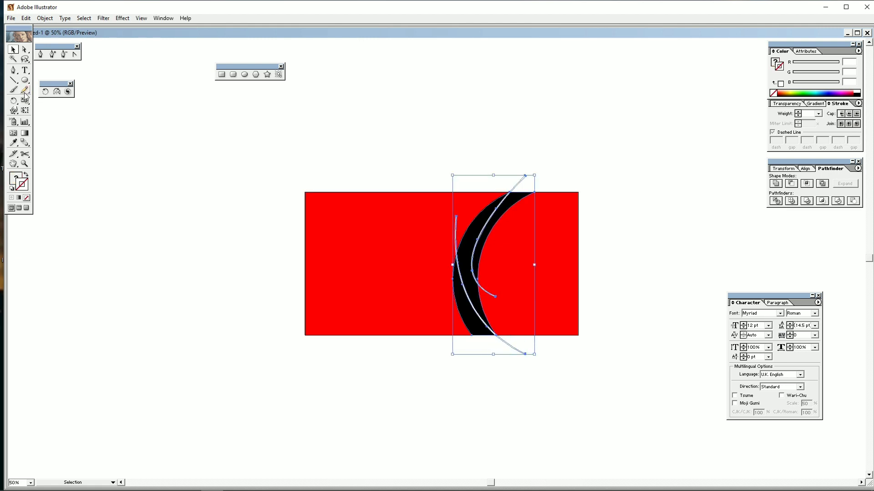
{"action": "key", "text": "ctrl+z"}
{"action": "key", "text": "ctrl+z"}
{"action": "key", "text": "ctrl+z"}
{"action": "key", "text": "ctrl+z"}
{"action": "key", "text": "ctrl+z"}
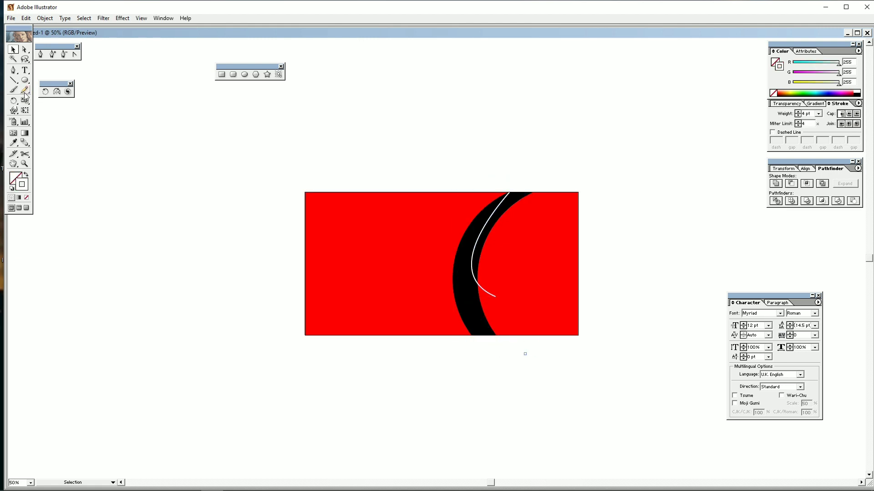
- Select both white curves and move them off the artboard into the empty area beside it
{"action": "left_click", "coordinate": [307, 93]}
{"action": "left_click", "coordinate": [468, 292]}
{"action": "left_click", "coordinate": [485, 234], "text": "shift"}
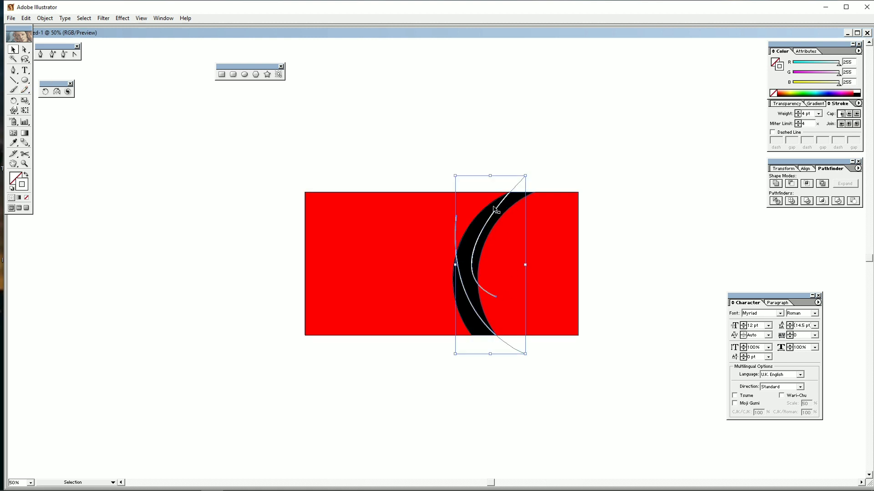
{"action": "left_click_drag", "start_coordinate": [486, 234], "coordinate": [125, 234]}
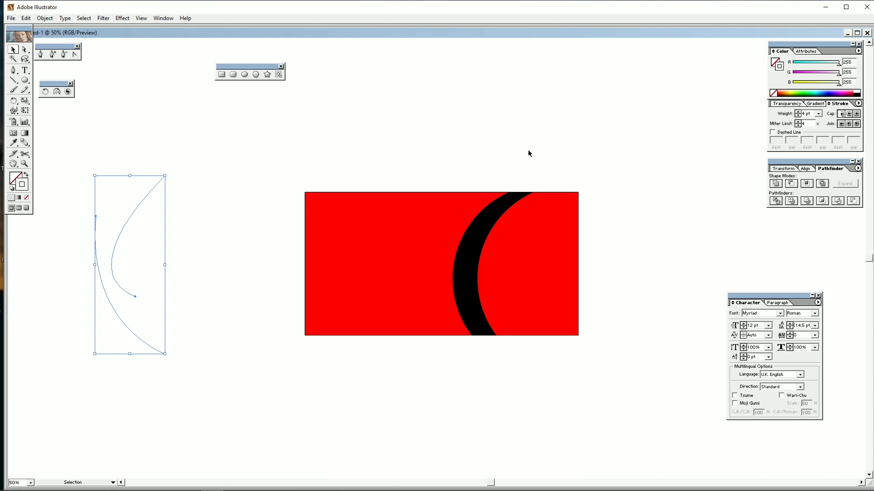
- Undo the curve drawing, black fill and Pathfinder division back to the two whole circles
{"action": "key", "text": "ctrl+z"}
{"action": "key", "text": "ctrl+z"}
{"action": "key", "text": "ctrl+z"}
{"action": "key", "text": "ctrl+z"}
{"action": "key", "text": "ctrl+z"}
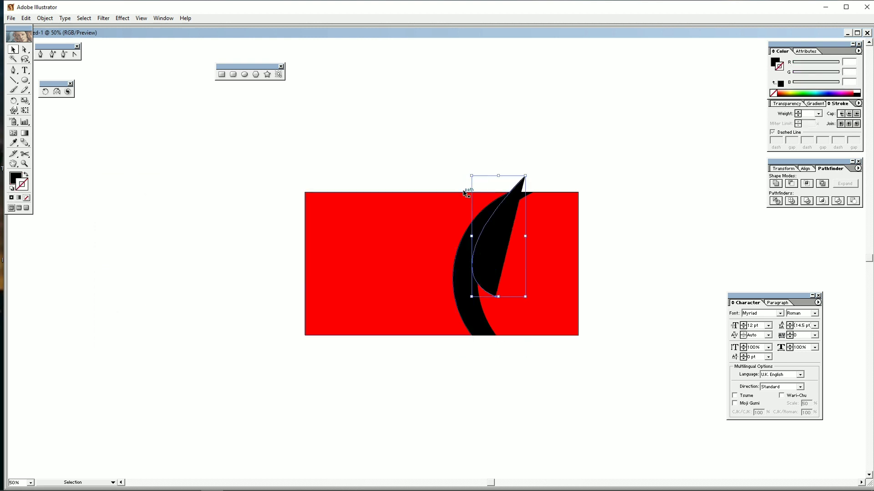
{"action": "key", "text": "ctrl+z"}
{"action": "key", "text": "ctrl+z"}
{"action": "key", "text": "ctrl+z"}
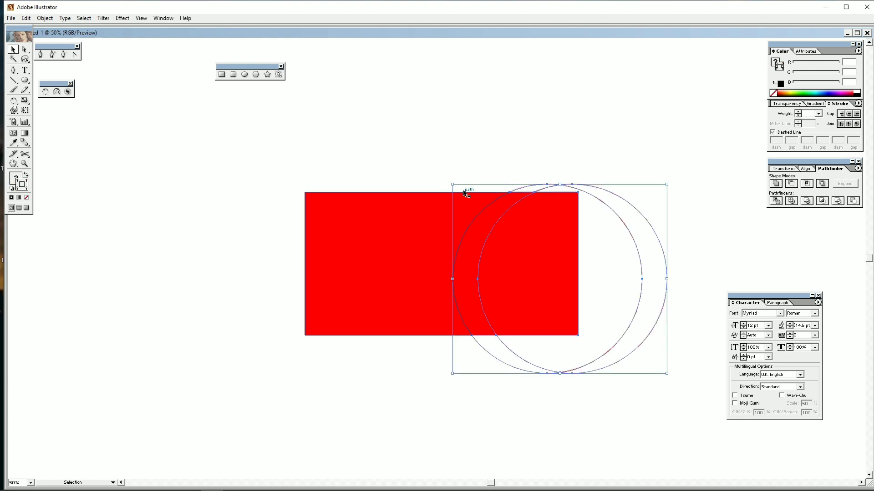
{"action": "left_click", "coordinate": [464, 193], "text": "shift"}
{"action": "key", "text": "ctrl+z"}
- Select both overlapping circles and enlarge them together, extending them farther over the red rectangle
{"action": "left_click_drag", "start_coordinate": [661, 223], "coordinate": [616, 242]}
{"action": "left_click_drag", "start_coordinate": [667, 374], "coordinate": [658, 293]}
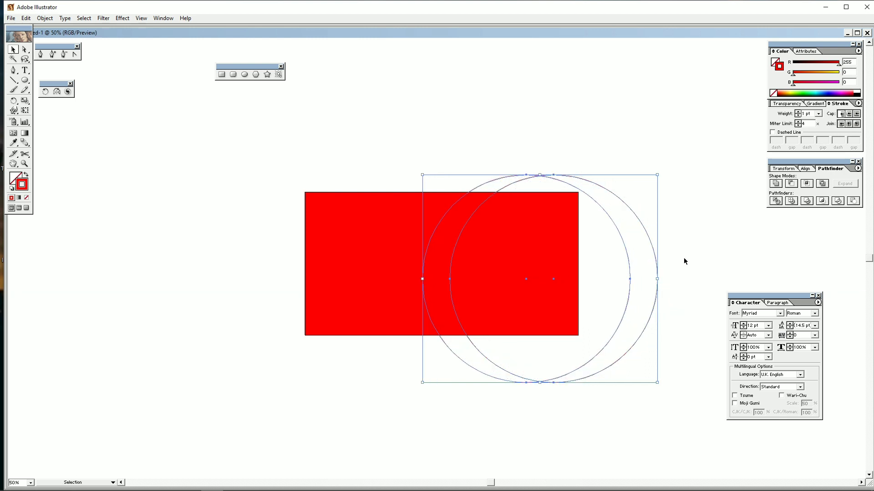
- Divide the red rectangle with the enlarged circles using Pathfinder and ungroup the pieces
{"action": "left_click_drag", "start_coordinate": [596, 422], "coordinate": [460, 270]}
{"action": "left_click", "coordinate": [776, 203]}
{"action": "right_click", "coordinate": [523, 252]}
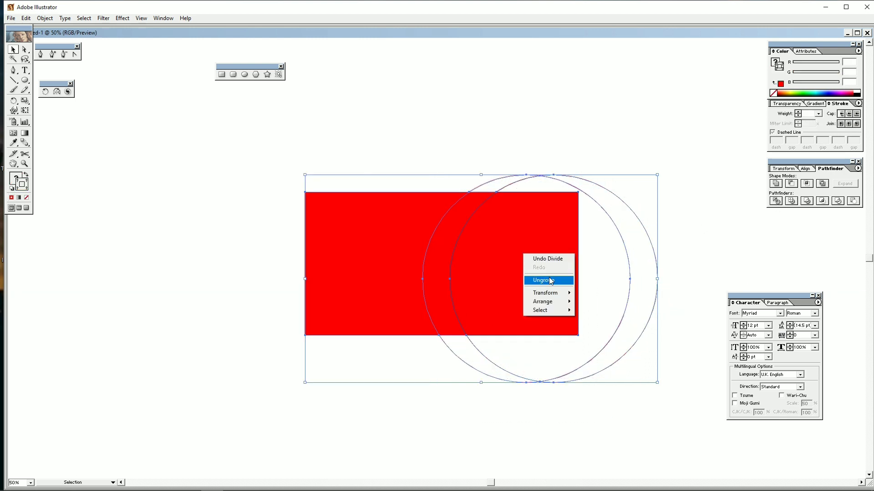
{"action": "left_click", "coordinate": [549, 280]}
- Delete the leftover circle pieces that extend outside the red rectangle, keeping the curved band division inside it
{"action": "left_click", "coordinate": [677, 258]}
{"action": "left_click_drag", "start_coordinate": [677, 258], "coordinate": [609, 299]}
{"action": "key", "text": "Delete"}
{"action": "left_click_drag", "start_coordinate": [541, 409], "coordinate": [492, 376]}
{"action": "key", "text": "Delete"}
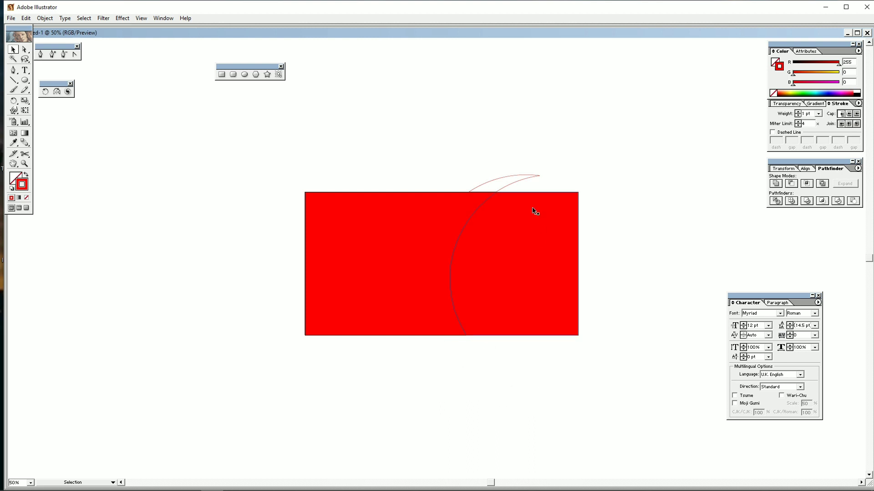
{"action": "left_click_drag", "start_coordinate": [513, 178], "coordinate": [433, 276]}
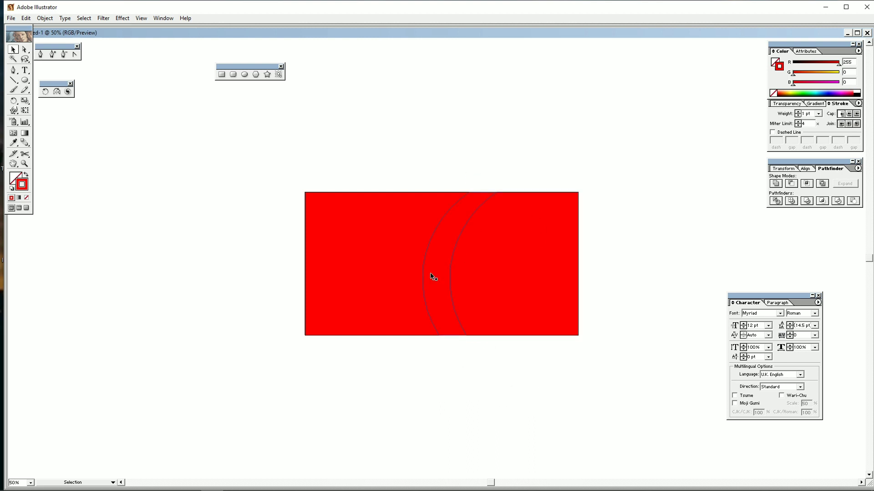
- Fill the curved band between the two arcs with black and remove its stroke
{"action": "left_click", "coordinate": [861, 92]}
{"action": "left_click", "coordinate": [27, 176]}
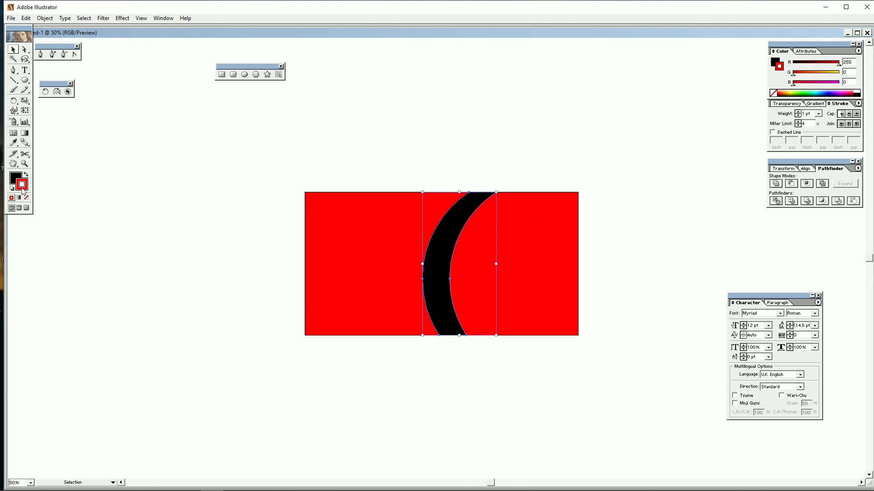
{"action": "left_click", "coordinate": [27, 198]}
{"action": "key", "text": "ctrl+v"}
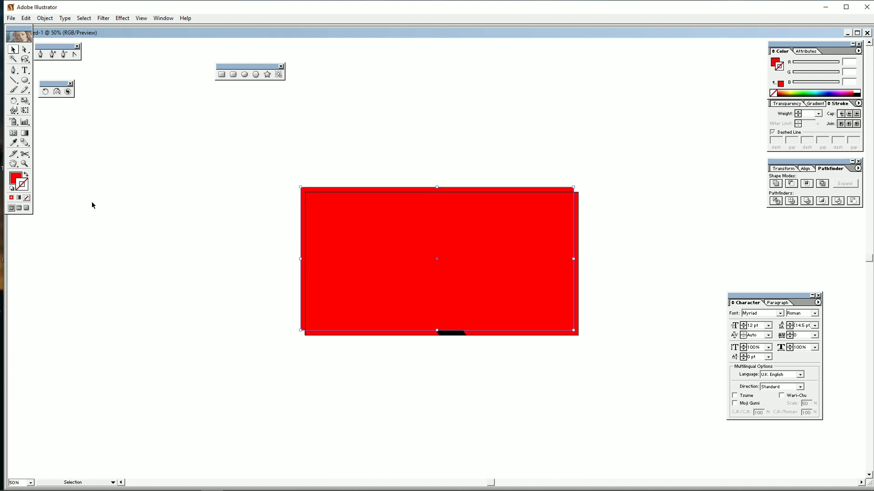
{"action": "key", "text": "Delete"}
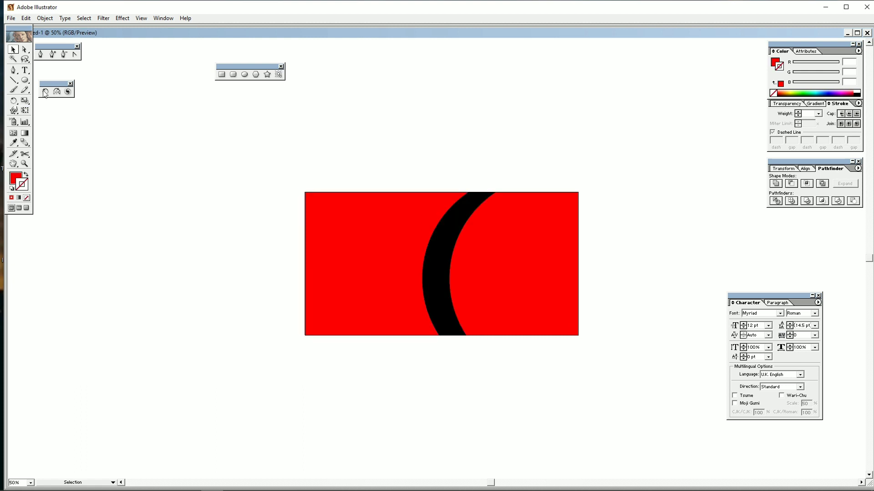
{"action": "left_click", "coordinate": [41, 55]}
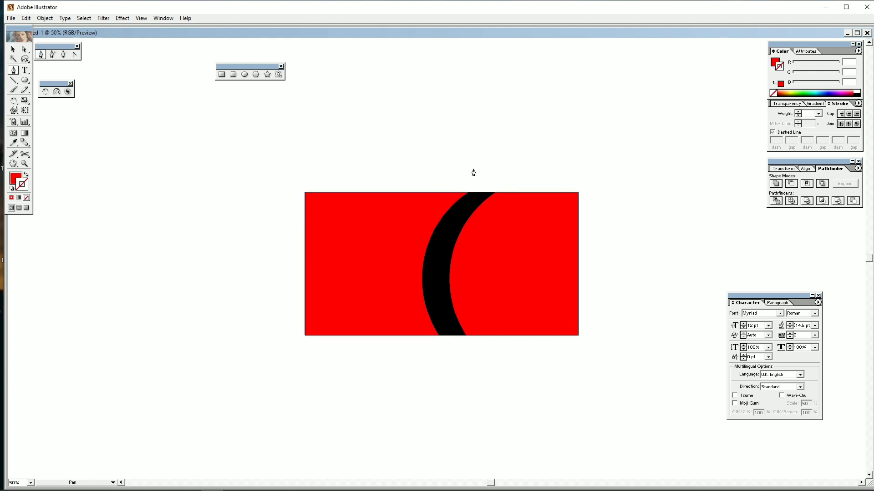
{"action": "left_click_drag", "start_coordinate": [464, 295], "coordinate": [517, 376]}
{"action": "key", "text": "shift+x"}
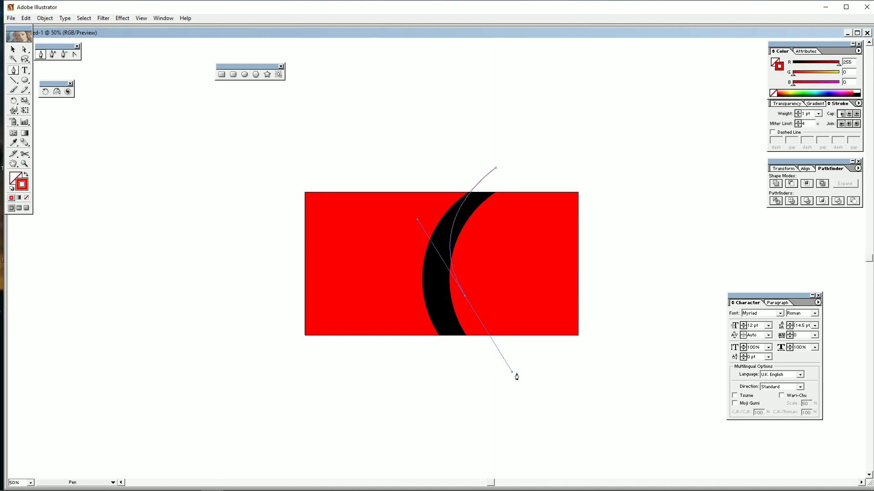
{"action": "key", "text": "shift+x"}
{"action": "key", "text": "Delete"}
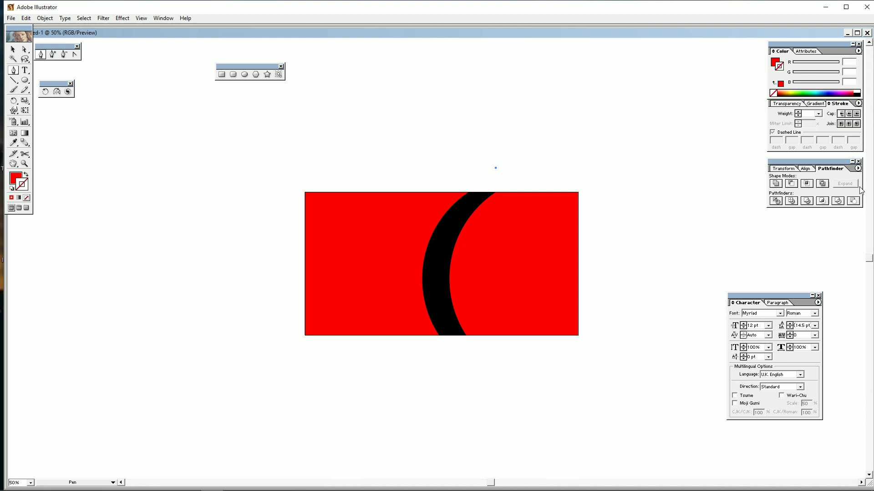
- Draw two unfilled white pen curves with 4 pt strokes, one along the black band's upper part and one along its lower part
{"action": "left_click", "coordinate": [778, 64]}
{"action": "left_click", "coordinate": [855, 92]}
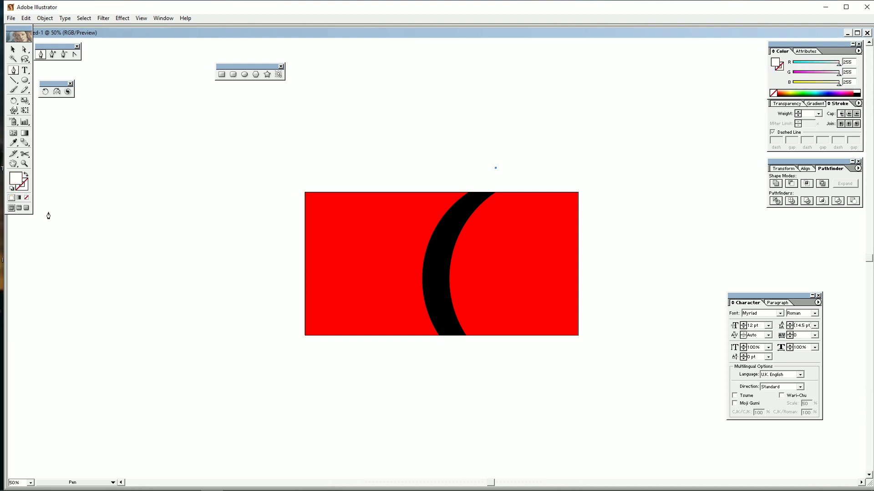
{"action": "key", "text": "shift+x"}
{"action": "mouse_move", "coordinate": [456, 288]}
{"action": "left_mouse_down"}
{"action": "mouse_move", "coordinate": [470, 326]}
{"action": "mouse_move", "coordinate": [499, 351]}
{"action": "left_mouse_up"}
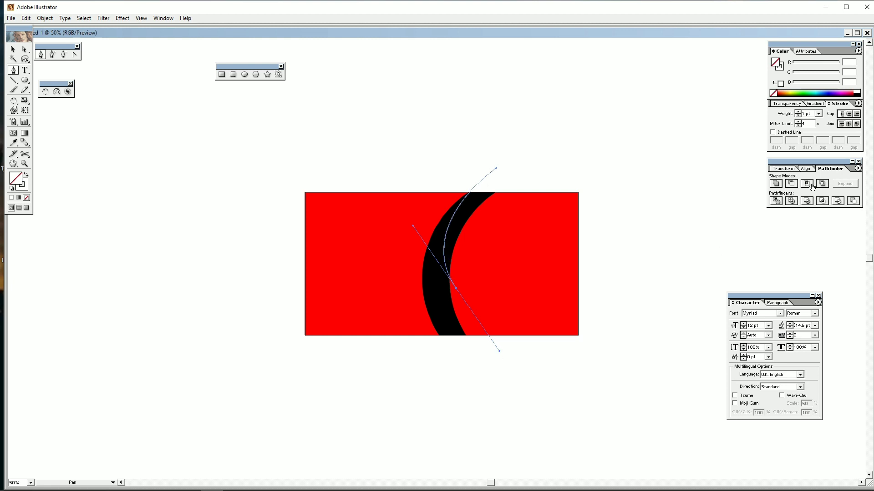
{"action": "left_click", "coordinate": [798, 111]}
{"action": "left_click", "coordinate": [797, 112]}
{"action": "left_click", "coordinate": [488, 351]}
{"action": "left_click_drag", "start_coordinate": [429, 219], "coordinate": [445, 129]}
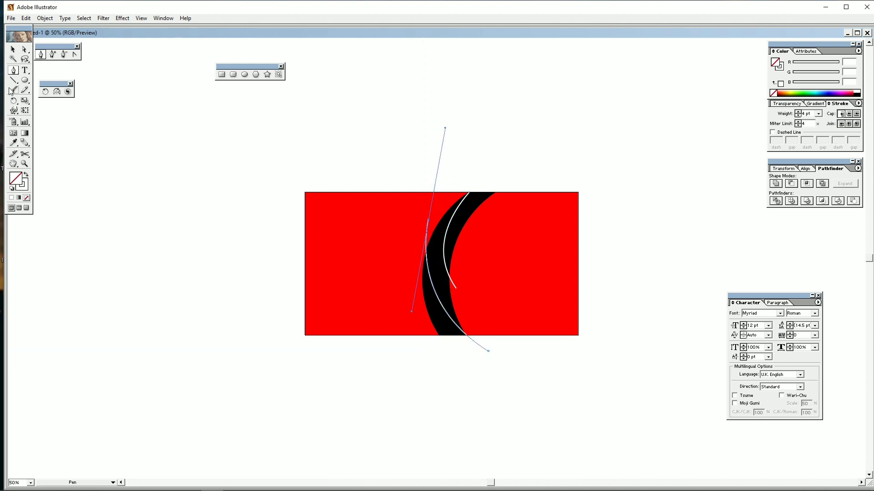
- Select both white curves and expand their strokes into filled shapes
{"action": "key", "text": "v"}
{"action": "left_click", "coordinate": [454, 287]}
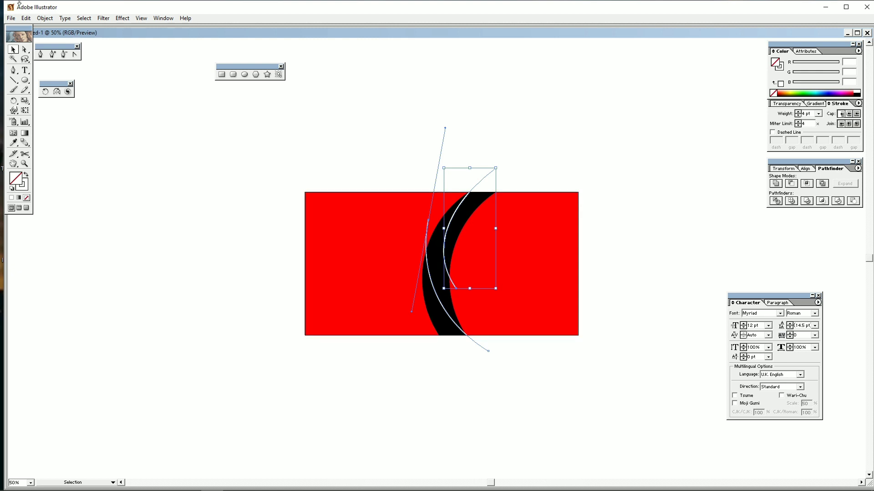
{"action": "left_click", "coordinate": [45, 19]}
{"action": "left_click", "coordinate": [52, 104]}
{"action": "left_click", "coordinate": [494, 222]}
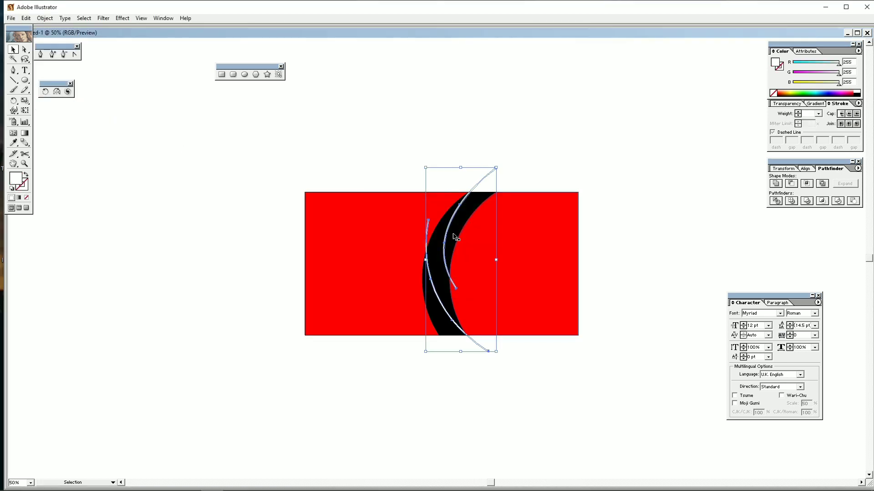
- Divide the black band with the two expanded white curves using Pathfinder and ungroup the pieces
{"action": "left_click", "coordinate": [465, 230], "text": "shift"}
{"action": "right_click", "coordinate": [463, 228]}
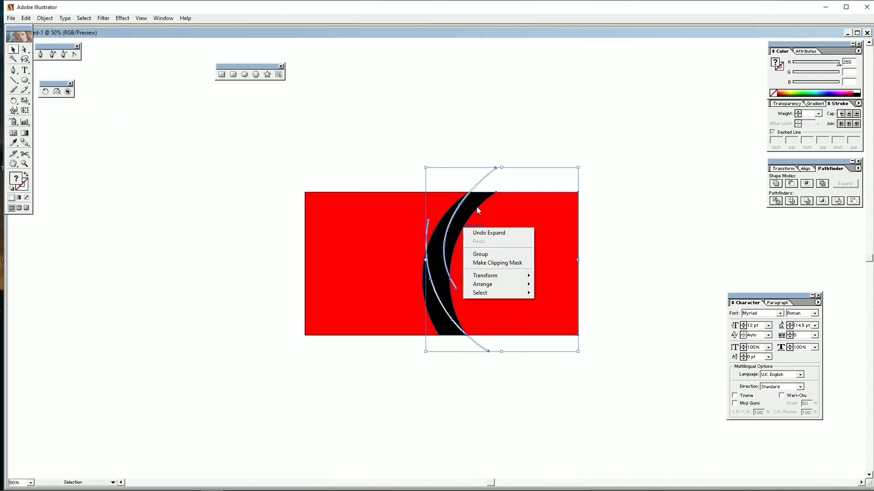
{"action": "left_click", "coordinate": [501, 219]}
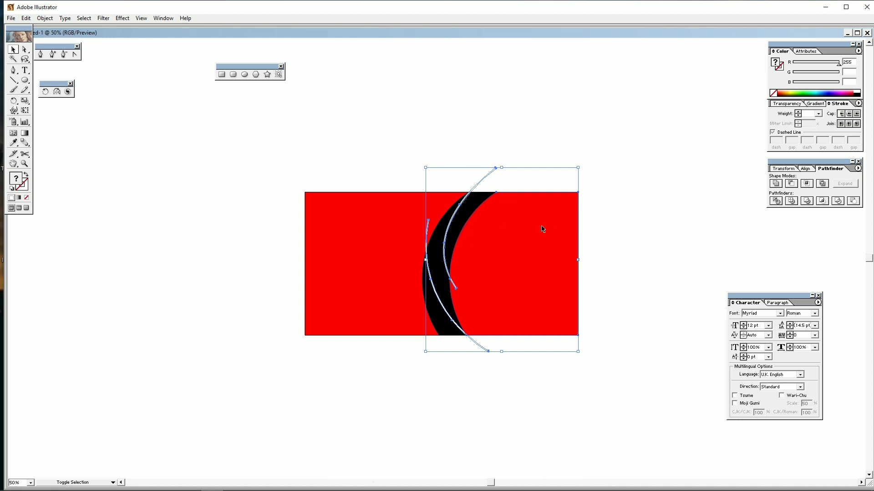
{"action": "left_click", "coordinate": [483, 236], "text": "shift"}
{"action": "left_click", "coordinate": [456, 220], "text": "shift"}
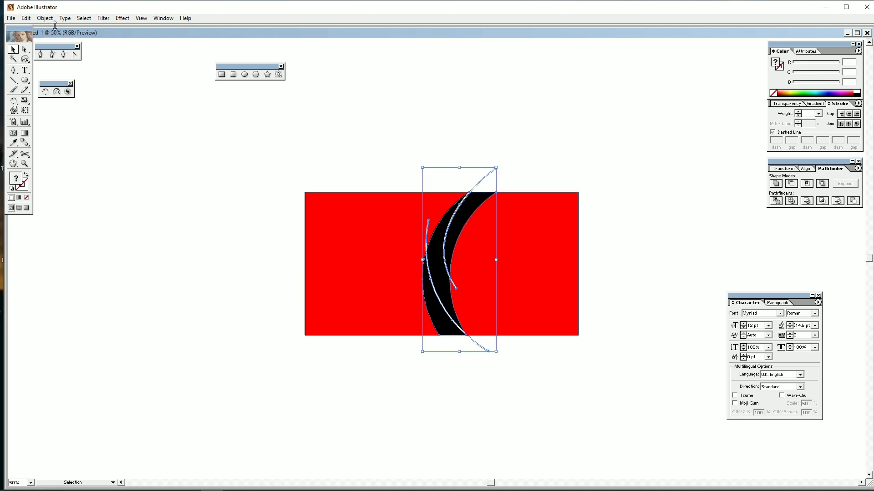
{"action": "left_click", "coordinate": [775, 201]}
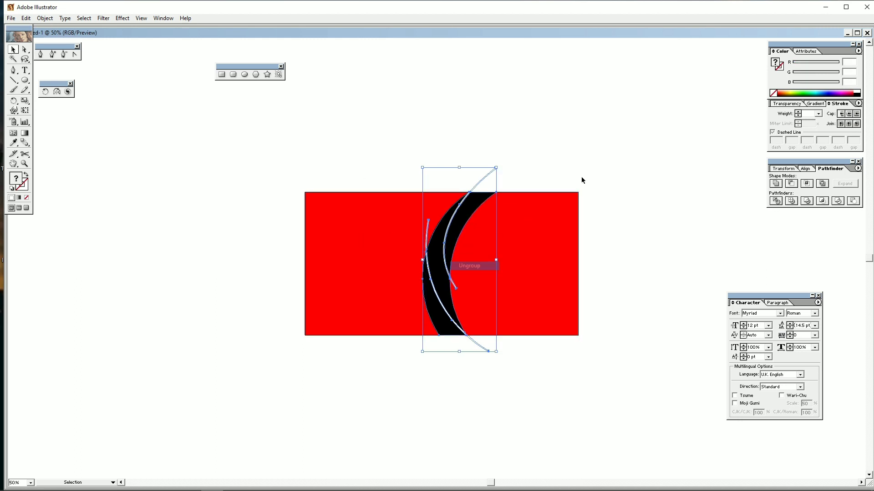
- Delete the white curve ends that stick out beyond the black band
{"action": "left_click_drag", "start_coordinate": [503, 165], "coordinate": [465, 177]}
{"action": "key", "text": "Delete"}
{"action": "left_click", "coordinate": [427, 233]}
{"action": "key", "text": "Delete"}
{"action": "left_click", "coordinate": [454, 286]}
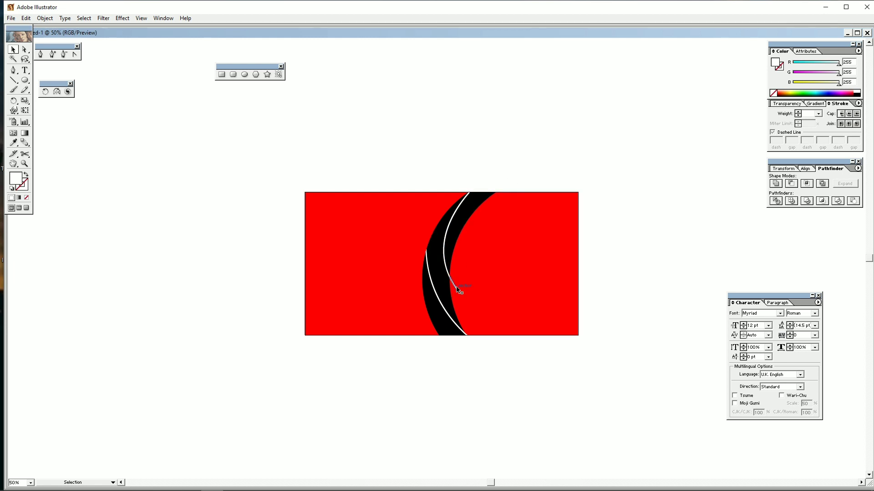
{"action": "key", "text": "Delete"}
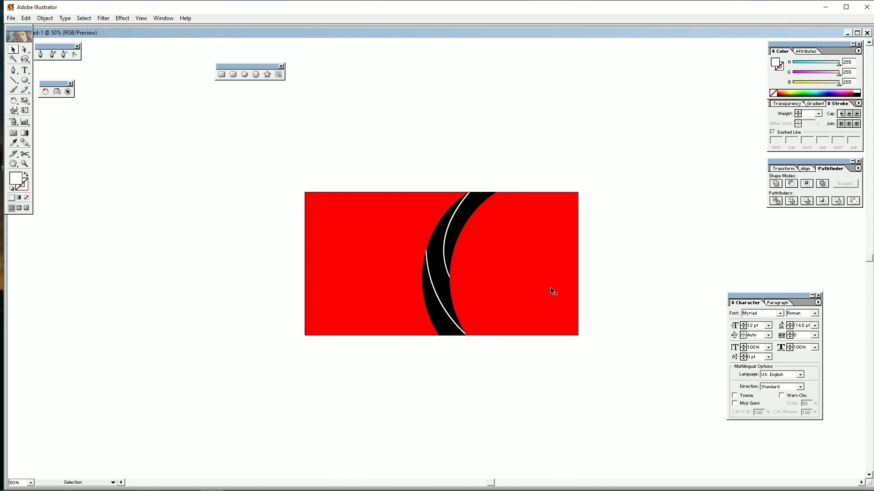
- Place the image pngwing.com (2) from the Downloads folder and scale it down beside the lower end of the black band
{"action": "left_click", "coordinate": [11, 18]}
{"action": "left_click", "coordinate": [23, 118]}
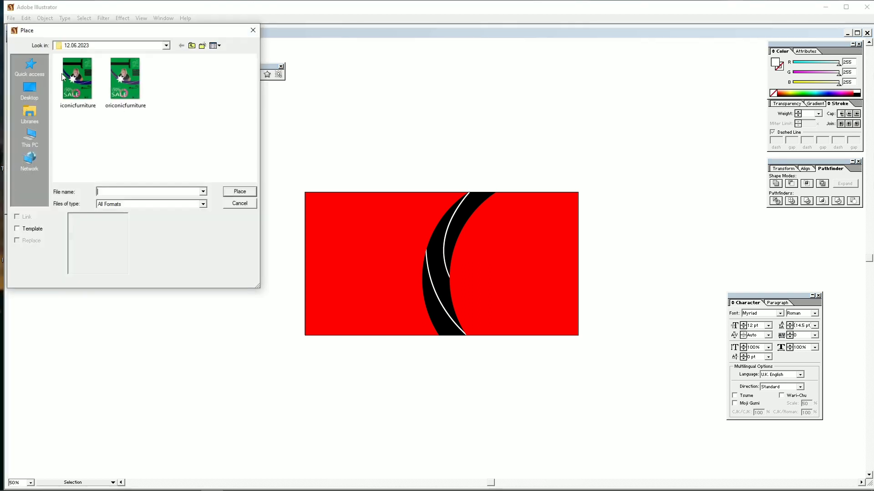
{"action": "left_click", "coordinate": [30, 91]}
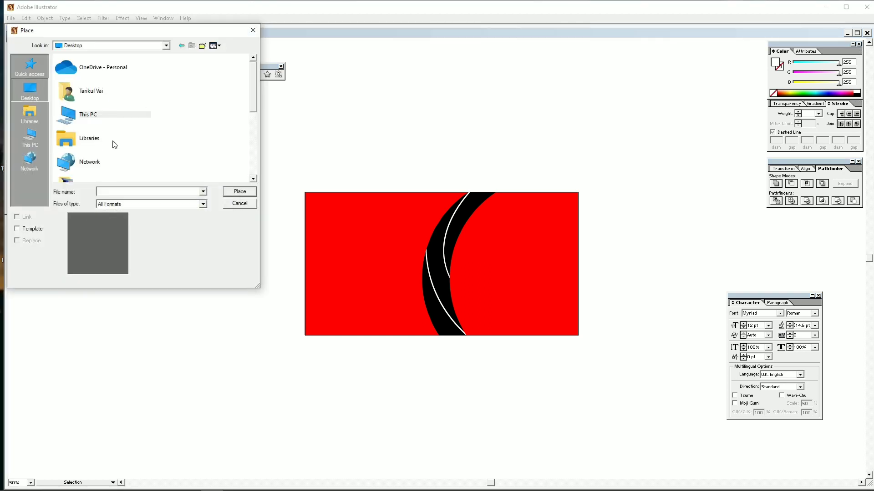
{"action": "left_click", "coordinate": [32, 139]}
{"action": "double_click", "coordinate": [102, 162]}
{"action": "left_click", "coordinate": [102, 90]}
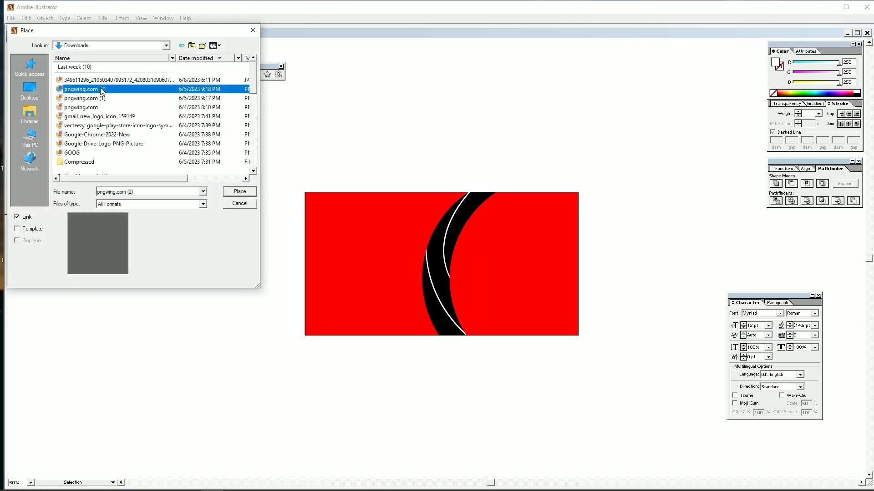
{"action": "left_click", "coordinate": [238, 191]}
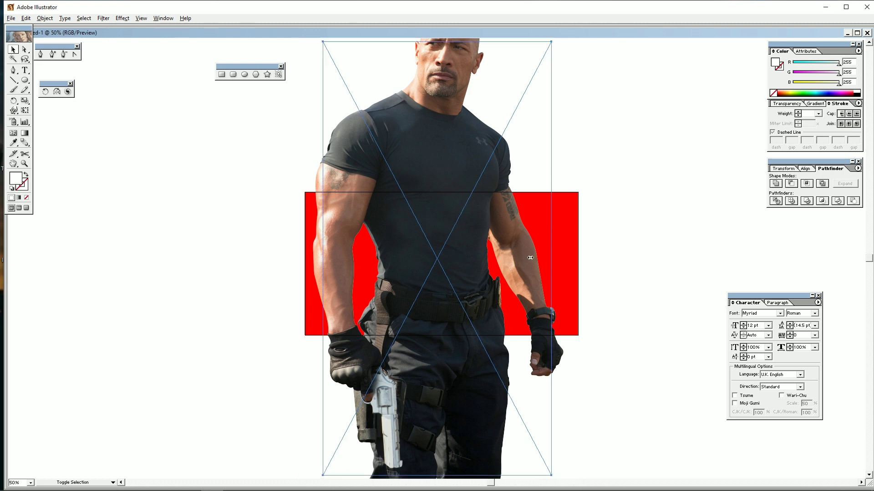
{"action": "left_click_drag", "start_coordinate": [530, 258], "coordinate": [485, 335]}
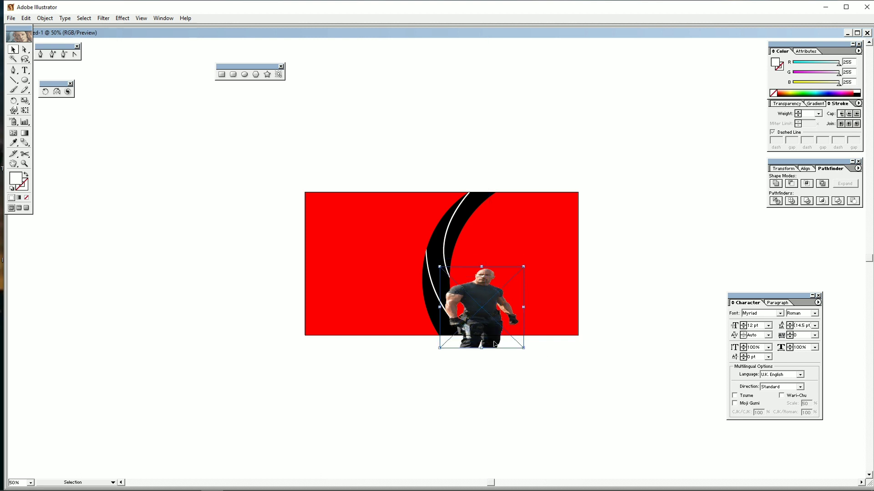
- Bring the red shape right of the band to the front and use it as a clipping mask for the placed image
{"action": "left_click", "coordinate": [549, 314]}
{"action": "key", "text": "ctrl+shift+bracketright"}
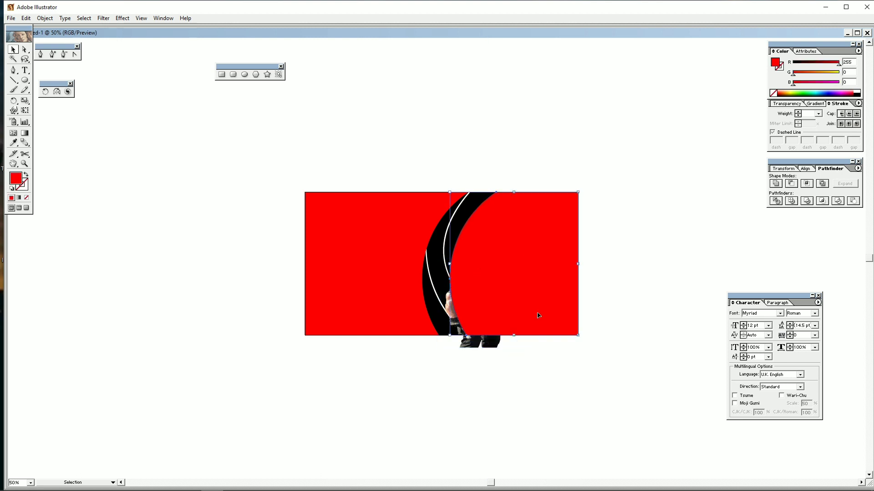
{"action": "left_click", "coordinate": [498, 346], "text": "shift"}
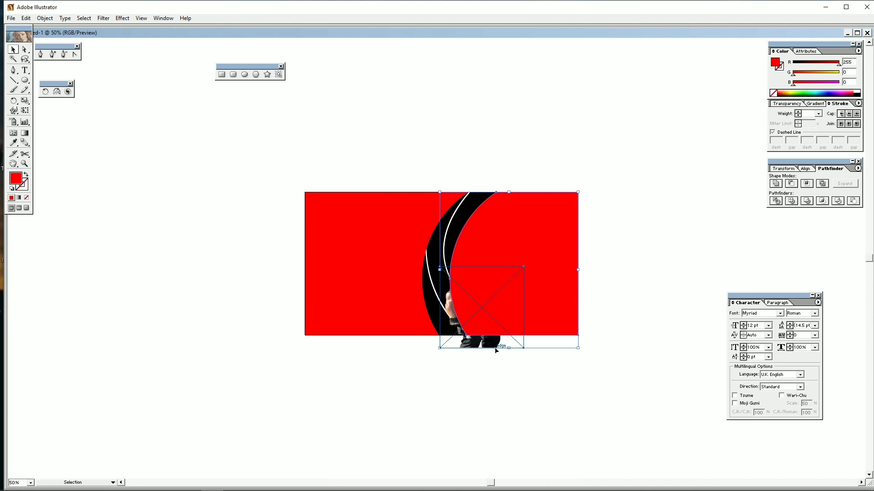
{"action": "right_click", "coordinate": [493, 312]}
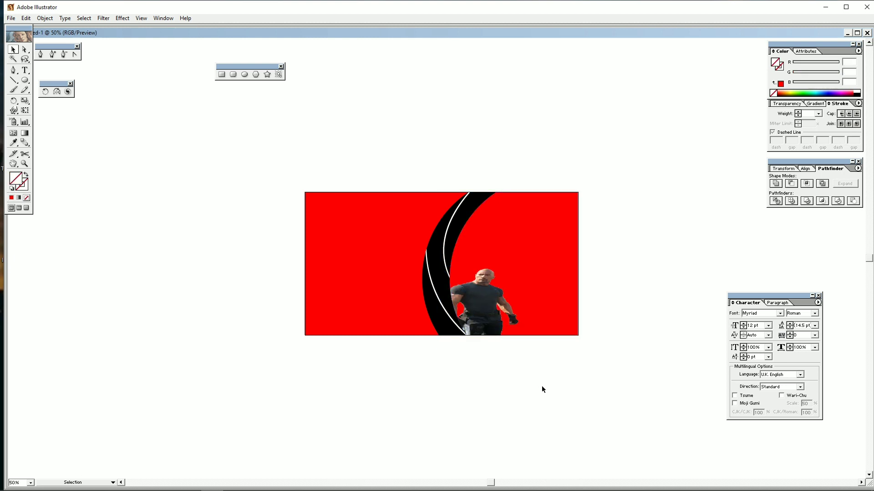
- Draw a horizontal bar from the banner's left edge to the curved band and fill it black without a stroke
{"action": "left_click", "coordinate": [222, 75]}
{"action": "left_click_drag", "start_coordinate": [308, 218], "coordinate": [443, 237]}
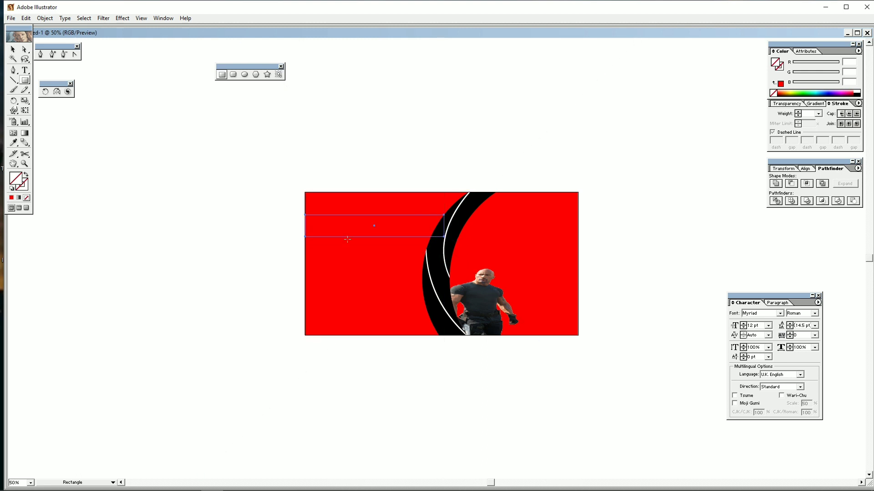
{"action": "left_click", "coordinate": [12, 188]}
{"action": "left_click", "coordinate": [25, 197]}
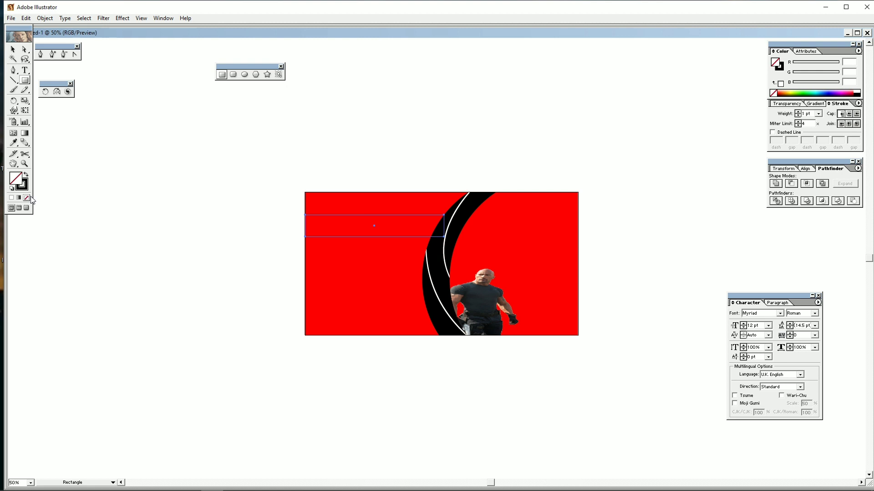
{"action": "left_click", "coordinate": [26, 174]}
{"action": "left_click", "coordinate": [12, 49]}
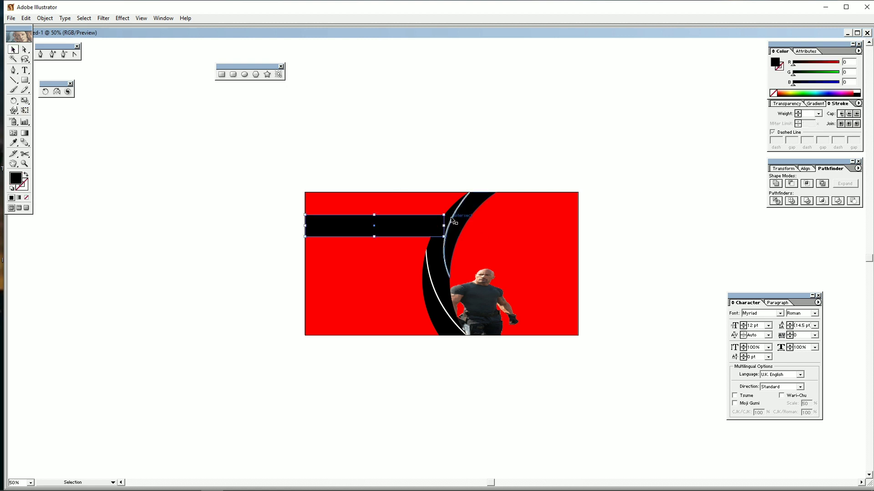
{"action": "key", "text": "ctrl+shift+bracketleft"}
{"action": "key", "text": "ctrl+z"}
{"action": "left_click", "coordinate": [451, 125]}
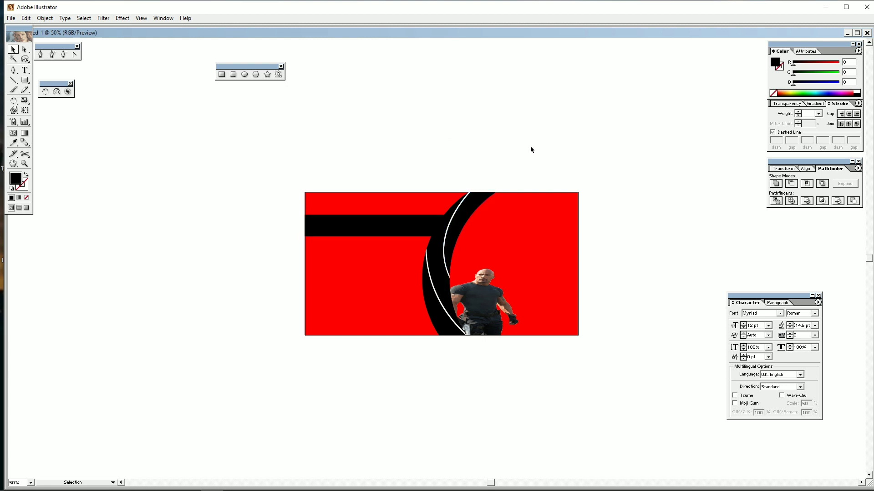
- Add a short line of text on the left part of the black bar and select it as an object
{"action": "left_click", "coordinate": [25, 69]}
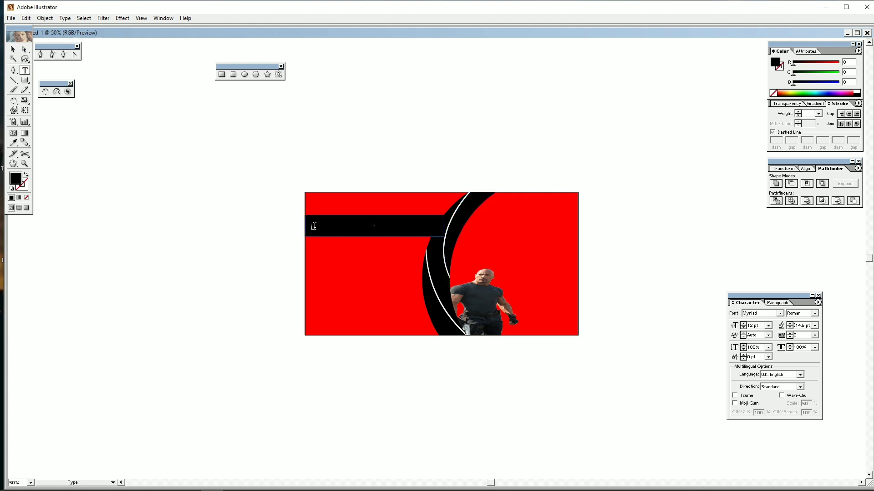
{"action": "left_click", "coordinate": [12, 188]}
{"action": "left_click", "coordinate": [24, 188]}
{"action": "left_click", "coordinate": [26, 198]}
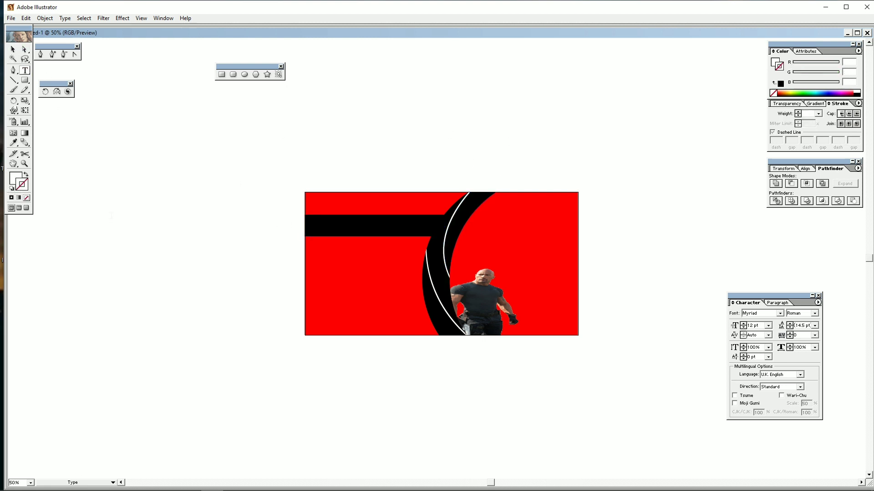
{"action": "left_click", "coordinate": [326, 234]}
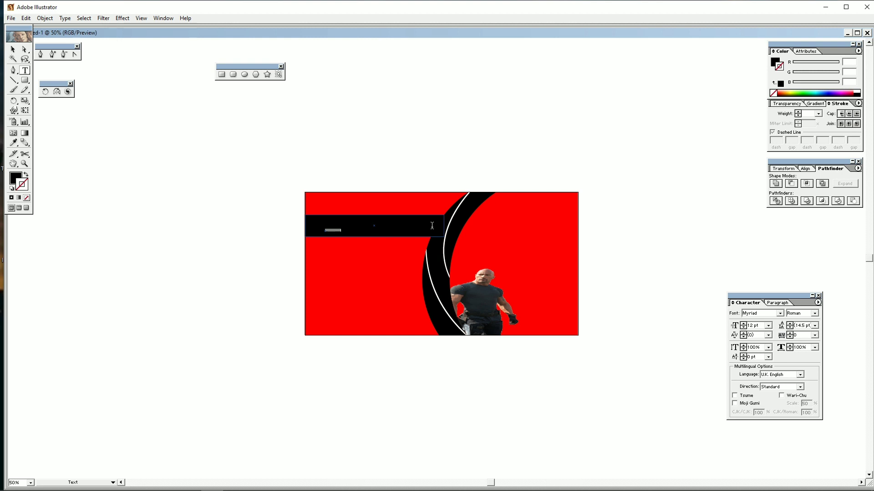
{"action": "left_click", "coordinate": [344, 233], "text": "ctrl"}
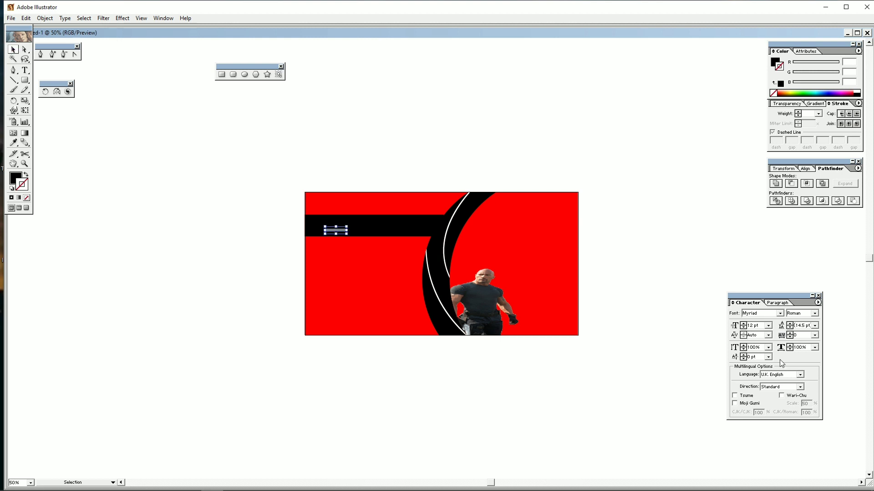
- Enlarge the ICONIC FURNITURE text to 66 pt along the black bar and fill it white without a stroke
{"action": "left_click_drag", "start_coordinate": [346, 234], "coordinate": [394, 231]}
{"action": "left_click", "coordinate": [113, 315]}
{"action": "left_click", "coordinate": [343, 248]}
{"action": "left_click", "coordinate": [376, 229]}
{"action": "left_click", "coordinate": [11, 196]}
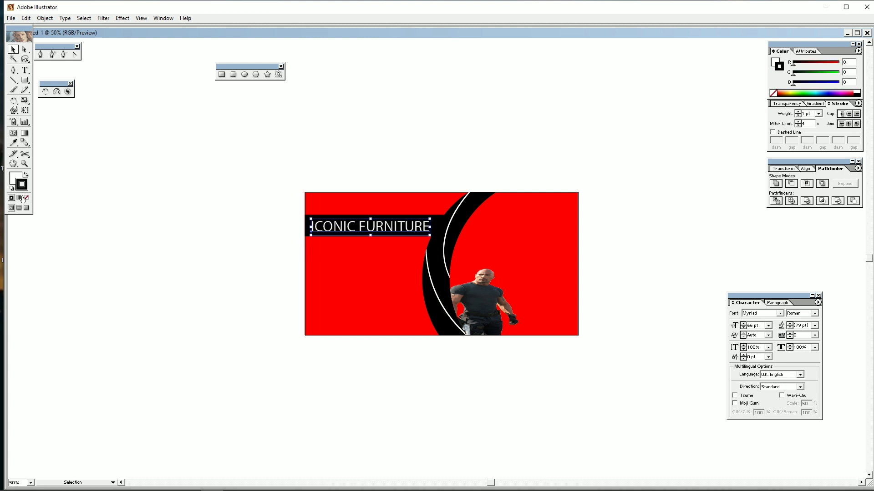
{"action": "left_click", "coordinate": [156, 222]}
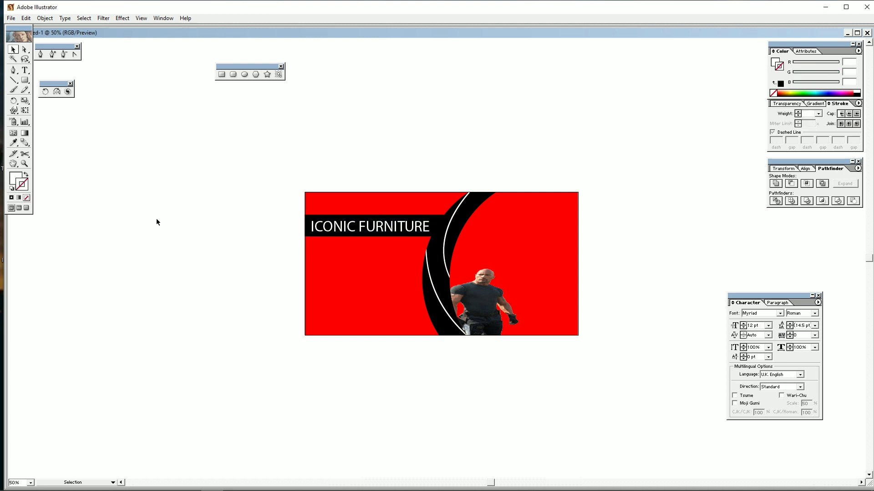
{"action": "left_click", "coordinate": [11, 18]}
{"action": "left_click", "coordinate": [30, 120]}
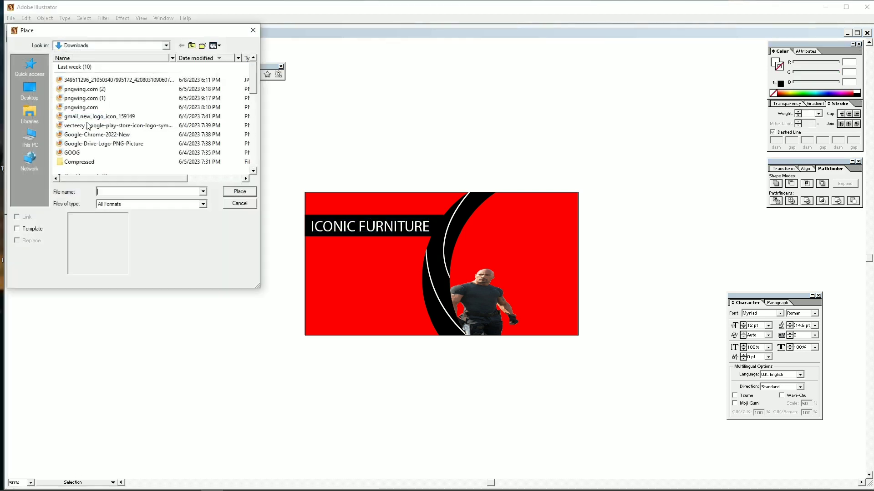
{"action": "scroll", "coordinate": [92, 151], "scroll_direction": "down", "scroll_amount": 10}
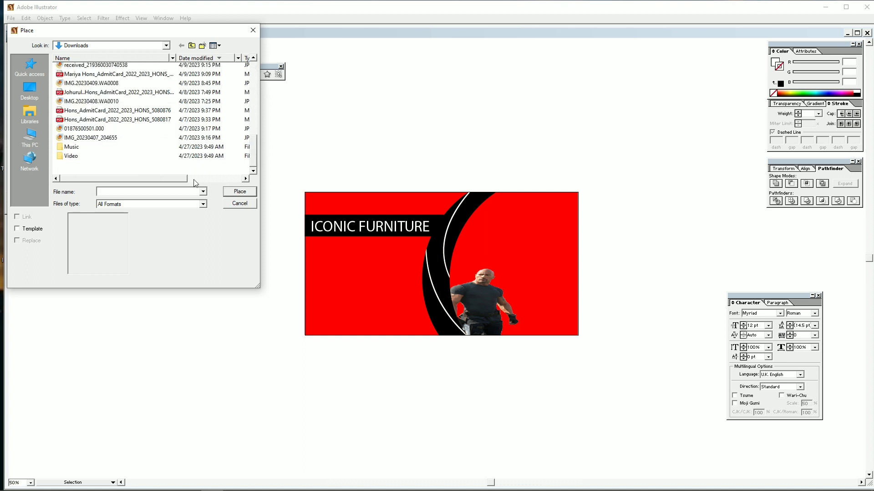
{"action": "left_click", "coordinate": [30, 91]}
{"action": "left_click", "coordinate": [240, 204]}
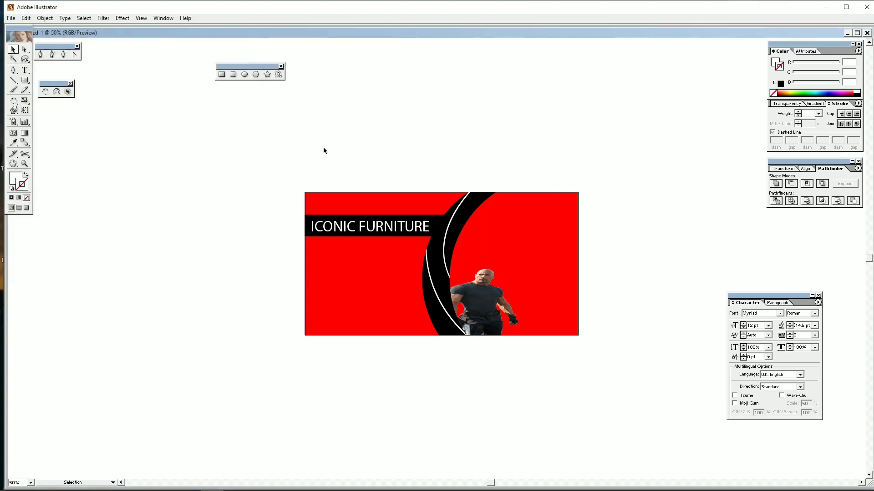
{"action": "left_click_drag", "start_coordinate": [256, 163], "coordinate": [643, 392]}
{"action": "left_click", "coordinate": [645, 395]}
- Start opening an existing file and browse the Desktop folders for the saved logo artwork
{"action": "left_click", "coordinate": [14, 18]}
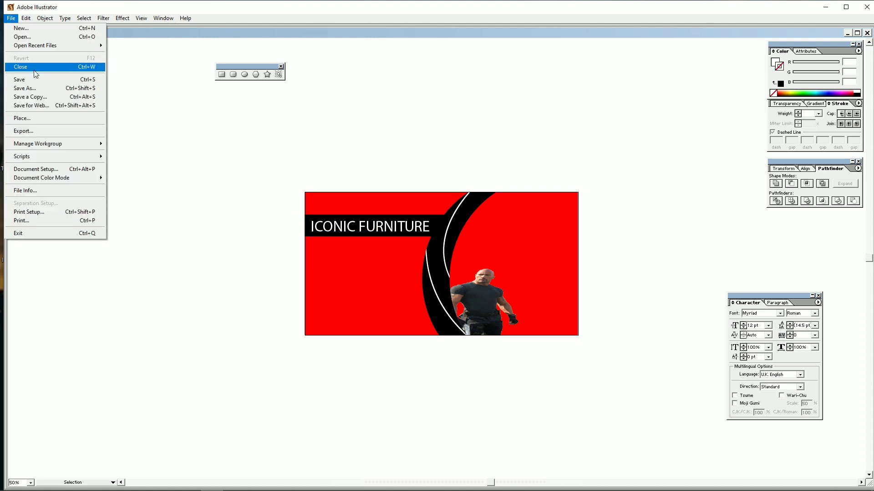
{"action": "left_click", "coordinate": [43, 38]}
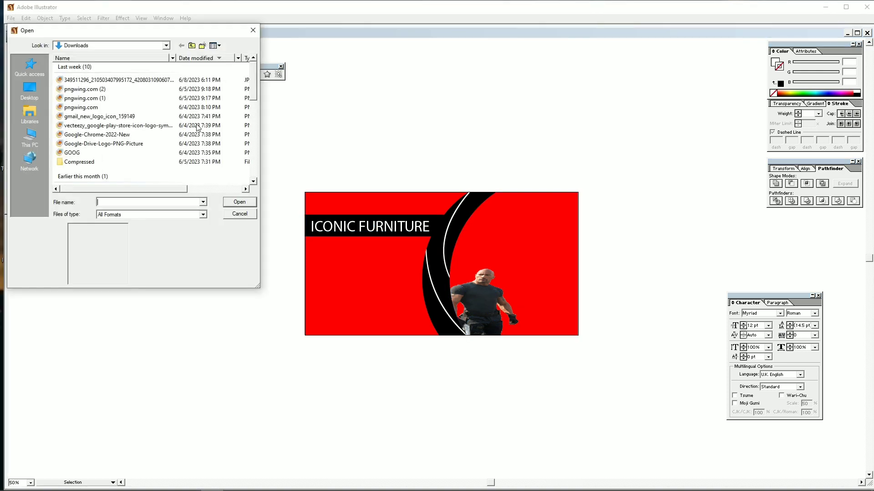
{"action": "left_click", "coordinate": [30, 137]}
{"action": "scroll", "coordinate": [141, 130], "scroll_direction": "down", "scroll_amount": 3}
{"action": "scroll", "coordinate": [141, 130], "scroll_direction": "up", "scroll_amount": 5}
{"action": "left_click", "coordinate": [30, 90]}
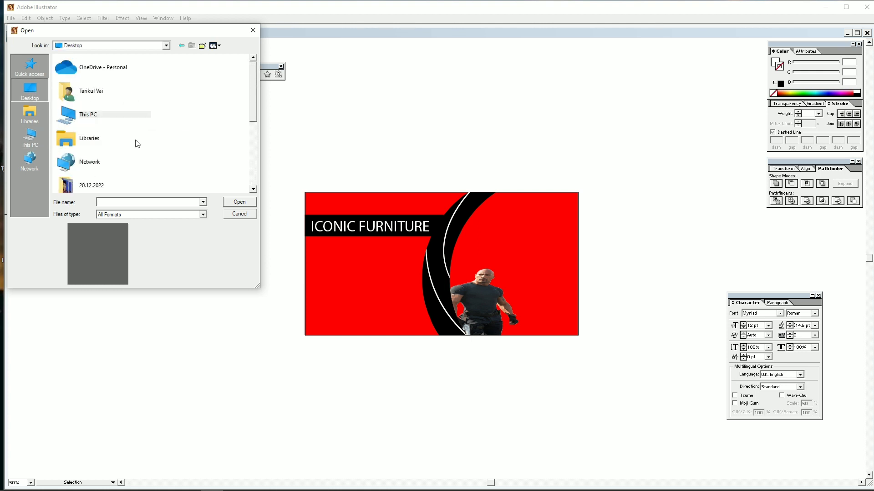
{"action": "scroll", "coordinate": [109, 80], "scroll_direction": "down", "scroll_amount": 3}
{"action": "left_click", "coordinate": [107, 72]}
{"action": "double_click", "coordinate": [106, 73]}
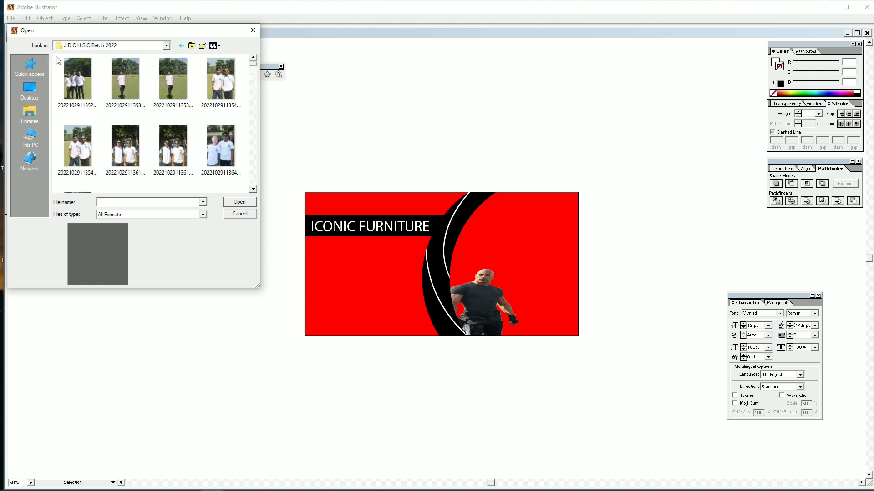
{"action": "left_click", "coordinate": [181, 46]}
- Open the artwork file iconic from the 12.06.2023 subfolder of the Adobe Illustrator folder
{"action": "double_click", "coordinate": [98, 67]}
{"action": "left_click", "coordinate": [100, 68]}
{"action": "double_click", "coordinate": [101, 75]}
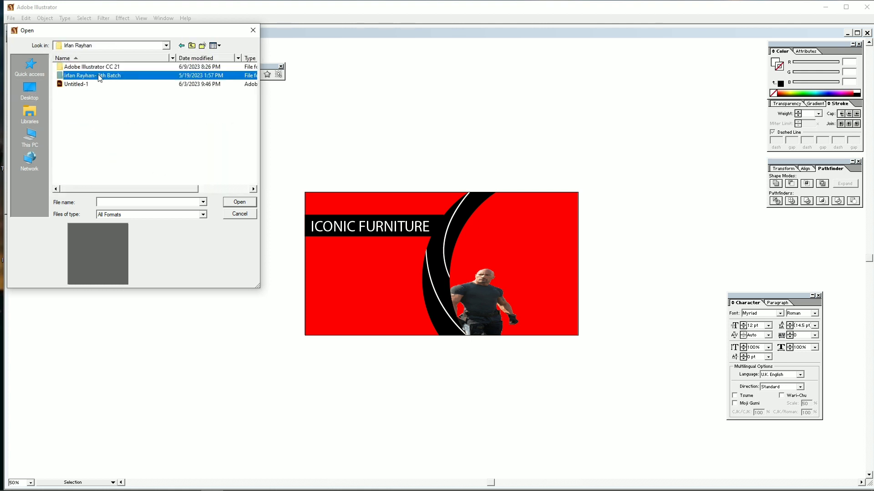
{"action": "double_click", "coordinate": [119, 70]}
{"action": "left_click", "coordinate": [80, 128]}
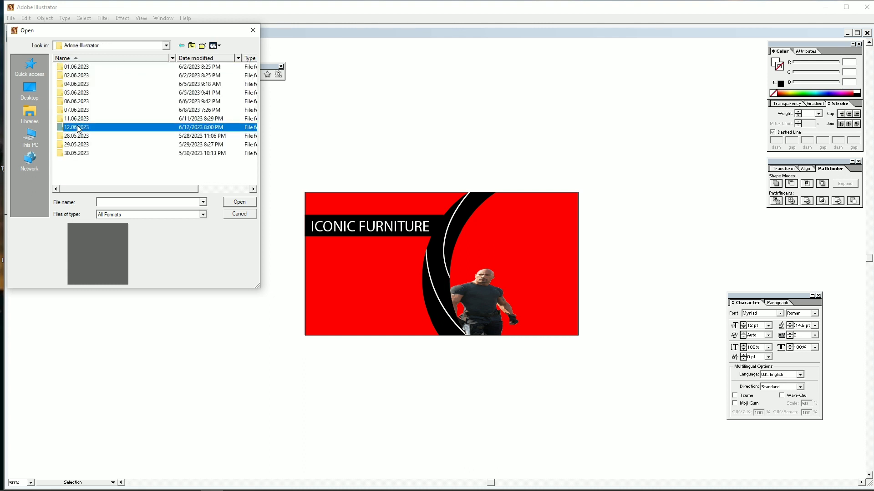
{"action": "double_click", "coordinate": [80, 128]}
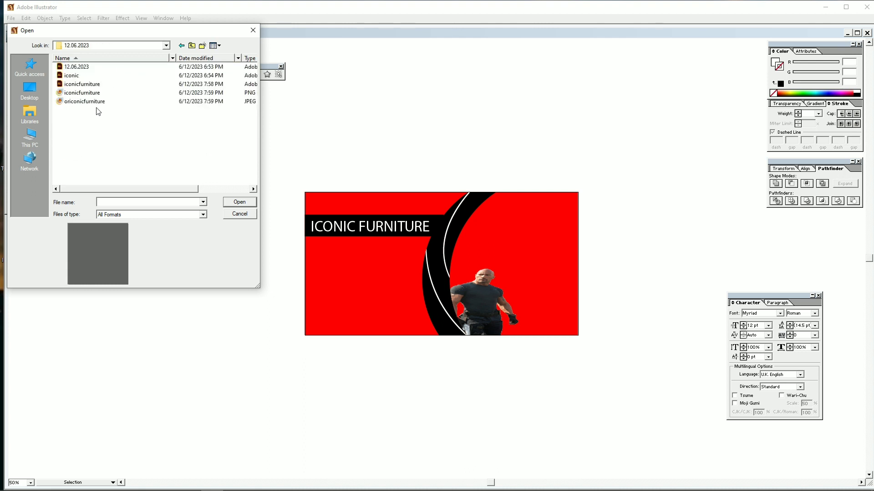
{"action": "left_click", "coordinate": [90, 76]}
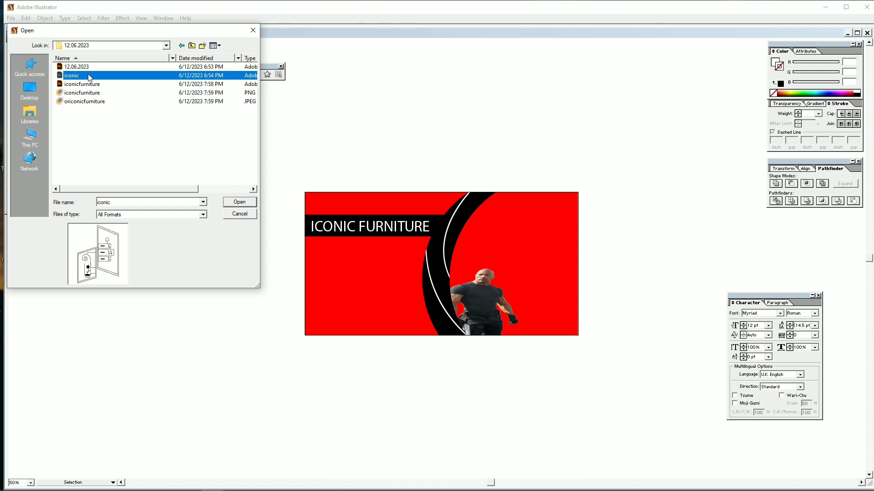
{"action": "left_click", "coordinate": [240, 202]}
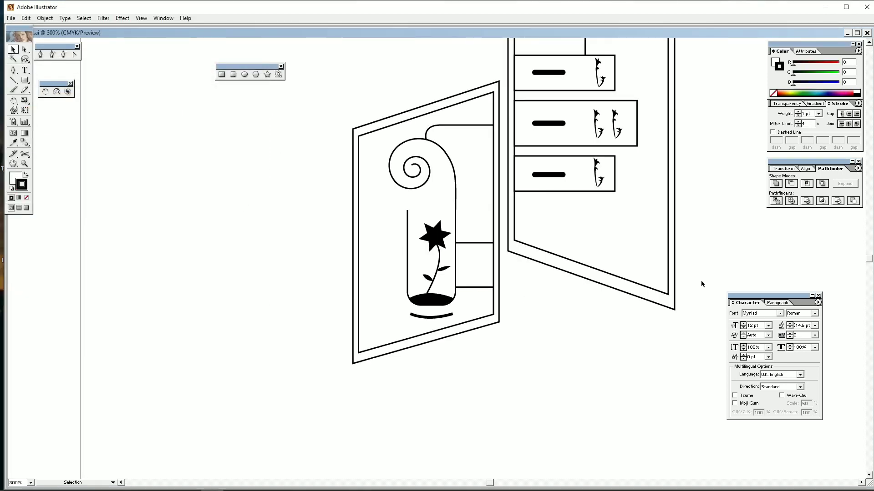
- Add the text ICONIC on the empty page area left of the furniture line drawing
{"action": "key", "text": "ctrl+0"}
{"action": "mouse_move", "coordinate": [550, 336]}
{"action": "left_mouse_down"}
{"action": "mouse_move", "coordinate": [452, 253]}
{"action": "mouse_move", "coordinate": [393, 184]}
{"action": "left_mouse_up"}
{"action": "left_click", "coordinate": [352, 229]}
{"action": "left_click", "coordinate": [25, 71]}
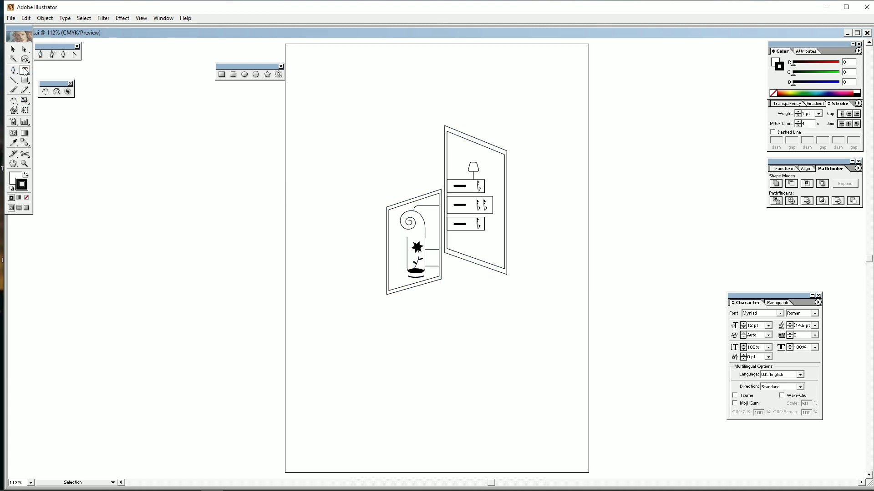
{"action": "left_click", "coordinate": [321, 173]}
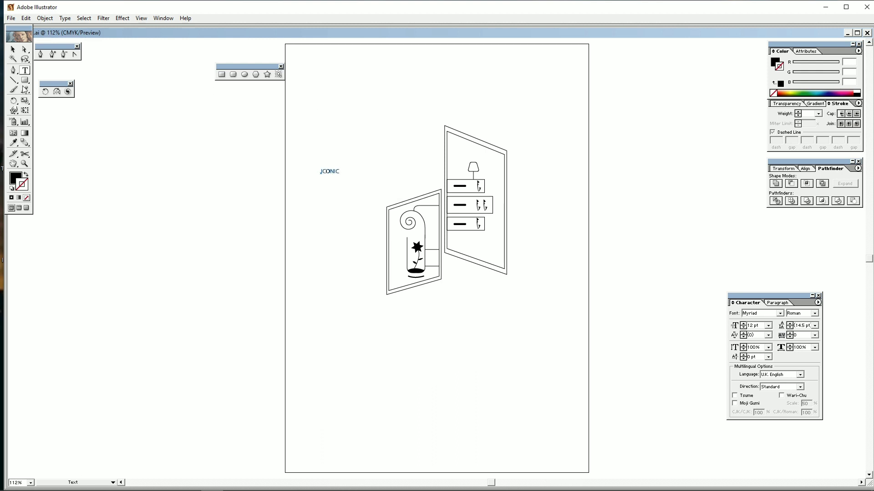
- Enlarge the ICONIC text to about 30 pt, tilt it and place it along the left panel's upper edge
{"action": "left_click", "coordinate": [13, 49]}
{"action": "left_click_drag", "start_coordinate": [339, 175], "coordinate": [353, 191]}
{"action": "key", "text": "e"}
{"action": "left_click_drag", "start_coordinate": [336, 136], "coordinate": [326, 137]}
{"action": "key", "text": "v"}
{"action": "left_click_drag", "start_coordinate": [330, 175], "coordinate": [408, 192]}
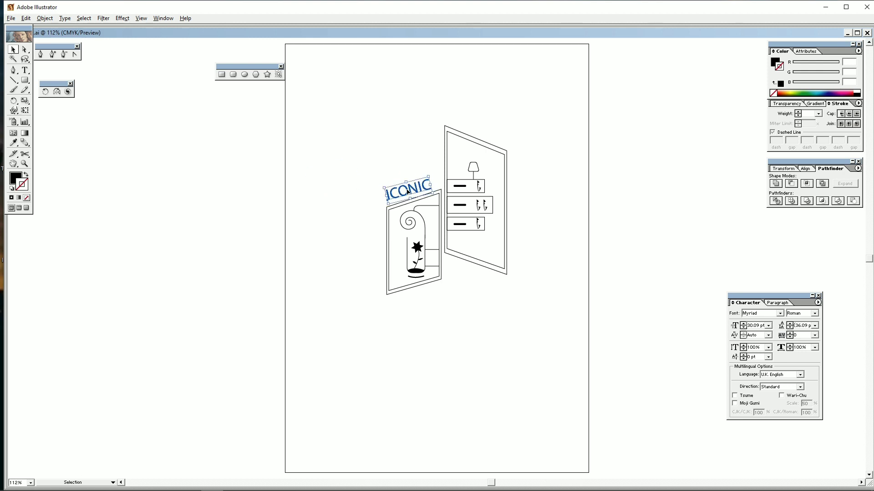
- Give the ICONIC text a black fill and a white 1 pt stroke
{"action": "key", "text": "shift+x"}
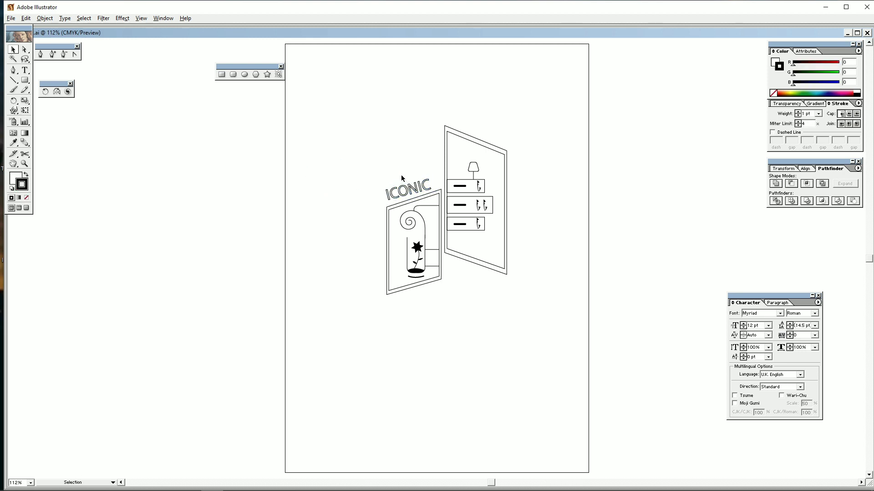
{"action": "key", "text": "e"}
{"action": "key", "text": "v"}
{"action": "left_click", "coordinate": [27, 198]}
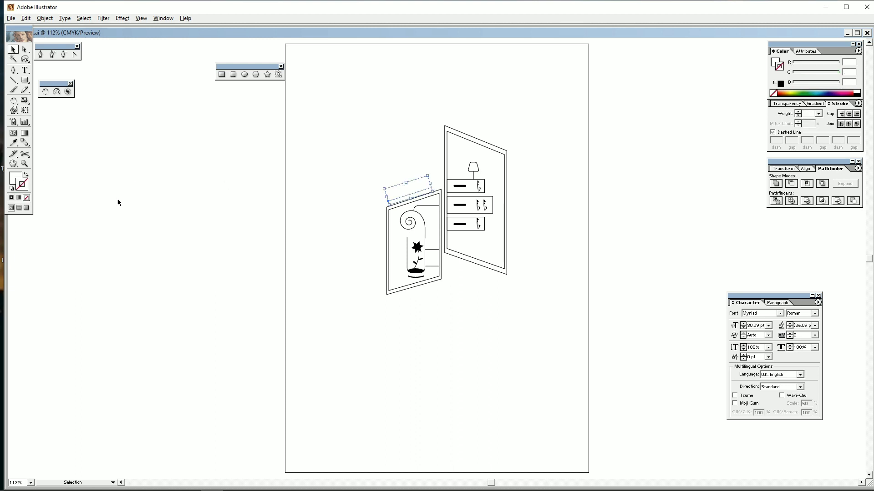
{"action": "left_click", "coordinate": [12, 189]}
{"action": "left_click", "coordinate": [25, 176]}
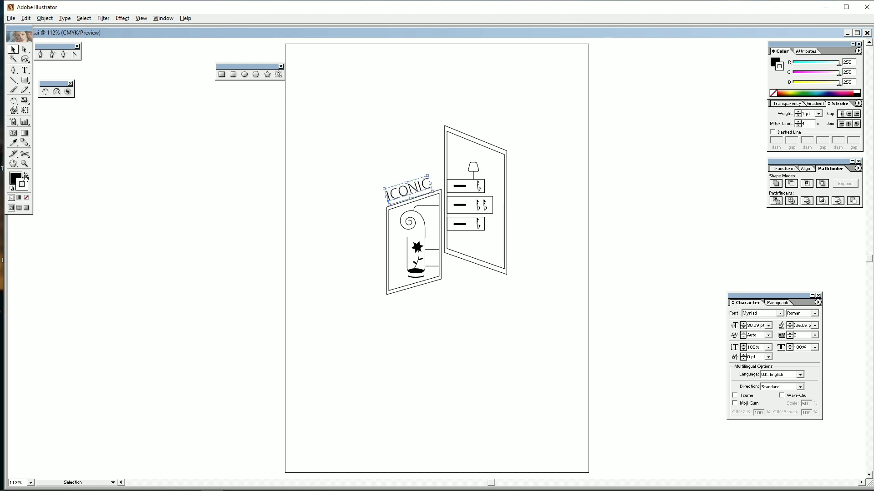
{"action": "left_click", "coordinate": [322, 179]}
- Add the text FURNITURE, then enlarge it and tilt it along the right panel's lower edge
{"action": "left_click", "coordinate": [26, 70]}
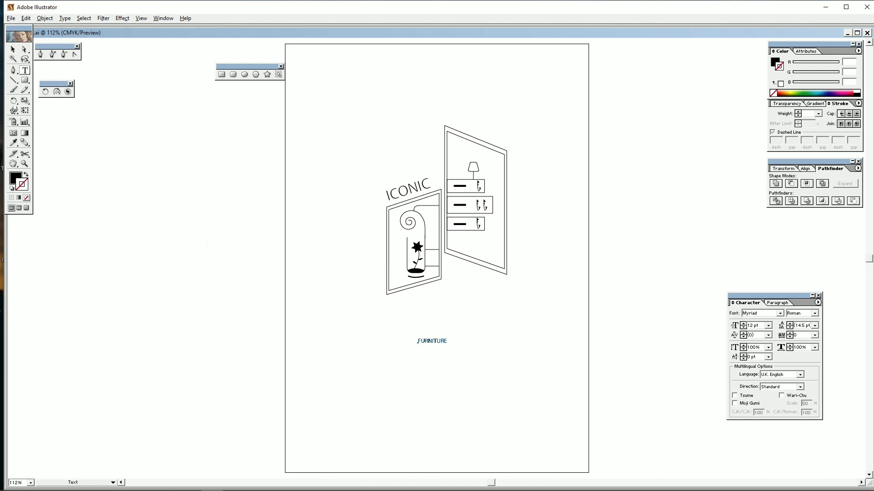
{"action": "left_click", "coordinate": [13, 50]}
{"action": "left_click_drag", "start_coordinate": [447, 347], "coordinate": [492, 283]}
{"action": "key", "text": "e"}
{"action": "key", "text": "v"}
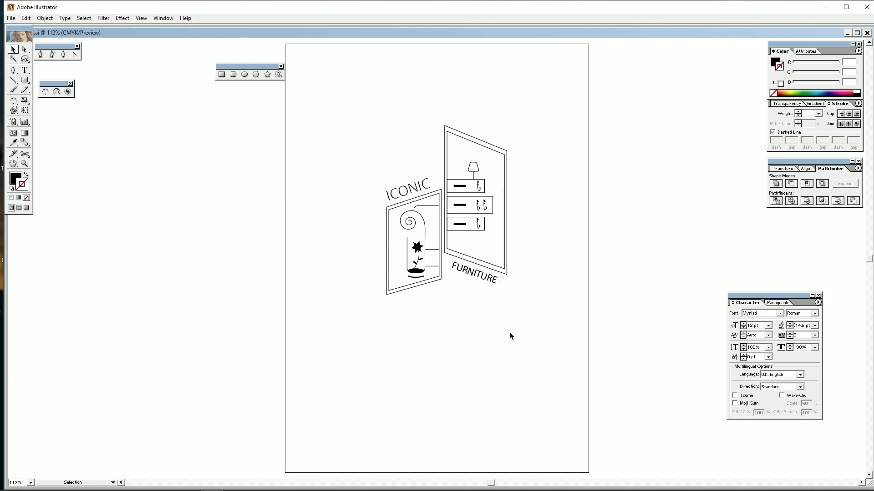
- Copy the whole logo drawing with both of its texts and paste it into the red banner document
{"action": "left_click_drag", "start_coordinate": [512, 331], "coordinate": [367, 149]}
{"action": "left_click", "coordinate": [457, 388]}
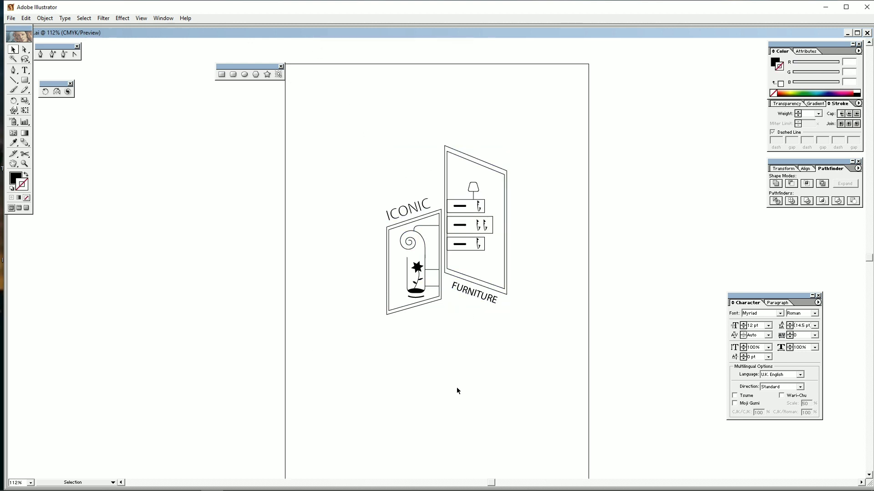
{"action": "key", "text": "ctrl+f"}
{"action": "left_click_drag", "start_coordinate": [643, 380], "coordinate": [613, 355]}
{"action": "left_click_drag", "start_coordinate": [528, 329], "coordinate": [317, 104]}
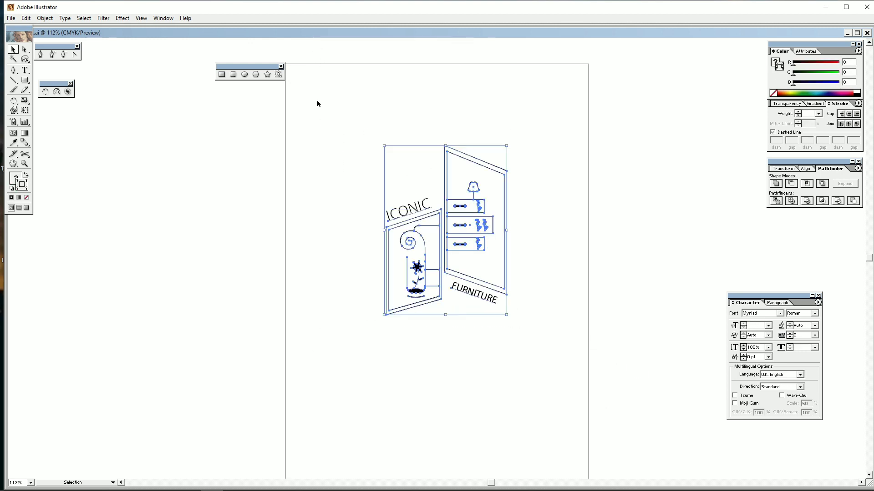
{"action": "left_click", "coordinate": [847, 32]}
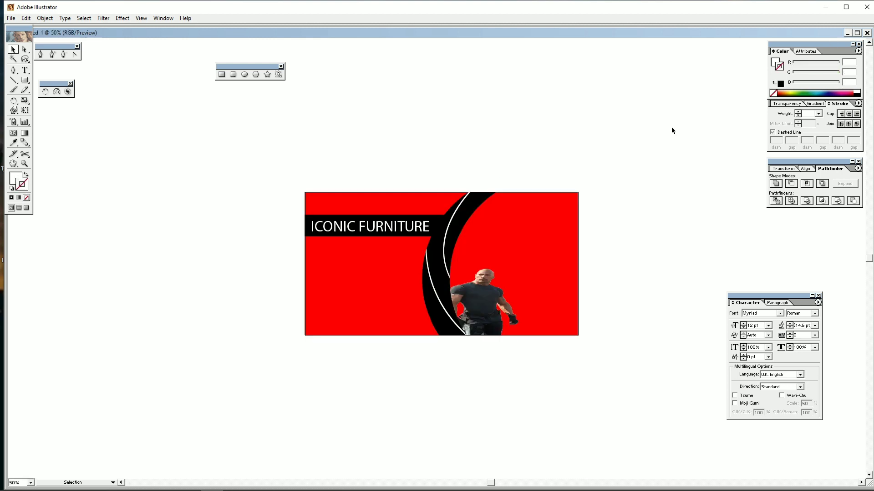
{"action": "key", "text": "ctrl+v"}
{"action": "left_click_drag", "start_coordinate": [449, 263], "coordinate": [546, 246]}
{"action": "left_click", "coordinate": [646, 261]}
{"action": "key", "text": "ctrl+z"}
{"action": "left_click_drag", "start_coordinate": [454, 250], "coordinate": [516, 246]}
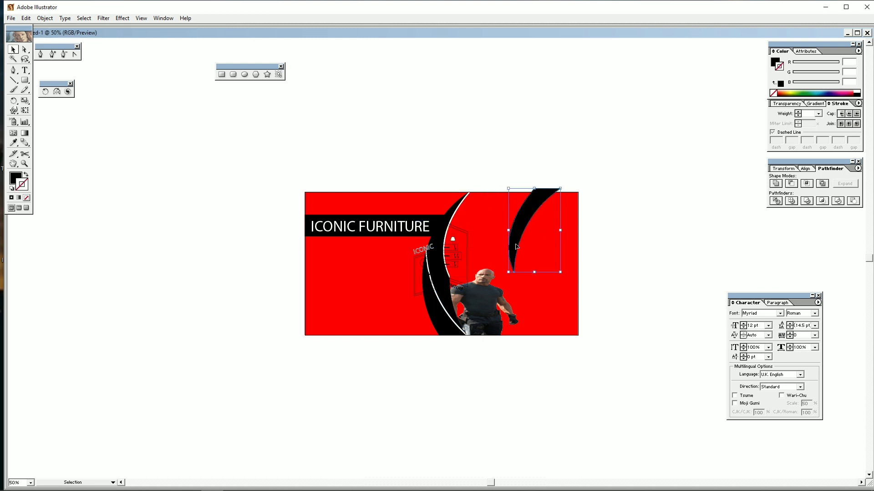
{"action": "key", "text": "ctrl+z"}
{"action": "key", "text": "ctrl+z"}
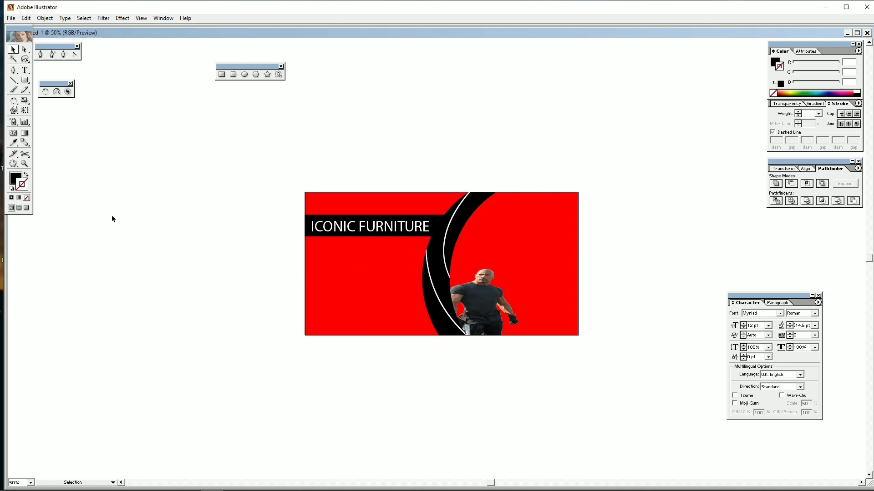
- Restore the pasted logo and move it onto the empty area left of the banner
{"action": "key", "text": "ctrl+shift+z"}
{"action": "left_click_drag", "start_coordinate": [414, 269], "coordinate": [157, 266]}
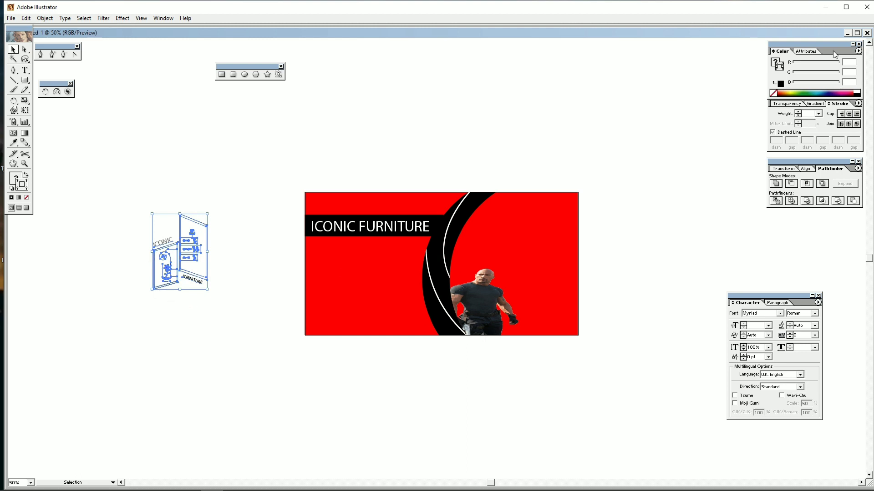
{"action": "left_click", "coordinate": [848, 33]}
{"action": "left_click", "coordinate": [60, 484]}
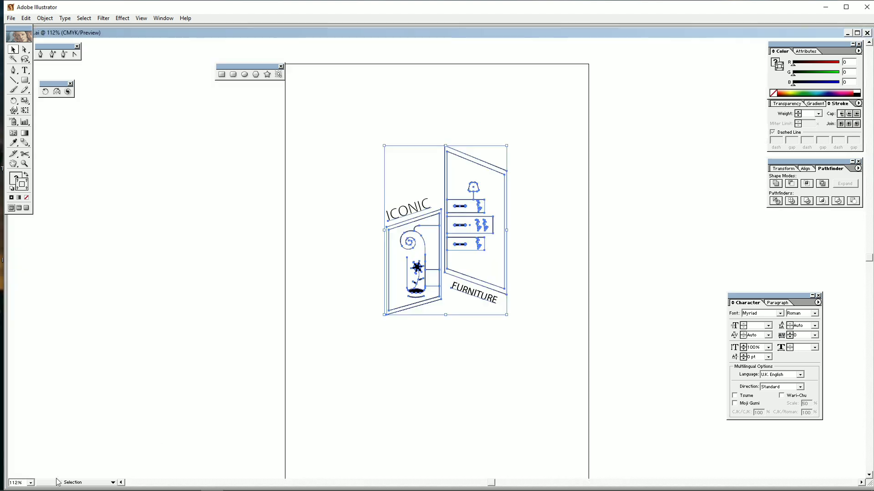
{"action": "left_click", "coordinate": [847, 33]}
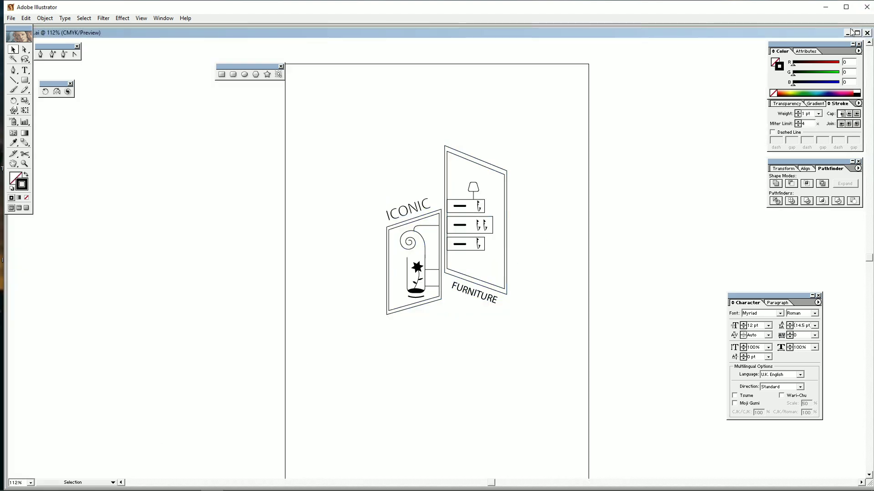
{"action": "left_click", "coordinate": [120, 482]}
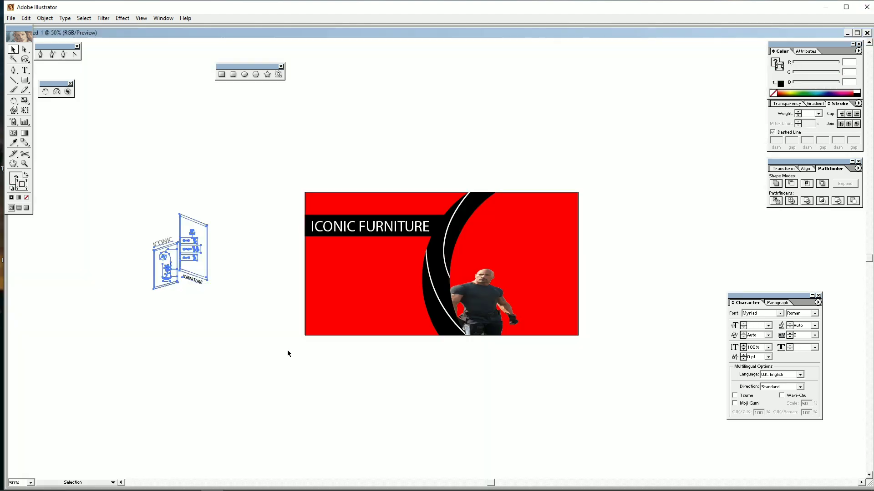
- Select the logo's line drawing without the ICONIC and FURNITURE texts and give it a white fill and no stroke
{"action": "left_click", "coordinate": [238, 293]}
{"action": "left_click", "coordinate": [208, 257]}
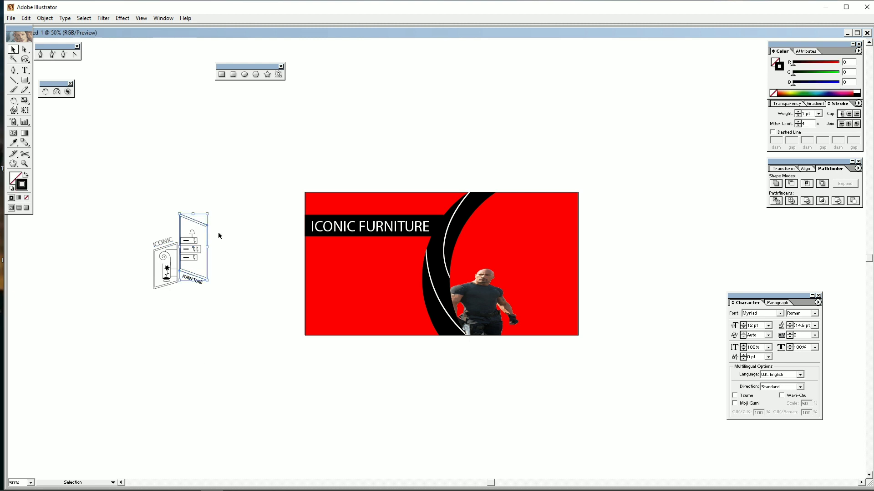
{"action": "left_click_drag", "start_coordinate": [203, 221], "coordinate": [230, 269]}
{"action": "left_click", "coordinate": [162, 244], "text": "shift"}
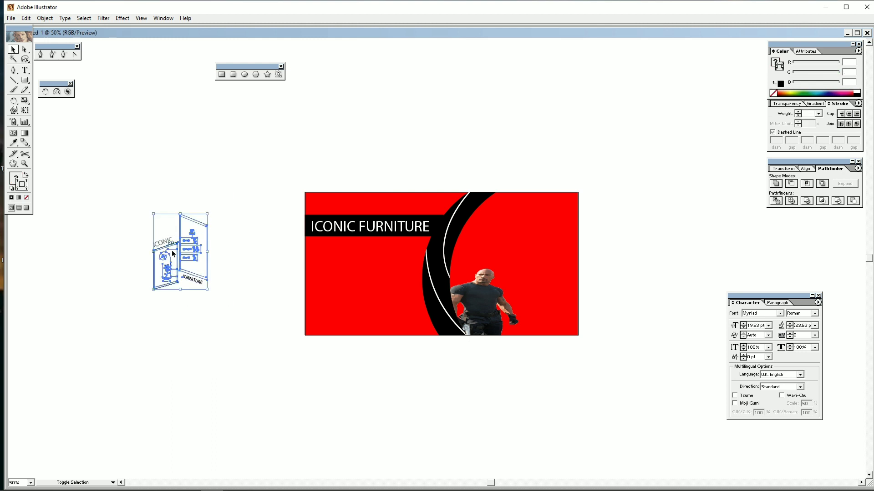
{"action": "left_click", "coordinate": [191, 282], "text": "shift"}
{"action": "left_click", "coordinate": [25, 197]}
{"action": "key", "text": "d"}
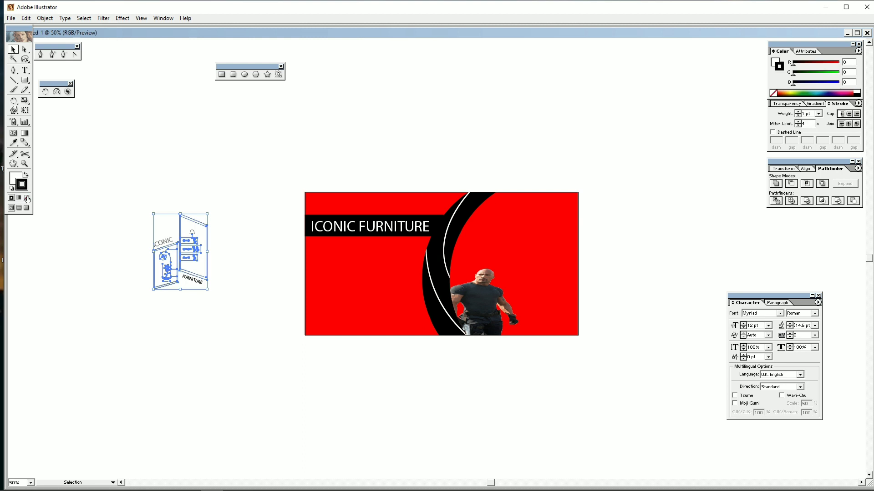
{"action": "left_click", "coordinate": [26, 177]}
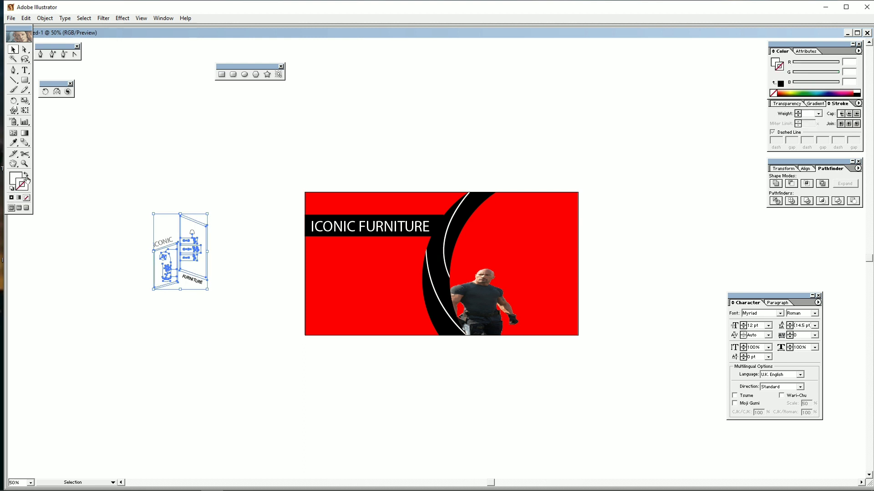
- Try to place the whole logo on the banner's red area right of the curved band
{"action": "left_click", "coordinate": [186, 321]}
{"action": "left_click_drag", "start_coordinate": [219, 318], "coordinate": [139, 172]}
{"action": "left_click_drag", "start_coordinate": [201, 249], "coordinate": [560, 236]}
{"action": "left_click", "coordinate": [674, 255]}
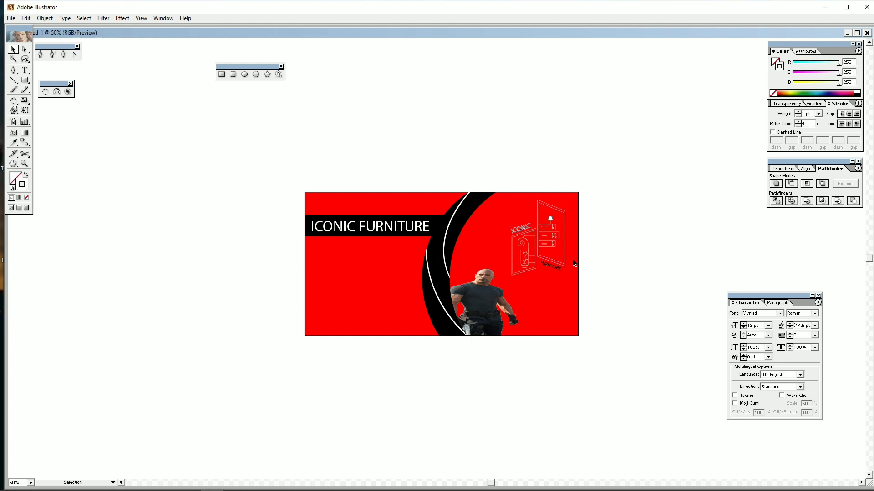
{"action": "key", "text": "ctrl+z"}
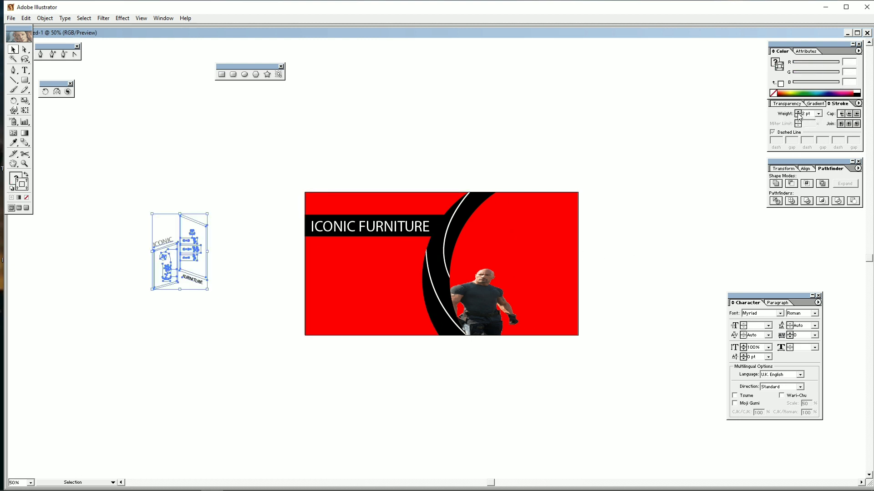
{"action": "left_click_drag", "start_coordinate": [215, 318], "coordinate": [147, 187]}
{"action": "left_click_drag", "start_coordinate": [195, 250], "coordinate": [562, 234]}
{"action": "left_click", "coordinate": [626, 253]}
{"action": "key", "text": "ctrl+z"}
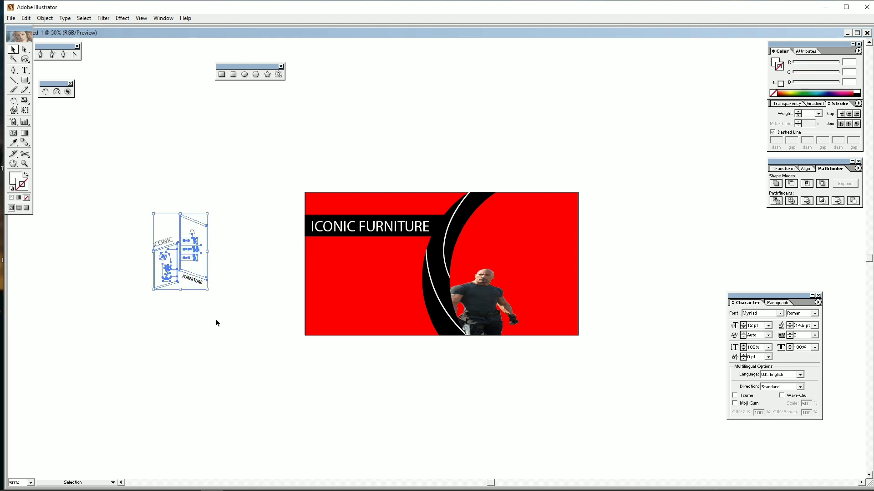
- Move the whole logo with its ICONIC and FURNITURE texts onto the banner's upper red area right of the curved band
{"action": "left_click", "coordinate": [215, 323]}
{"action": "left_click_drag", "start_coordinate": [214, 326], "coordinate": [153, 167]}
{"action": "left_click_drag", "start_coordinate": [187, 237], "coordinate": [552, 222]}
{"action": "left_click", "coordinate": [637, 243]}
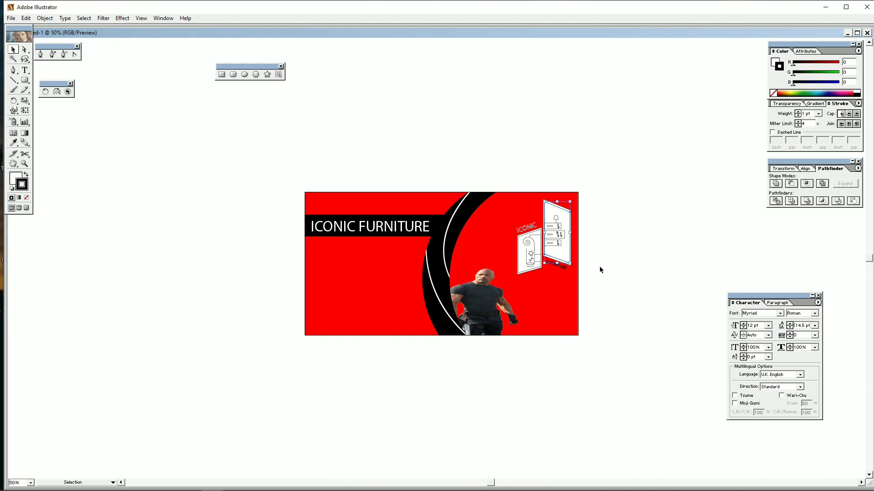
{"action": "key", "text": "ctrl+z"}
{"action": "left_click_drag", "start_coordinate": [191, 249], "coordinate": [554, 233]}
{"action": "left_click", "coordinate": [674, 255]}
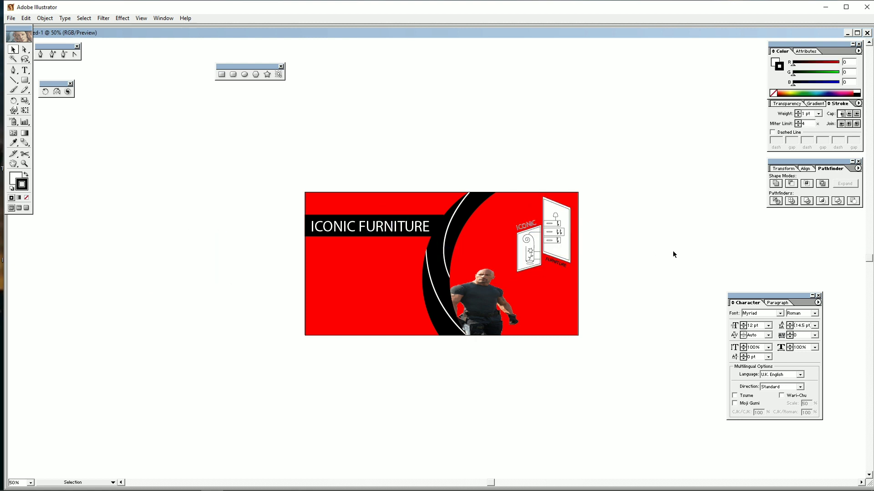
- Draw a white eight-pointed star with a black outline on the red area below the ICONIC FURNITURE title bar
{"action": "left_click", "coordinate": [268, 75]}
{"action": "mouse_move", "coordinate": [380, 257]}
{"action": "left_mouse_down"}
{"action": "mouse_move", "coordinate": [416, 279]}
{"action": "mouse_move", "coordinate": [396, 263]}
{"action": "mouse_move", "coordinate": [409, 253]}
{"action": "mouse_move", "coordinate": [400, 260]}
{"action": "mouse_move", "coordinate": [399, 244]}
{"action": "mouse_move", "coordinate": [385, 267]}
{"action": "left_mouse_up"}
{"action": "key", "text": "Up"}
{"action": "key", "text": "Up"}
{"action": "key", "text": "Up"}
{"action": "key", "text": "Up"}
{"action": "key", "text": "Up"}
{"action": "key", "text": "v"}
{"action": "left_click", "coordinate": [411, 163]}
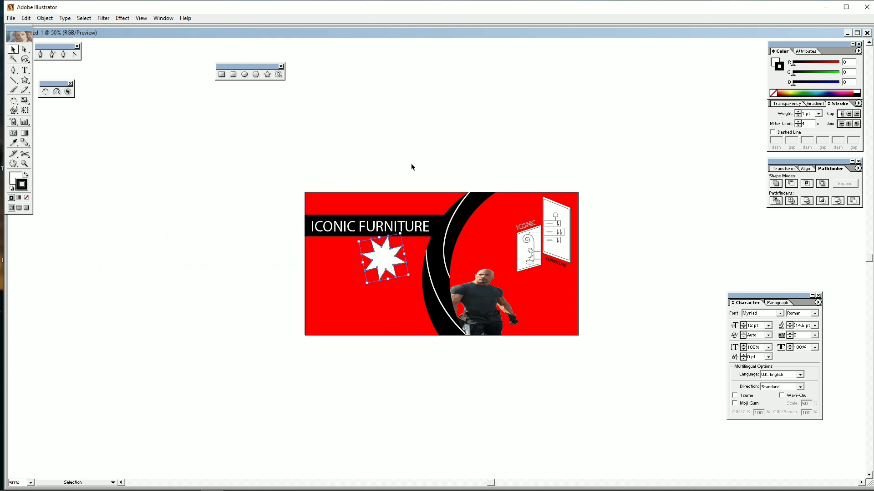
- Return to the iconic.ai logo document and copy the outermost black floral ornament on the middle drawer
{"action": "key", "text": "ctrl+v"}
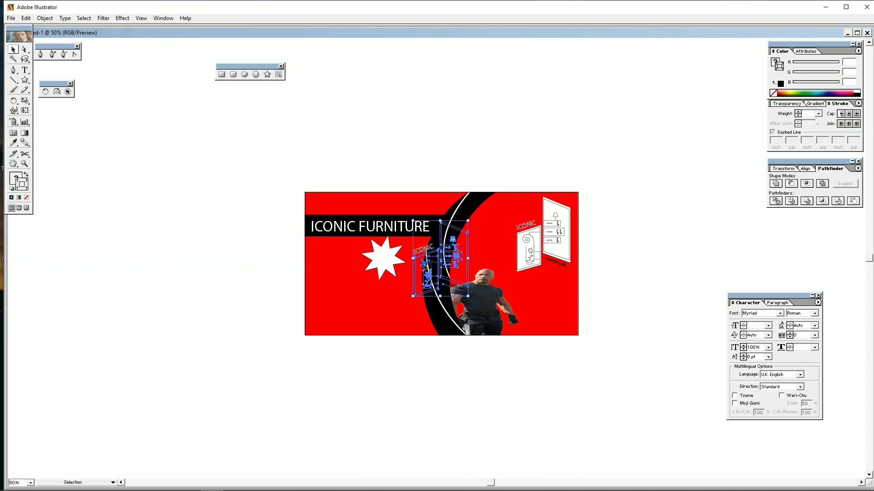
{"action": "key", "text": "ctrl+z"}
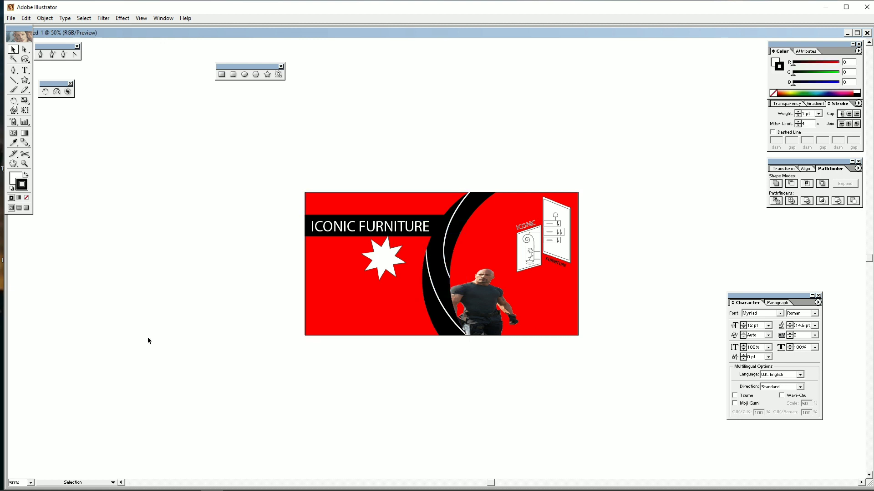
{"action": "left_click", "coordinate": [847, 34]}
{"action": "left_click", "coordinate": [52, 483]}
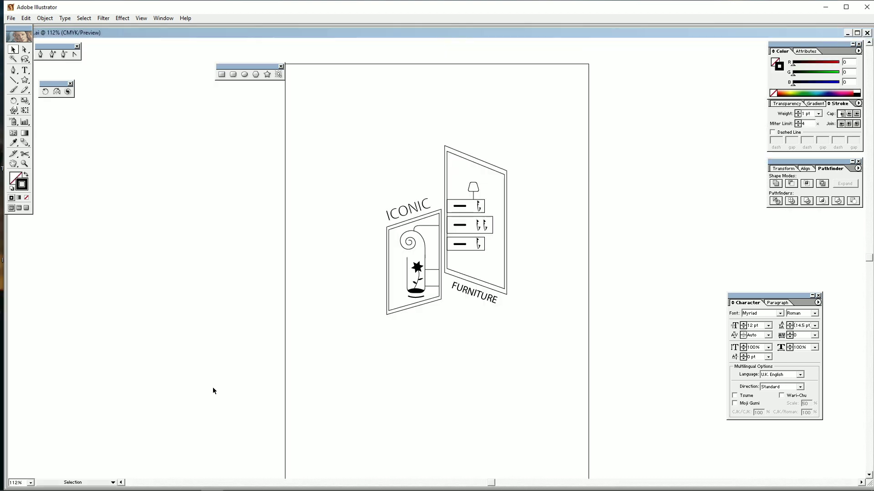
{"action": "left_click", "coordinate": [418, 268]}
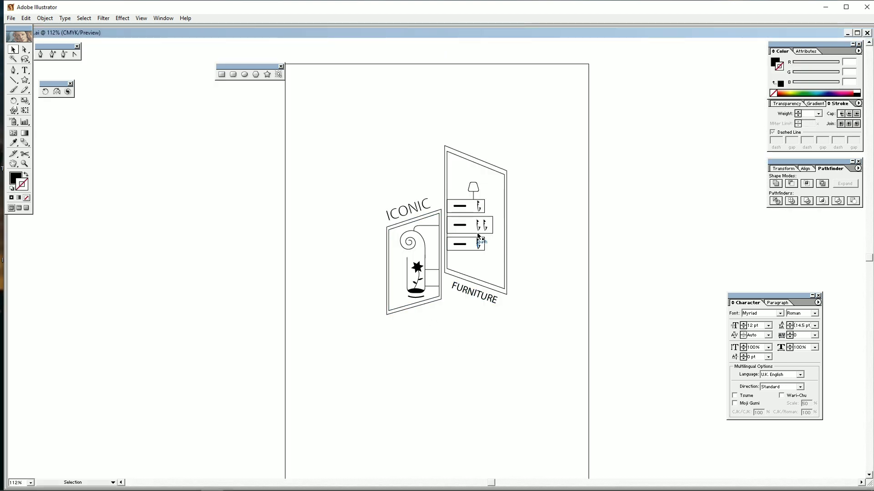
{"action": "left_click", "coordinate": [483, 205]}
{"action": "left_click", "coordinate": [509, 259]}
{"action": "left_click", "coordinate": [479, 207], "text": "ctrl"}
{"action": "left_click", "coordinate": [498, 235], "text": "ctrl"}
{"action": "left_click", "coordinate": [416, 277], "text": "ctrl"}
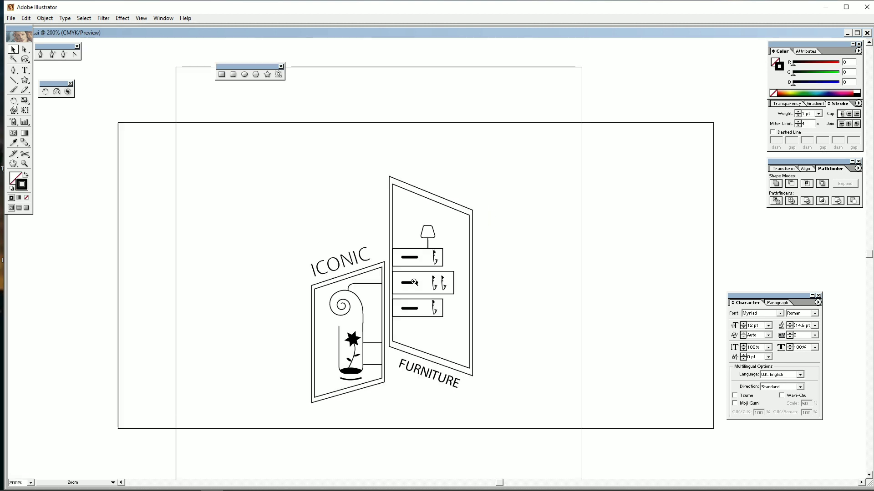
{"action": "left_click", "coordinate": [439, 307], "text": "ctrl"}
{"action": "left_click", "coordinate": [321, 258]}
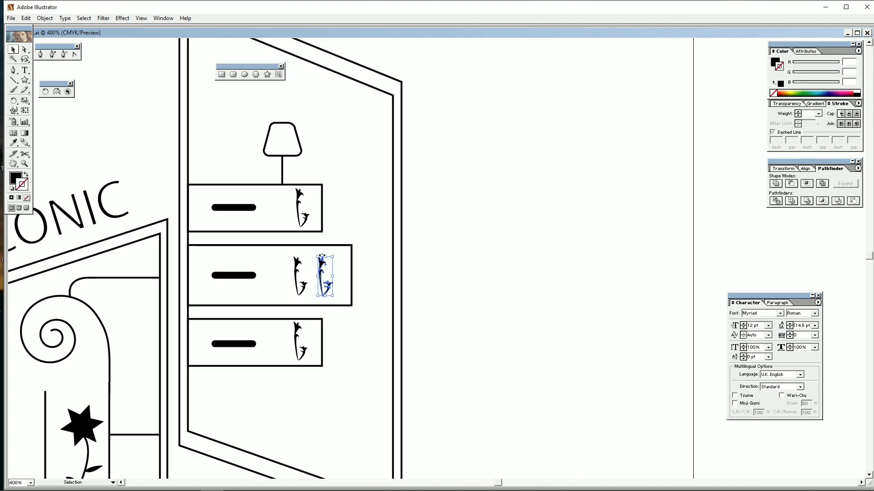
- Paste the floral ornament into the banner document, place it at the lower edge left of the curved band, and enlarge it
{"action": "left_click", "coordinate": [848, 33]}
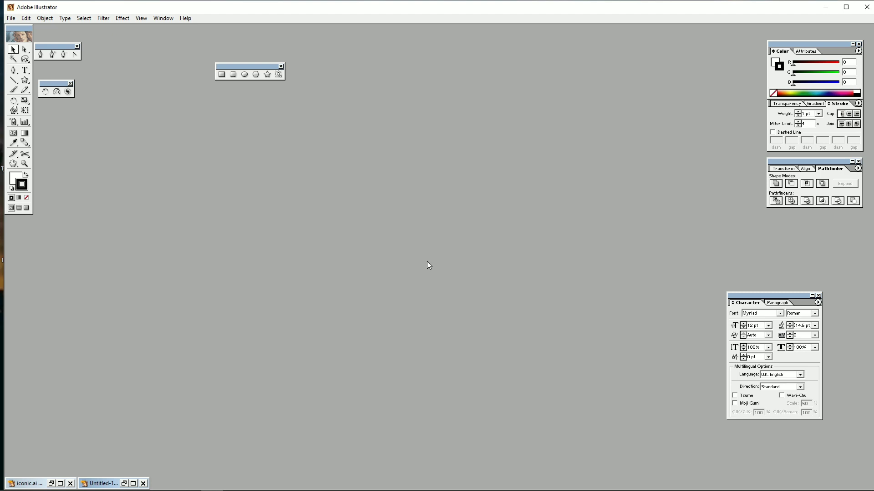
{"action": "left_click", "coordinate": [124, 483]}
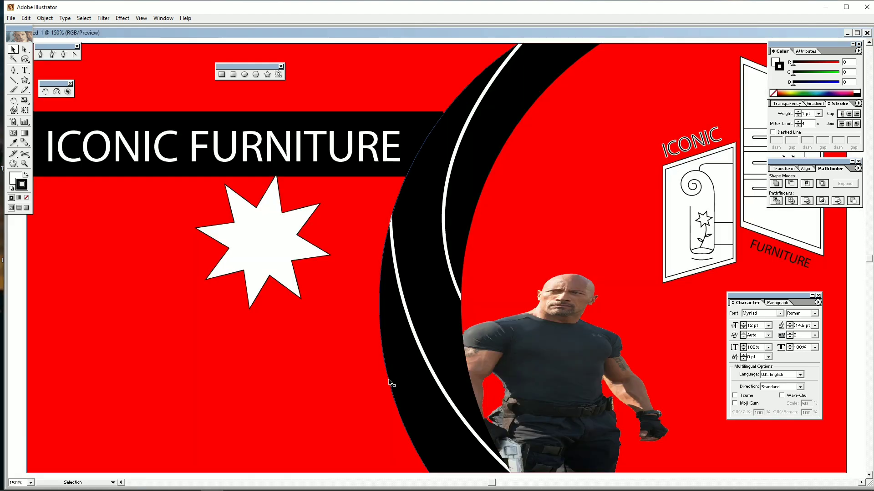
{"action": "key", "text": "ctrl+1"}
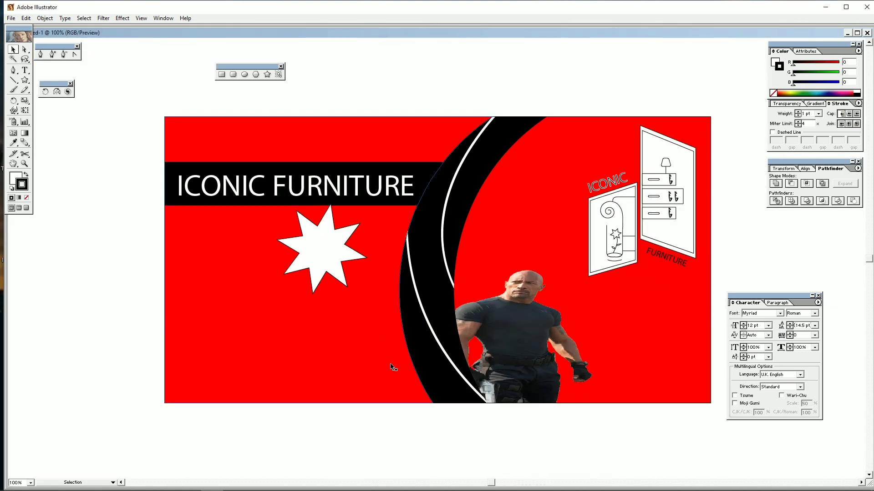
{"action": "key", "text": "ctrl+v"}
{"action": "left_click_drag", "start_coordinate": [445, 268], "coordinate": [359, 379]}
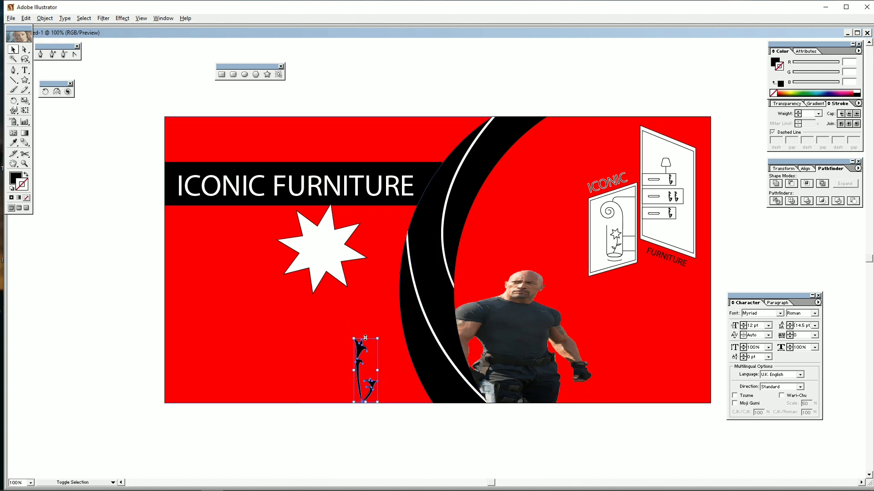
{"action": "left_click_drag", "start_coordinate": [366, 338], "coordinate": [372, 292]}
{"action": "left_click", "coordinate": [405, 444]}
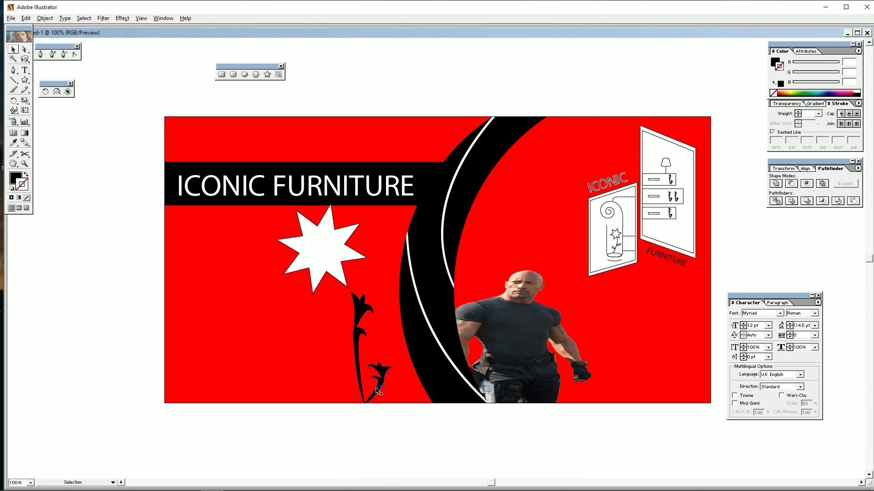
- Duplicate the floral ornament onto the red area between the curved band and the logo
{"action": "left_click_drag", "start_coordinate": [377, 391], "coordinate": [556, 263]}
{"action": "left_click_drag", "start_coordinate": [567, 228], "coordinate": [568, 228]}
{"action": "key", "text": "ctrl+z"}
{"action": "left_click", "coordinate": [363, 343]}
{"action": "left_click_drag", "start_coordinate": [363, 341], "coordinate": [579, 170]}
{"action": "left_click_drag", "start_coordinate": [609, 286], "coordinate": [467, 427]}
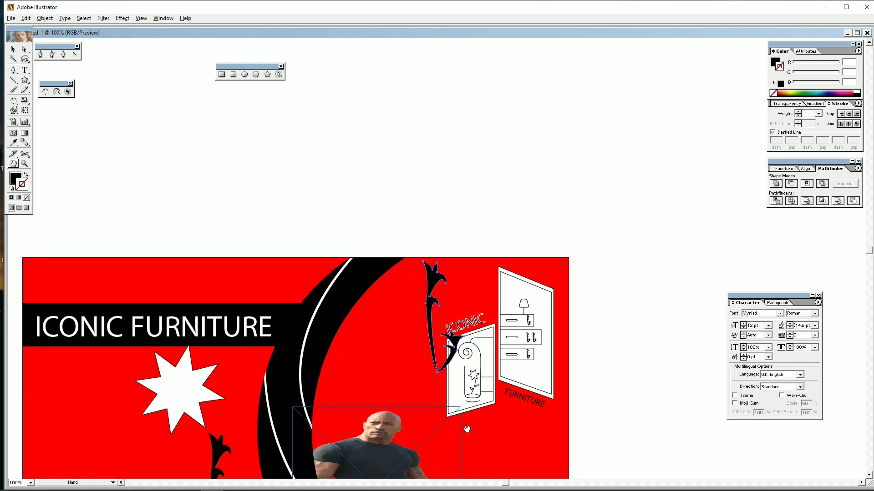
- Turn the ornament copy upside down and position it so its stem base meets the banner's upper edge beside the curved band
{"action": "key", "text": "e"}
{"action": "left_click_drag", "start_coordinate": [408, 220], "coordinate": [302, 414]}
{"action": "key", "text": "v"}
{"action": "left_click_drag", "start_coordinate": [425, 354], "coordinate": [404, 334]}
{"action": "key", "text": "e"}
{"action": "left_click_drag", "start_coordinate": [404, 364], "coordinate": [427, 383]}
{"action": "key", "text": "v"}
{"action": "left_click", "coordinate": [665, 372]}
{"action": "left_click", "coordinate": [394, 330]}
{"action": "key", "text": "e"}
{"action": "key", "text": "v"}
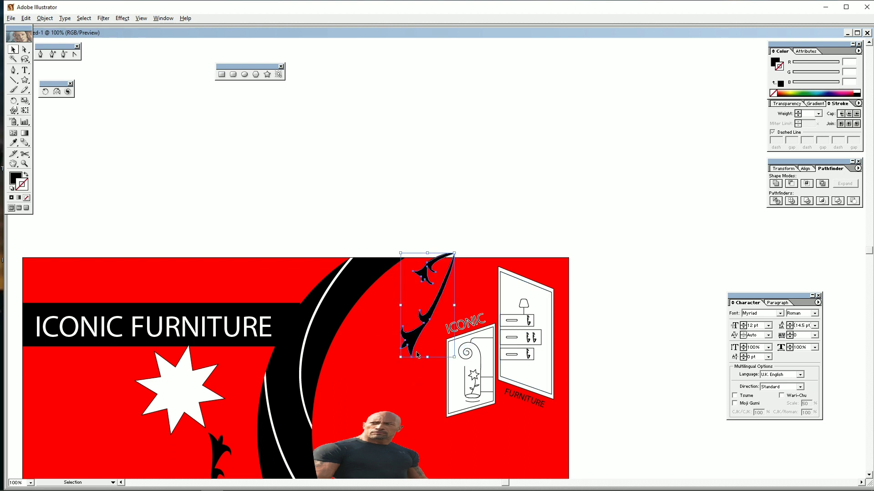
{"action": "left_click_drag", "start_coordinate": [415, 344], "coordinate": [416, 350]}
{"action": "left_click", "coordinate": [641, 359]}
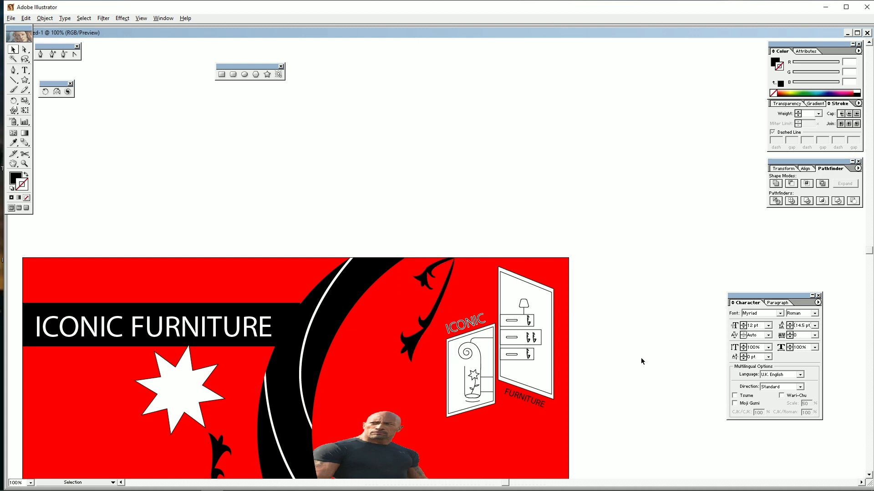
- Draw a small black rectangle at the banner's left edge below the title bar and stack two evenly spaced copies beneath it
{"action": "key", "text": "ctrl+0"}
{"action": "key", "text": "ctrl+1"}
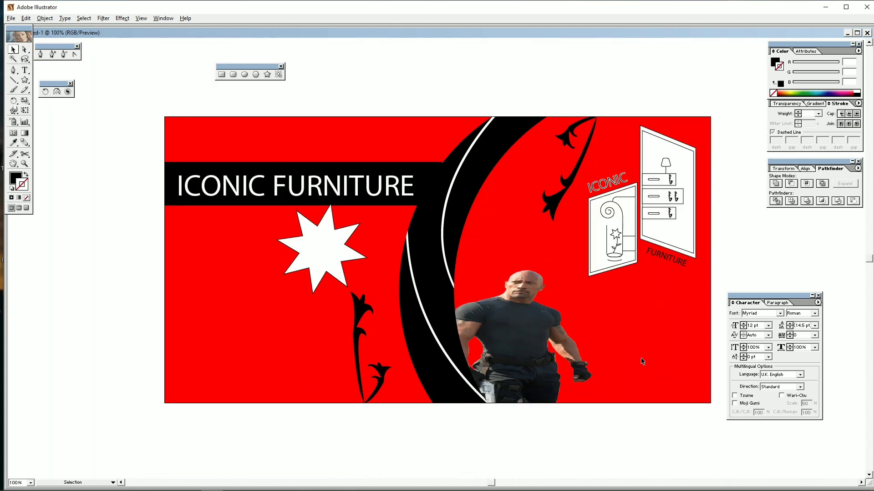
{"action": "left_click", "coordinate": [222, 74]}
{"action": "left_click_drag", "start_coordinate": [165, 233], "coordinate": [250, 261]}
{"action": "key", "text": "v"}
{"action": "left_click_drag", "start_coordinate": [181, 248], "coordinate": [207, 334]}
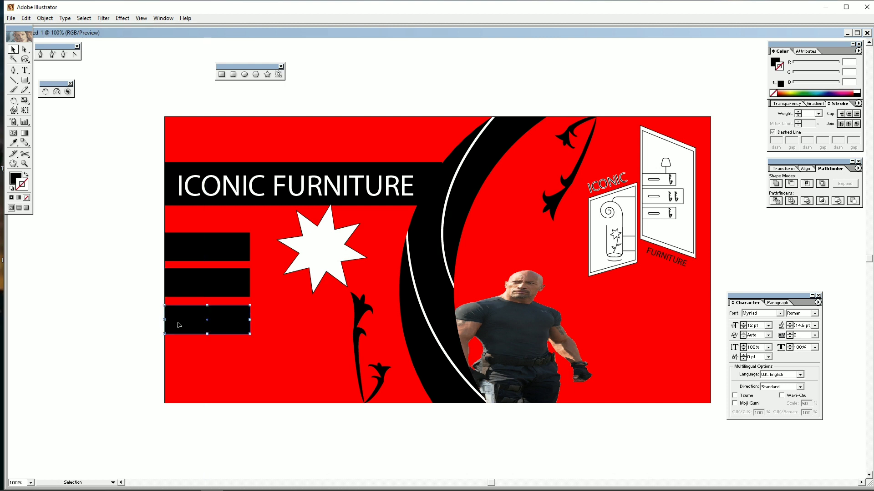
{"action": "left_click", "coordinate": [126, 291]}
- Duplicate the ICONIC FURNITURE title text down onto the uppermost small black bar
{"action": "left_click", "coordinate": [252, 192]}
{"action": "left_click_drag", "start_coordinate": [252, 192], "coordinate": [238, 252]}
{"action": "left_click", "coordinate": [239, 252]}
- Replace the duplicated title text with NEARBY YOU, bring it to the front and shrink it to fit the uppermost small bar
{"action": "double_click", "coordinate": [405, 247]}
{"action": "left_click_drag", "start_coordinate": [407, 249], "coordinate": [177, 250]}
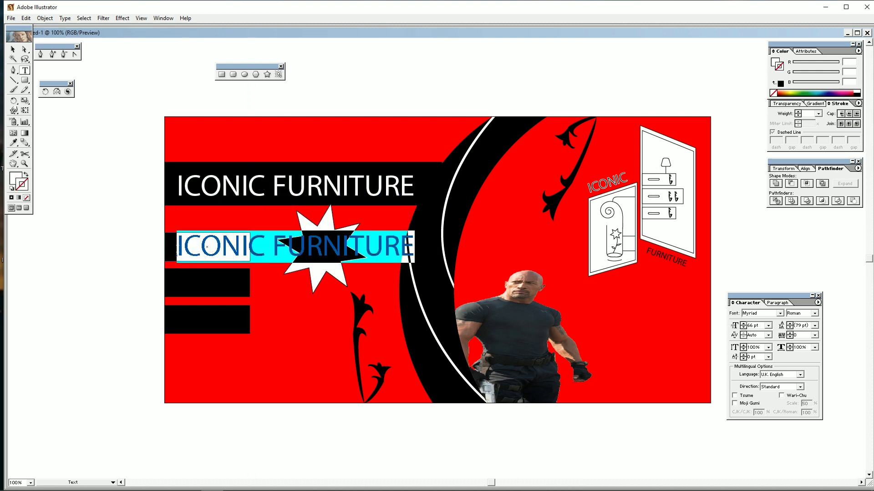
{"action": "type", "text": "NEARBY Y"}
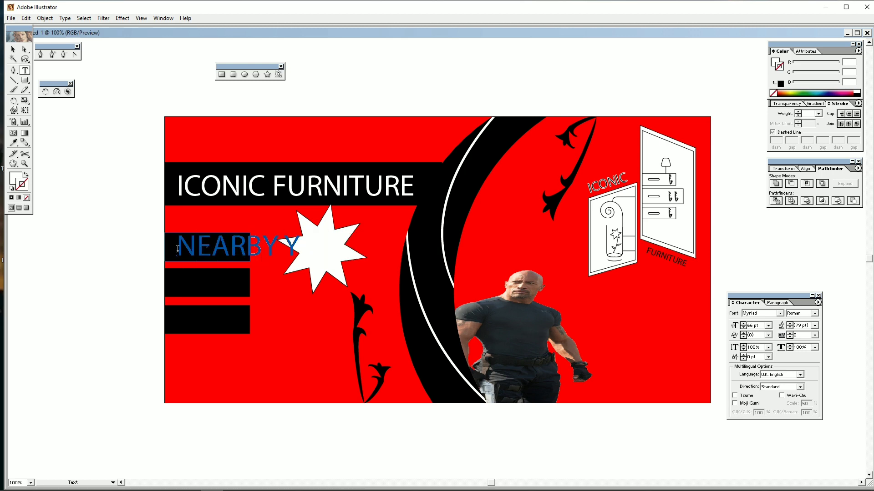
{"action": "type", "text": "OU"}
{"action": "left_click", "coordinate": [14, 49]}
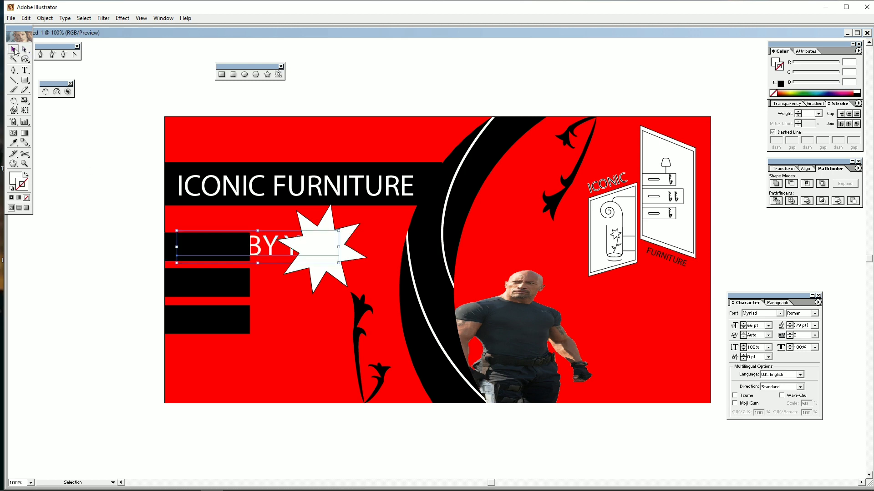
{"action": "key", "text": "ctrl+shift+bracketright"}
{"action": "left_click_drag", "start_coordinate": [339, 263], "coordinate": [291, 253]}
- Duplicate NEARBY YOU onto the middle small bar, change the copy to HOME DELIVERY and shrink it to fit
{"action": "left_click_drag", "start_coordinate": [273, 247], "coordinate": [168, 286]}
{"action": "key", "text": "t"}
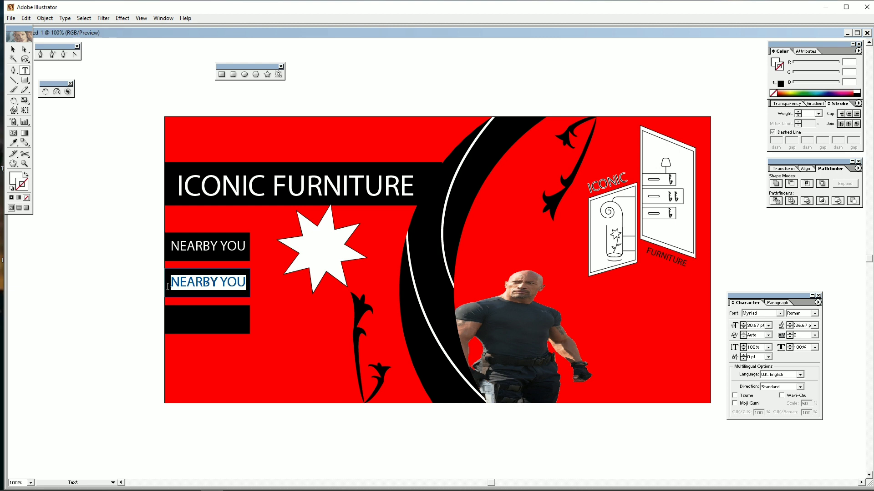
{"action": "type", "text": "H"}
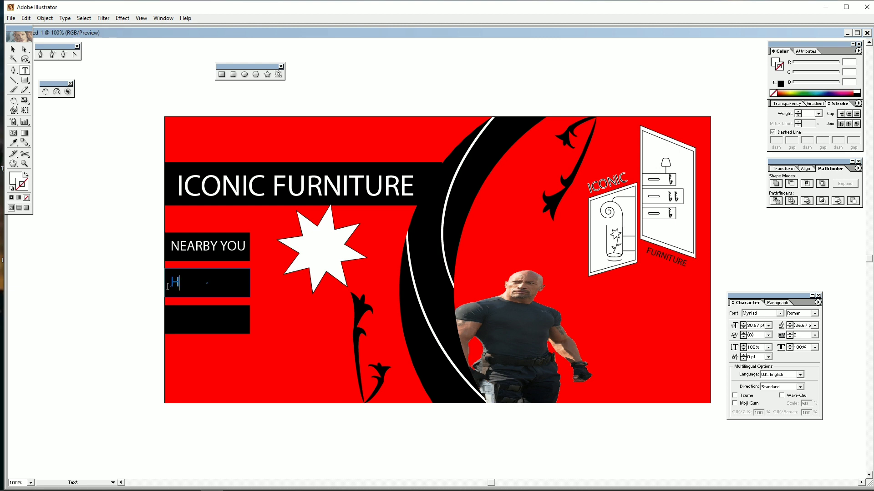
{"action": "type", "text": "OME DELIVERY"}
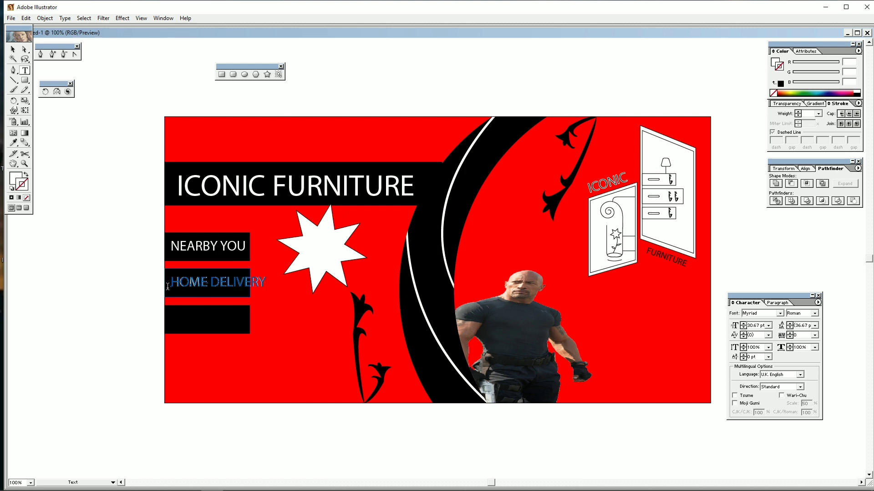
{"action": "left_click", "coordinate": [12, 49]}
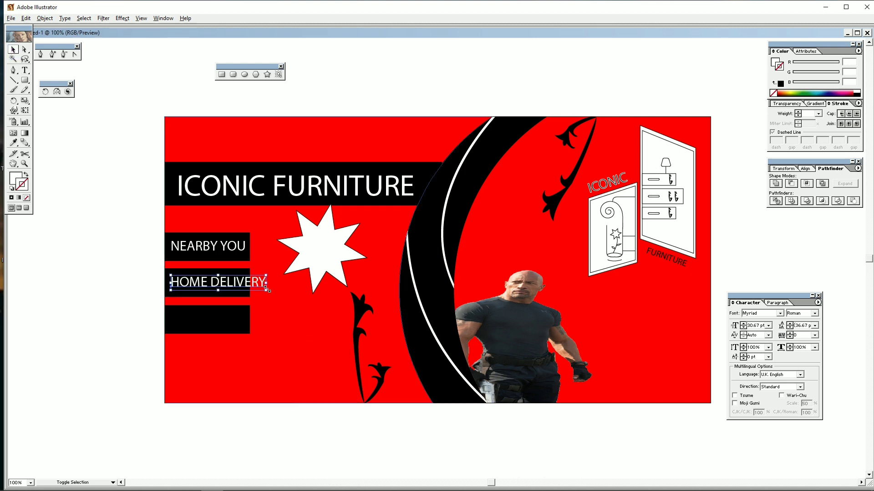
{"action": "left_click_drag", "start_coordinate": [267, 290], "coordinate": [247, 289]}
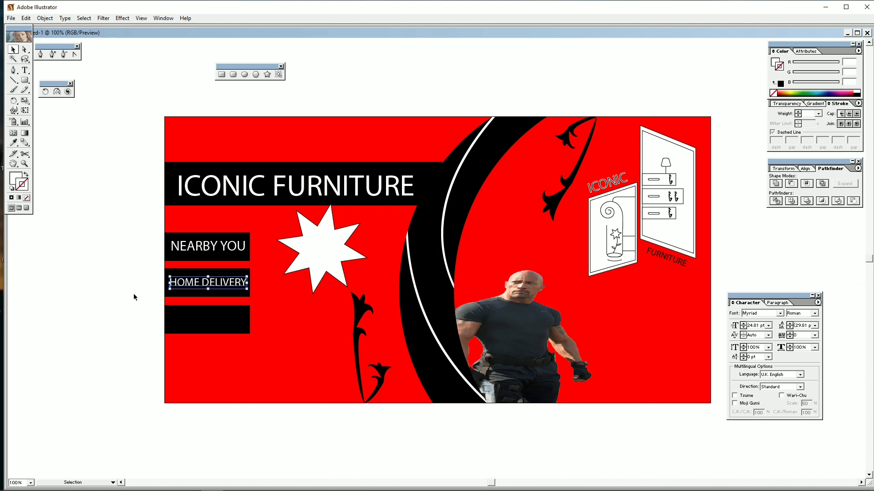
{"action": "left_click", "coordinate": [132, 295]}
- Duplicate NEARBY YOU onto the lowest small bar, change the copy to AFTER SERVICE and narrow it to fit
{"action": "left_click_drag", "start_coordinate": [206, 249], "coordinate": [168, 314]}
{"action": "key", "text": "t"}
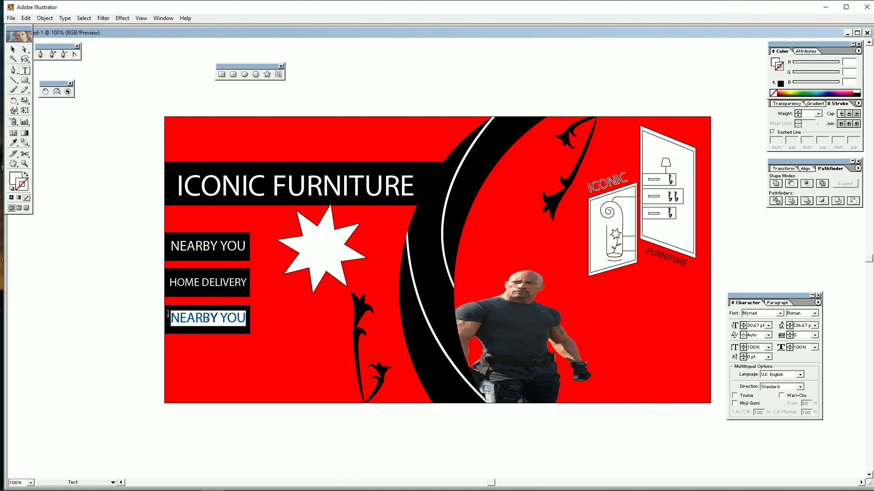
{"action": "type", "text": "AFTER"}
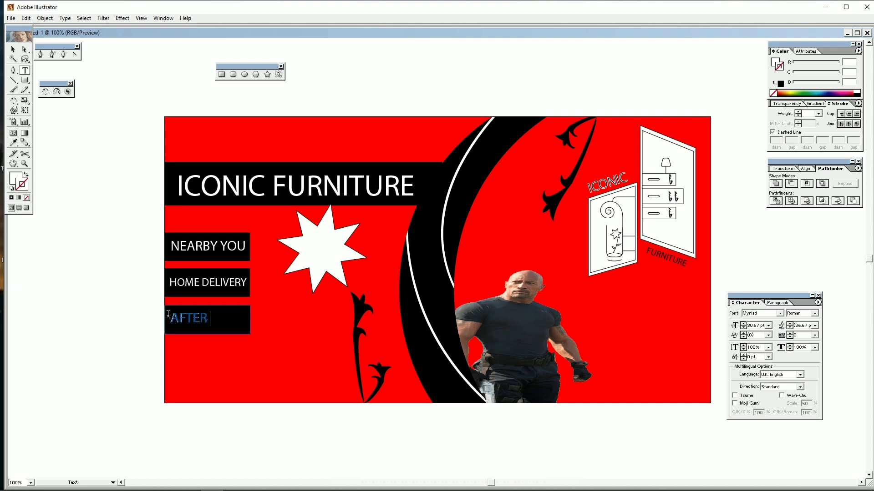
{"action": "type", "text": " SERVICE"}
{"action": "left_click", "coordinate": [13, 50]}
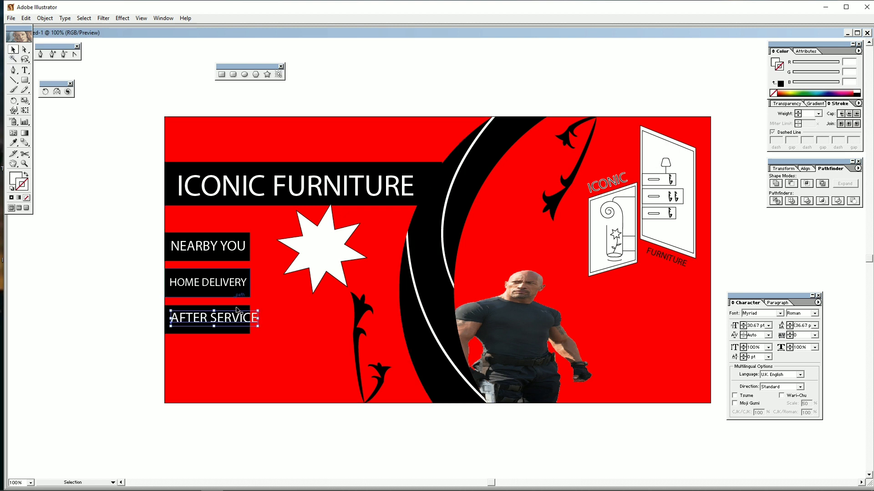
{"action": "mouse_move", "coordinate": [258, 326]}
{"action": "left_mouse_down"}
{"action": "mouse_move", "coordinate": [208, 315]}
{"action": "mouse_move", "coordinate": [244, 326]}
{"action": "left_mouse_up"}
{"action": "left_click", "coordinate": [92, 305]}
- Adjust the AFTER SERVICE text in its bar and stretch the HOME DELIVERY text taller
{"action": "left_click", "coordinate": [213, 323]}
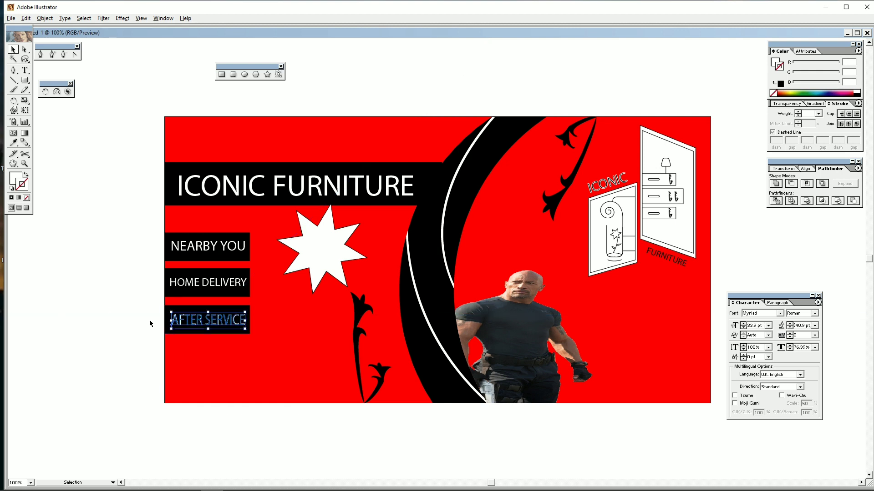
{"action": "left_click", "coordinate": [99, 319]}
{"action": "left_click", "coordinate": [209, 283]}
{"action": "left_click_drag", "start_coordinate": [209, 276], "coordinate": [210, 286]}
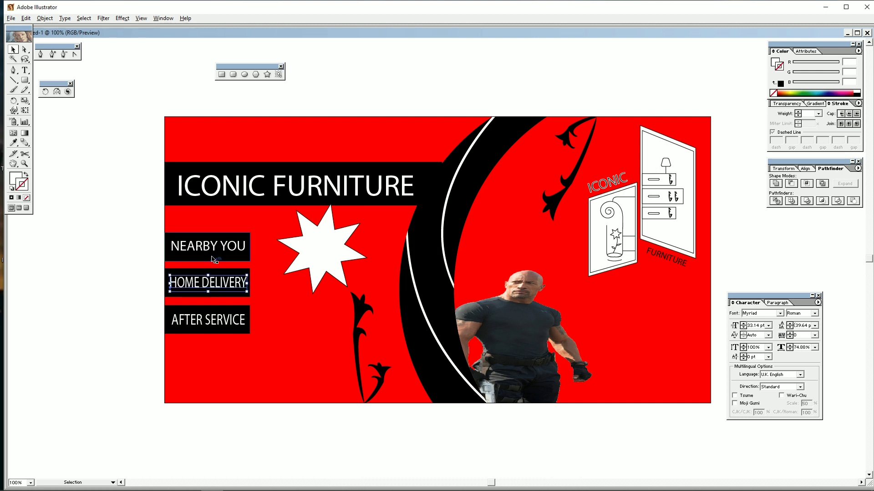
- Expand the ICONIC FURNITURE, NEARBY YOU, HOME DELIVERY and AFTER SERVICE texts into outlined shapes
{"action": "left_click", "coordinate": [208, 246]}
{"action": "left_click", "coordinate": [208, 283], "text": "shift"}
{"action": "left_click", "coordinate": [207, 320], "text": "shift"}
{"action": "left_click", "coordinate": [253, 196], "text": "shift"}
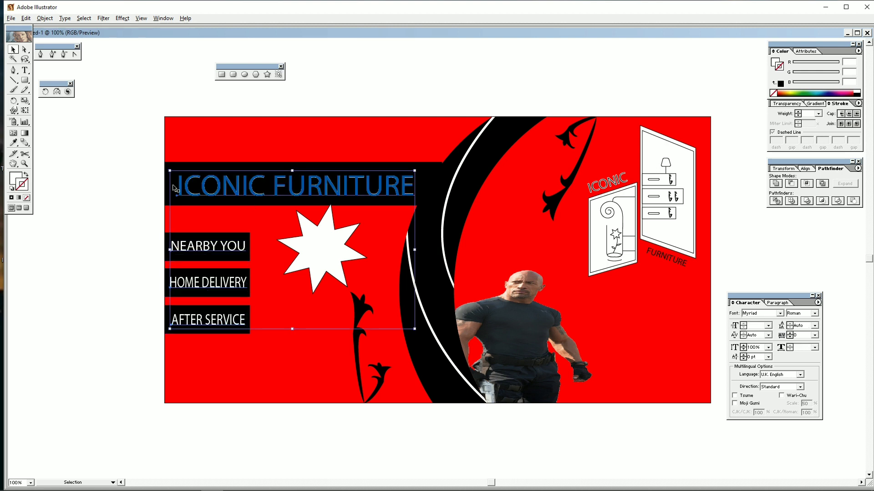
{"action": "left_click", "coordinate": [45, 18]}
{"action": "left_click", "coordinate": [50, 108]}
{"action": "left_click", "coordinate": [492, 222]}
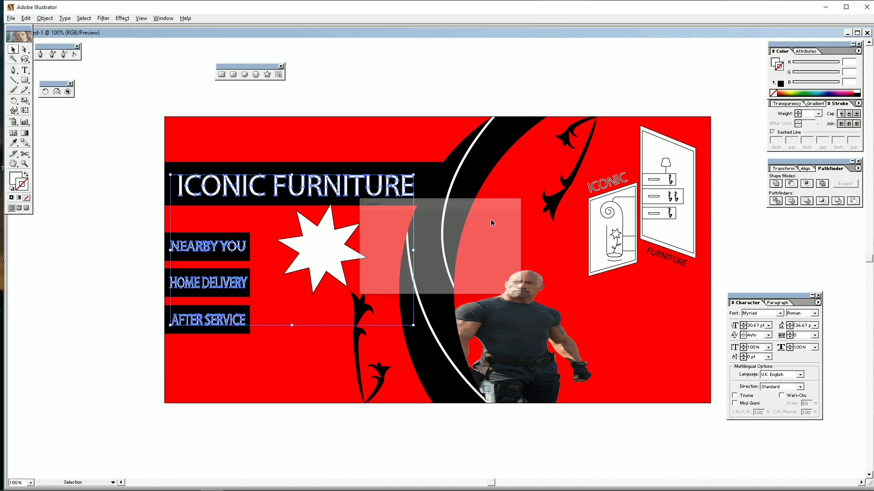
{"action": "left_click", "coordinate": [52, 210]}
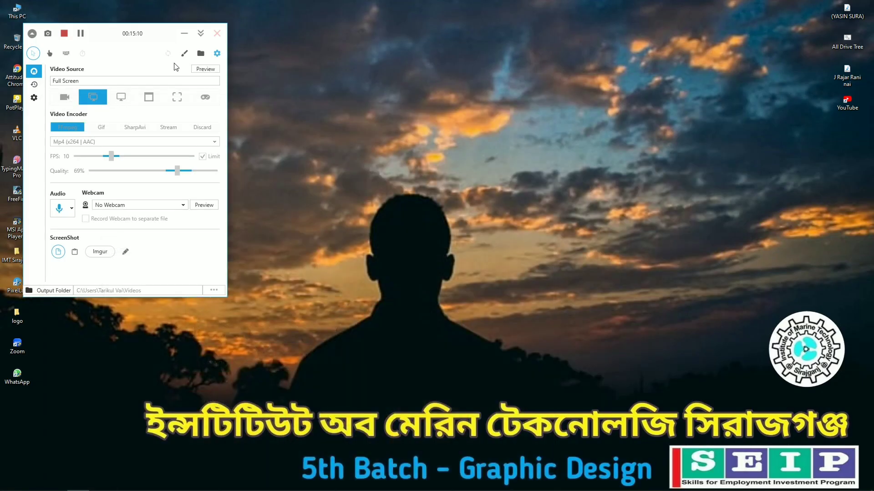
- View the oriconicfurniture reference image in the 12.06.2023 folder and switch back to the banner in Adobe Illustrator
{"action": "double_click", "coordinate": [17, 255]}
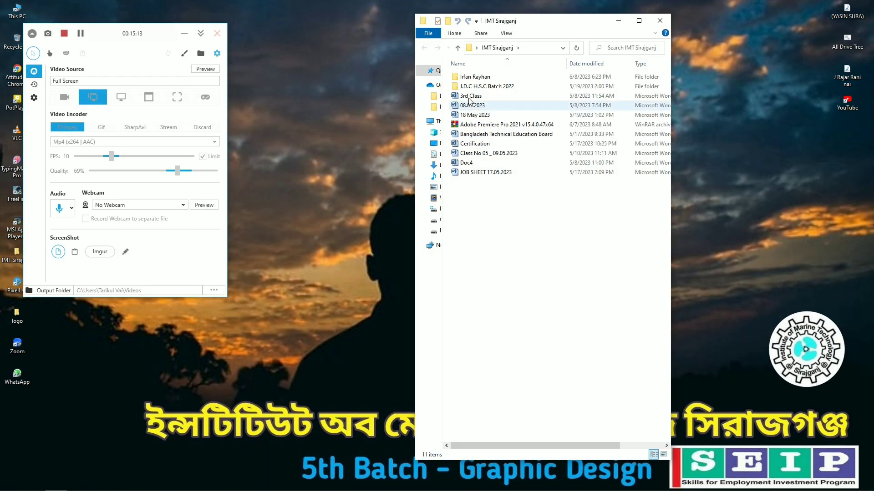
{"action": "double_click", "coordinate": [488, 78]}
{"action": "double_click", "coordinate": [488, 86]}
{"action": "double_click", "coordinate": [487, 76]}
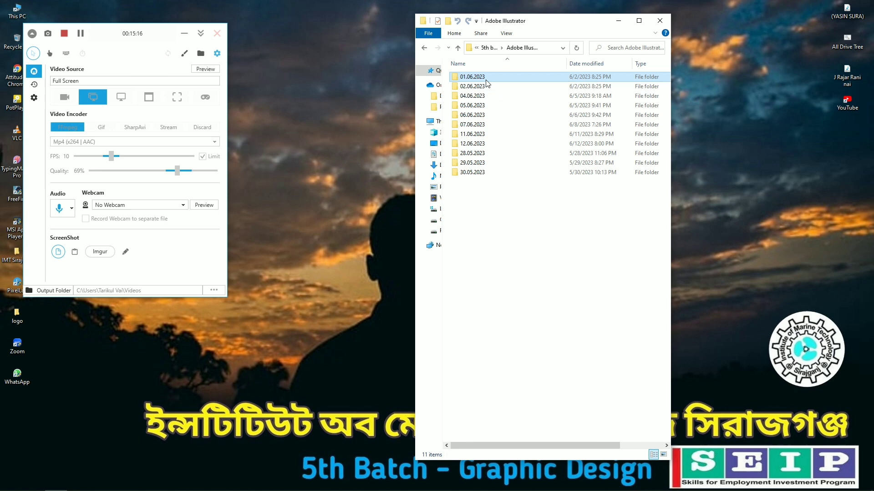
{"action": "double_click", "coordinate": [478, 143]}
{"action": "double_click", "coordinate": [493, 115]}
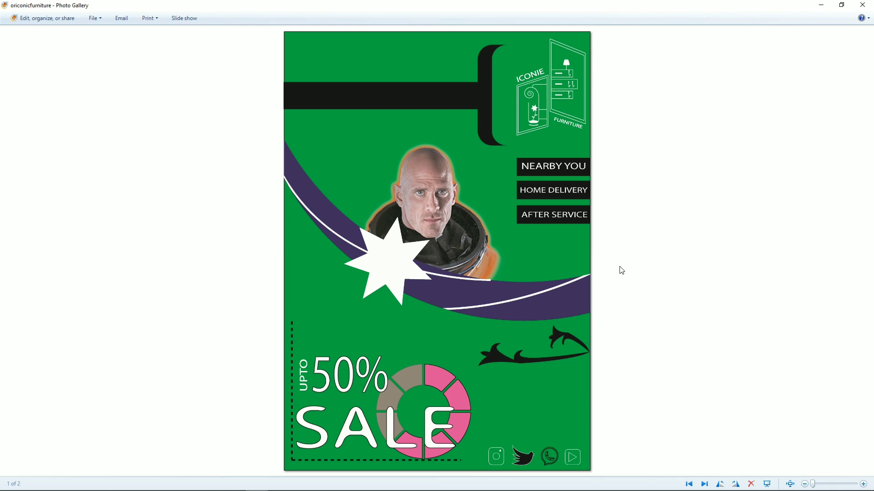
{"action": "left_click", "coordinate": [862, 4]}
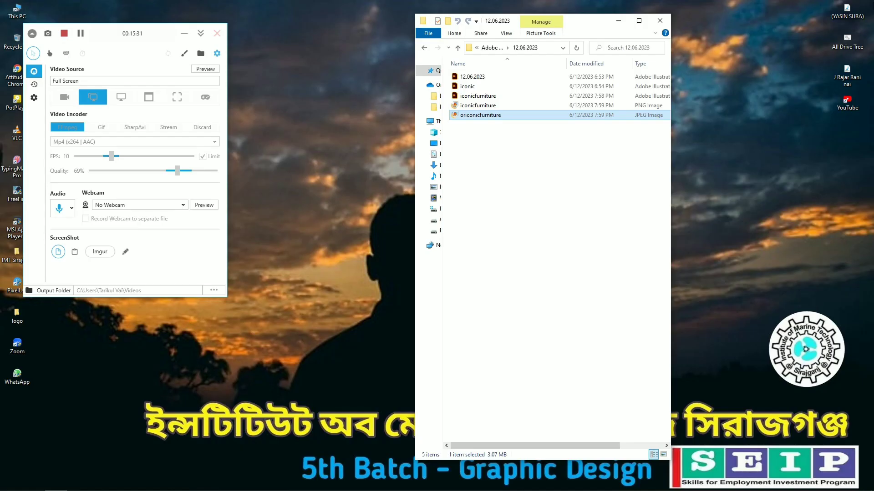
{"action": "left_click", "coordinate": [659, 20]}
{"action": "left_click", "coordinate": [235, 482]}
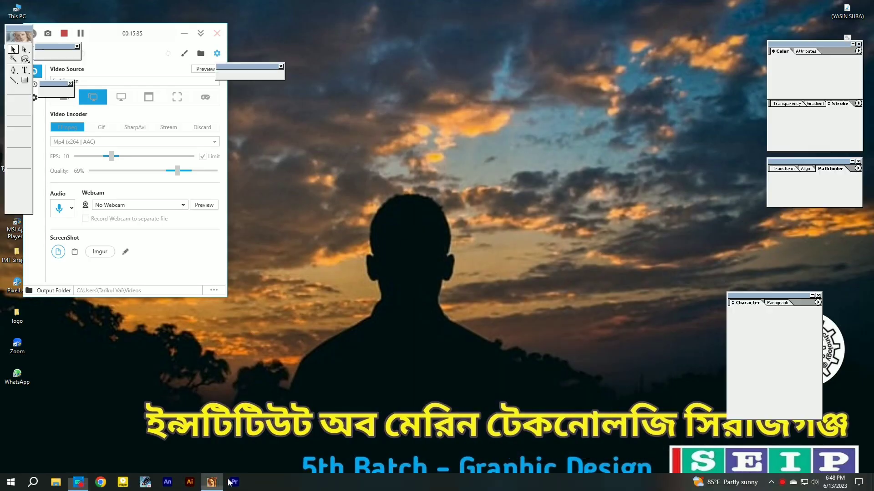
- Scale down the three service labels and their black bars together, to about three quarters of their size
{"action": "left_click", "coordinate": [241, 331], "text": "shift"}
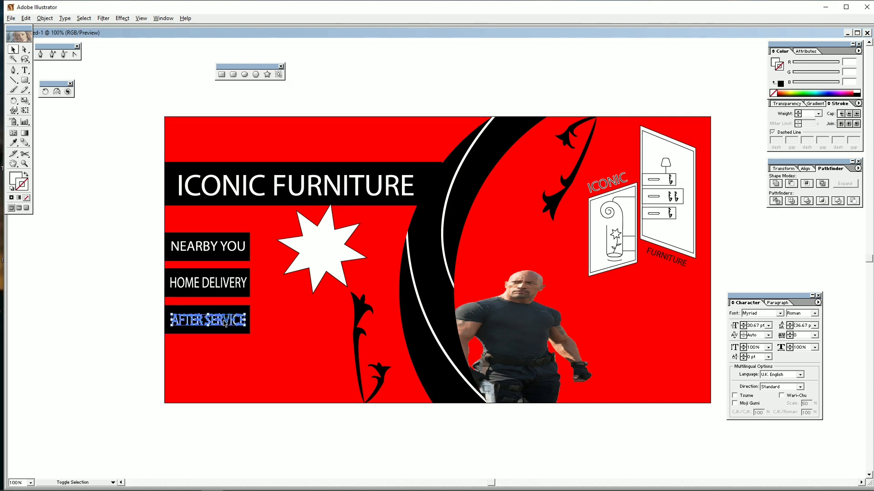
{"action": "left_click", "coordinate": [244, 281], "text": "shift"}
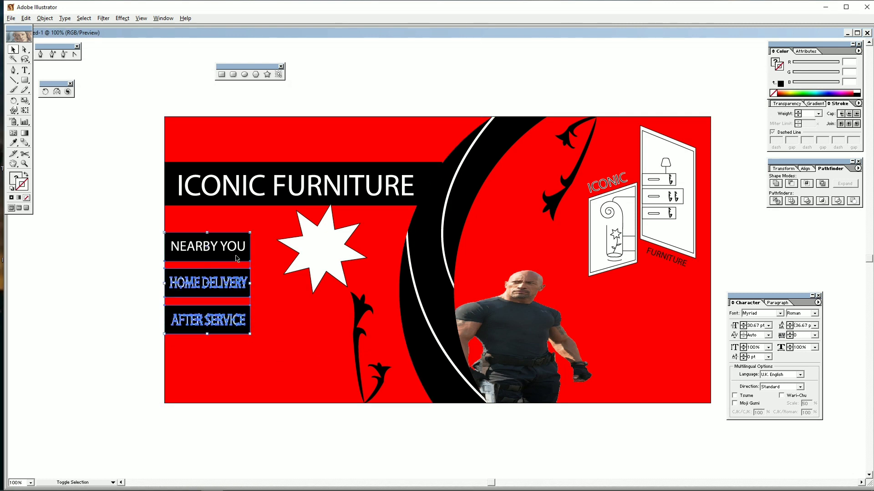
{"action": "left_click", "coordinate": [242, 248], "text": "shift"}
{"action": "left_click_drag", "start_coordinate": [250, 334], "coordinate": [240, 324]}
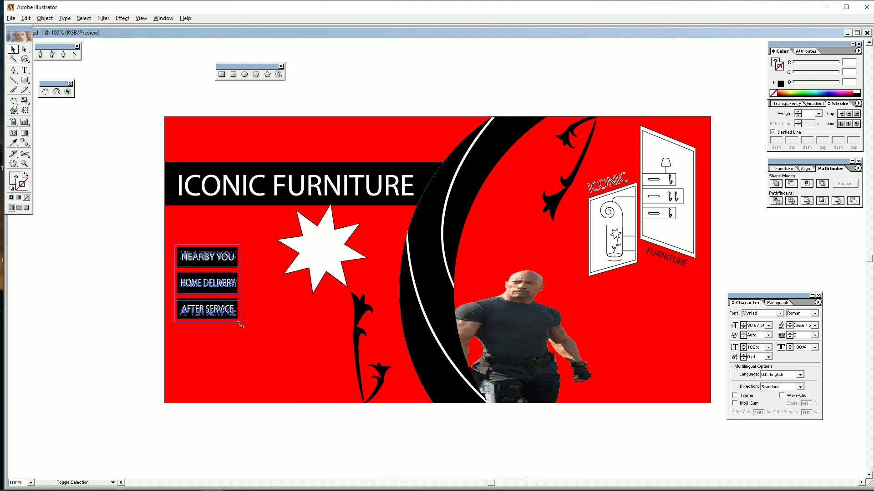
- Align the three shrunken label bars with the banner's left edge and raise them closer to the title bar
{"action": "key", "text": "shift+Left"}
{"action": "key", "text": "Right"}
{"action": "key", "text": "Right"}
{"action": "key", "text": "Right"}
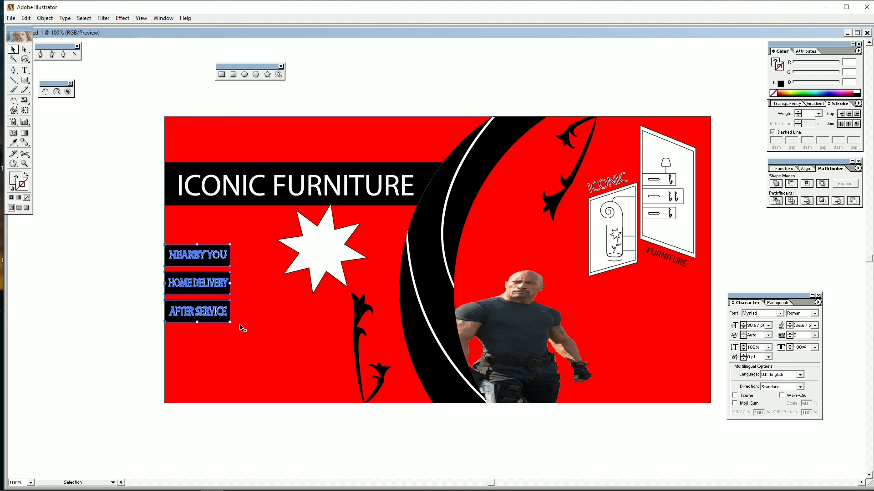
{"action": "key", "text": "Left"}
{"action": "key", "text": "Up"}
{"action": "key", "text": "shift+Up"}
{"action": "key", "text": "shift+Up"}
{"action": "key", "text": "shift+Up"}
{"action": "key", "text": "shift+Up"}
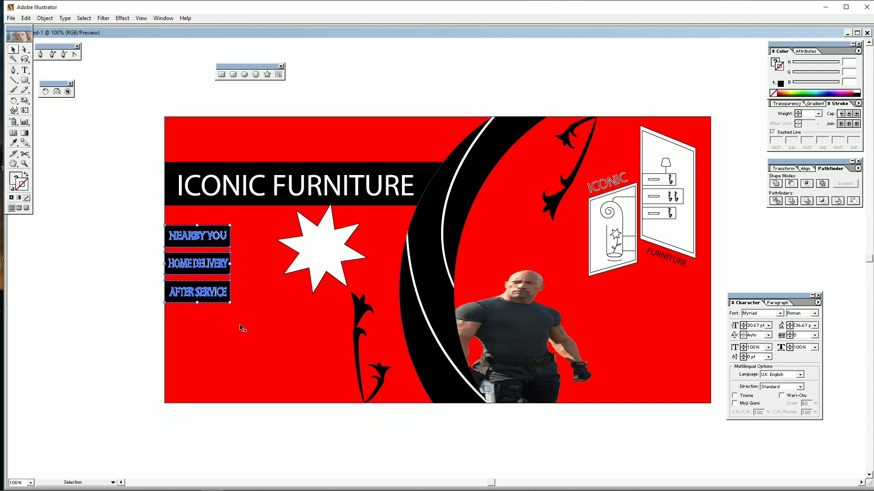
{"action": "left_click", "coordinate": [76, 335]}
- Fill the bar behind ICONIC FURNITURE with dark red, RGB 154, 0, 0
{"action": "left_click", "coordinate": [238, 170]}
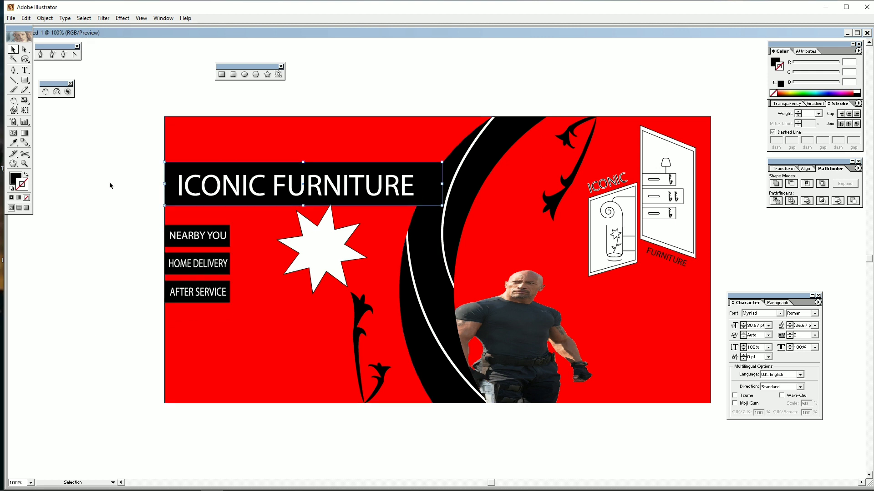
{"action": "left_click", "coordinate": [822, 63]}
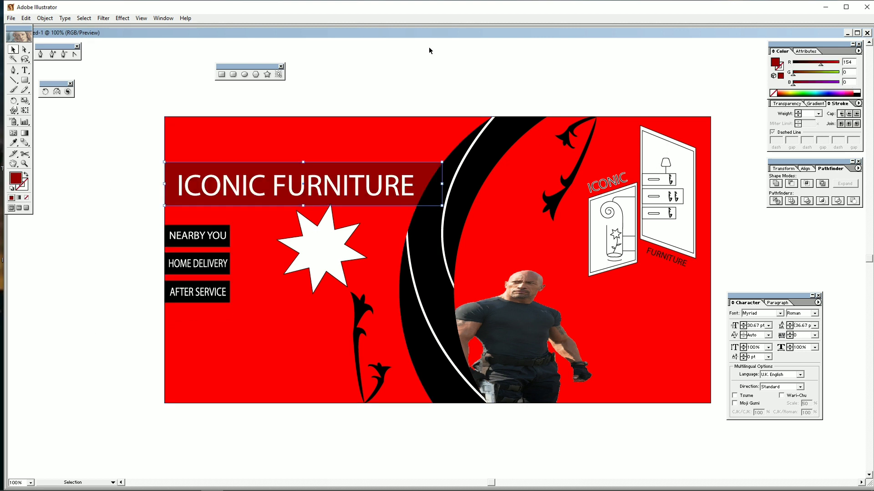
{"action": "left_click", "coordinate": [370, 183]}
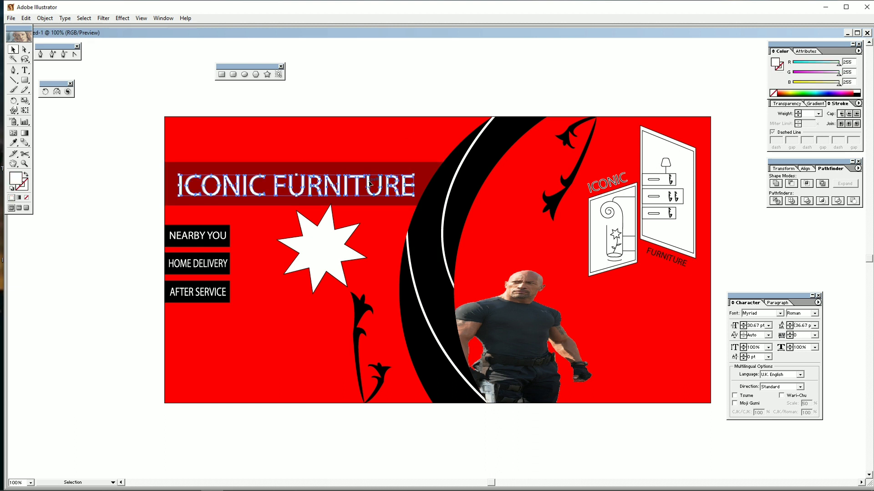
{"action": "left_click", "coordinate": [365, 97]}
{"action": "left_click", "coordinate": [197, 237]}
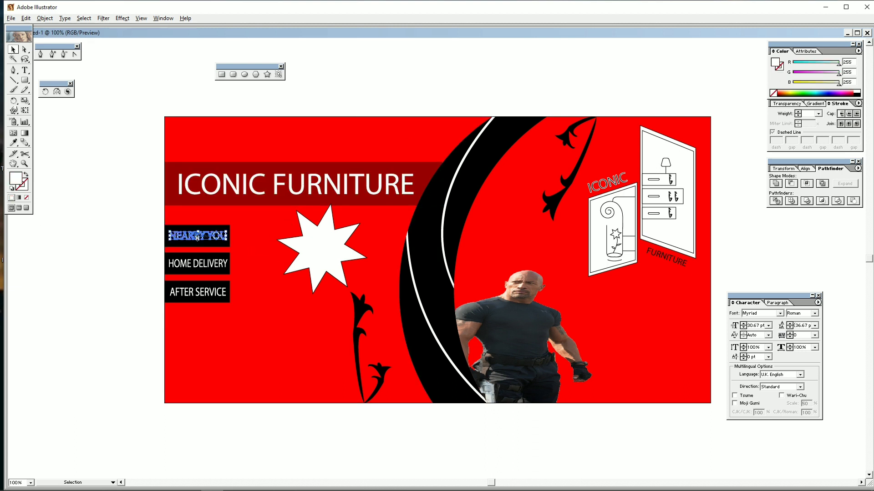
{"action": "left_click_drag", "start_coordinate": [198, 238], "coordinate": [326, 248]}
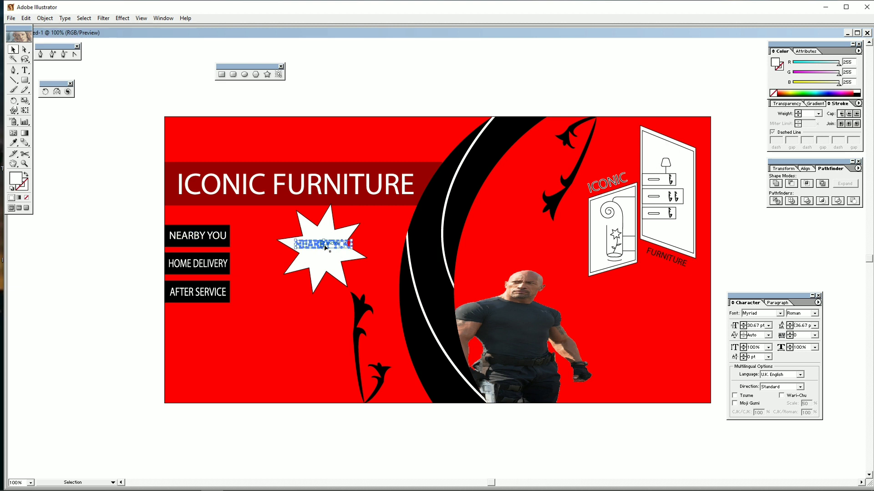
{"action": "key", "text": "Delete"}
- Add the black text "Special Offer" on two lines over the white star
{"action": "left_click", "coordinate": [26, 73]}
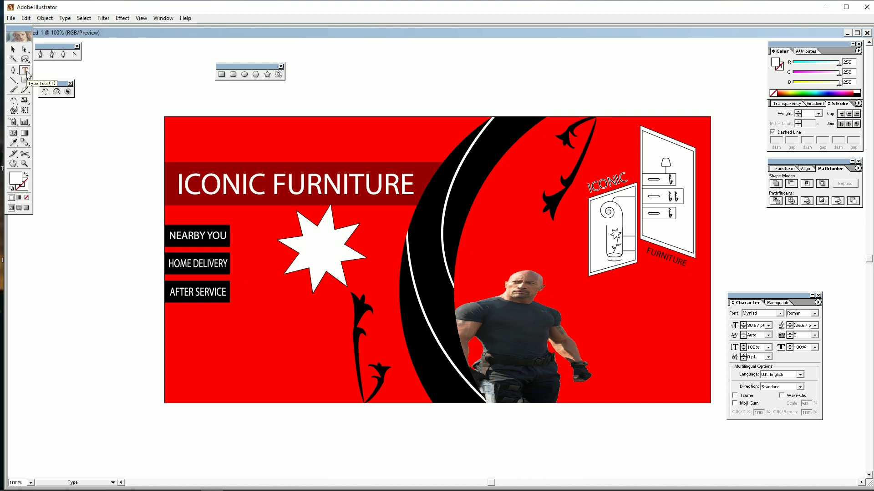
{"action": "left_click", "coordinate": [367, 240]}
{"action": "type", "text": "s"}
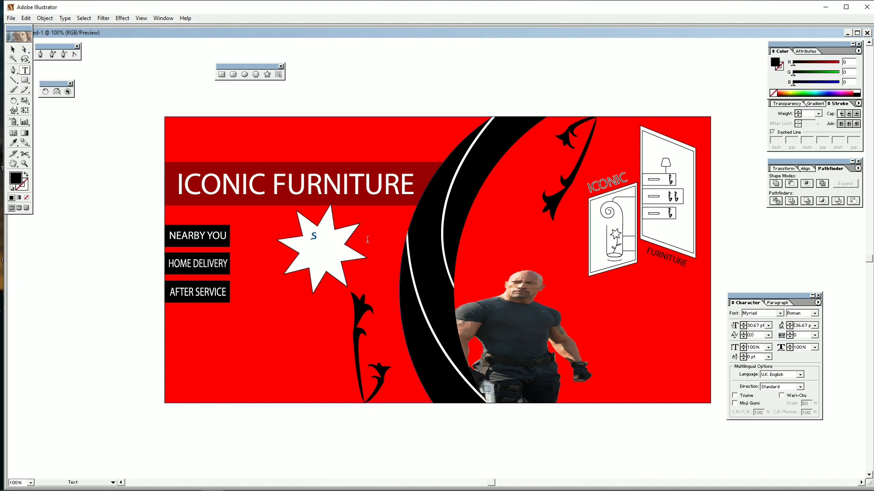
{"action": "type", "text": "PE"}
{"action": "key", "text": "BackSpace"}
{"action": "key", "text": "BackSpace"}
{"action": "key", "text": "BackSpace"}
{"action": "key", "text": "BackSpace"}
{"action": "type", "text": "Se"}
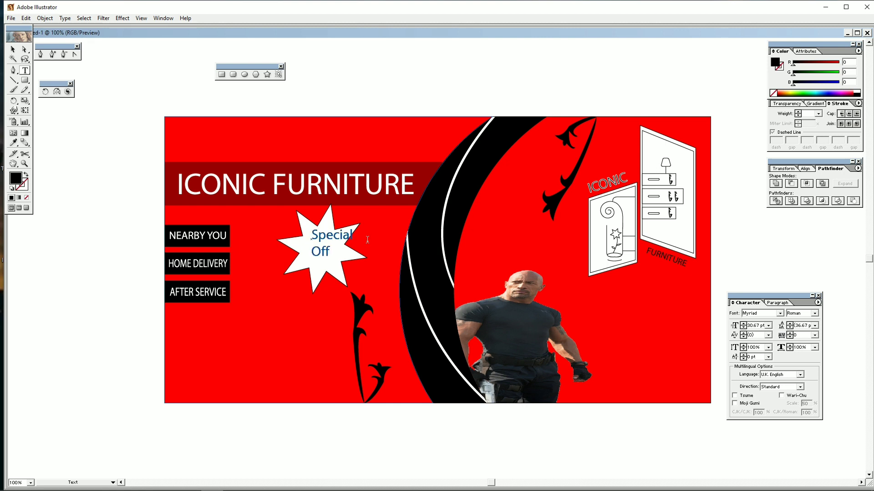
- Indent the word Offer so it centres under Special, and move the two-line text to the middle of the star
{"action": "left_click", "coordinate": [13, 50]}
{"action": "left_click", "coordinate": [318, 242]}
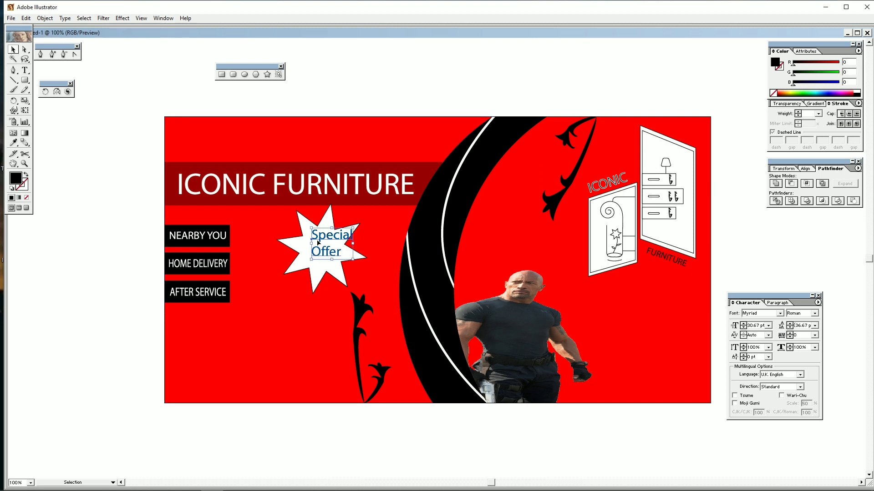
{"action": "double_click", "coordinate": [315, 253]}
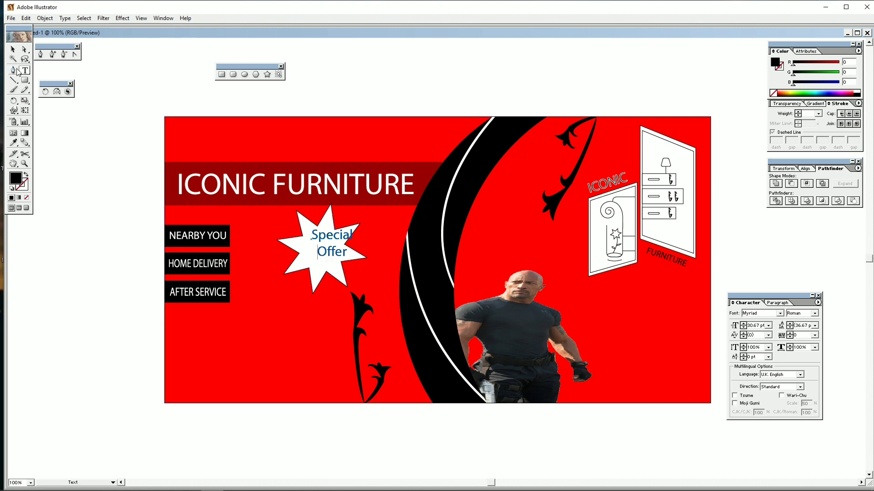
{"action": "left_click", "coordinate": [13, 49]}
{"action": "left_click", "coordinate": [331, 245]}
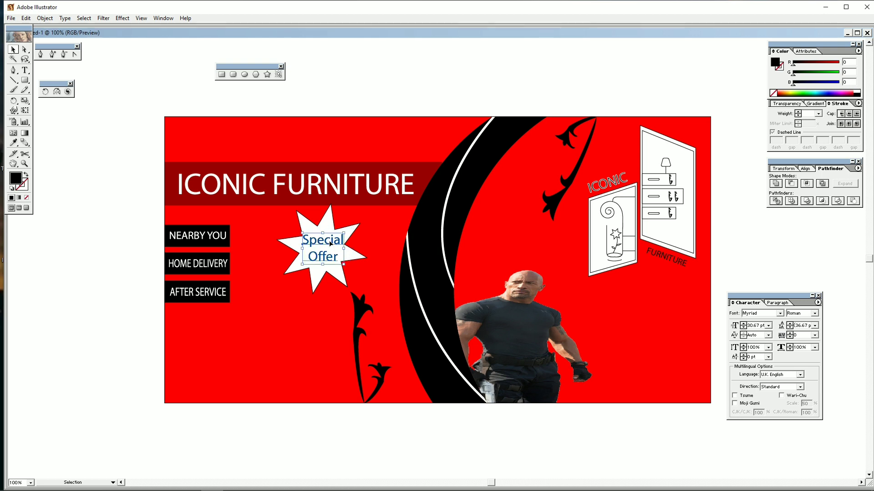
- Expand the Special Offer text with the Object and Fill options
{"action": "left_click", "coordinate": [45, 18]}
{"action": "left_click", "coordinate": [50, 106]}
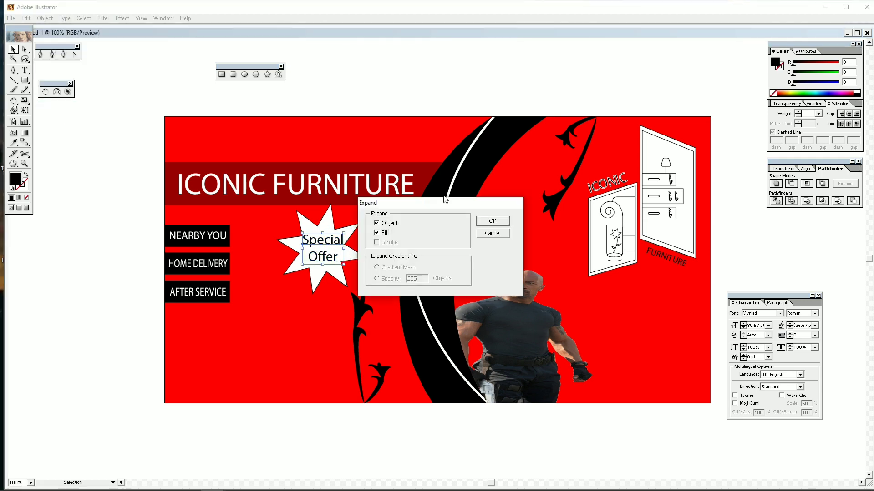
{"action": "left_click", "coordinate": [497, 225]}
{"action": "left_click", "coordinate": [106, 267]}
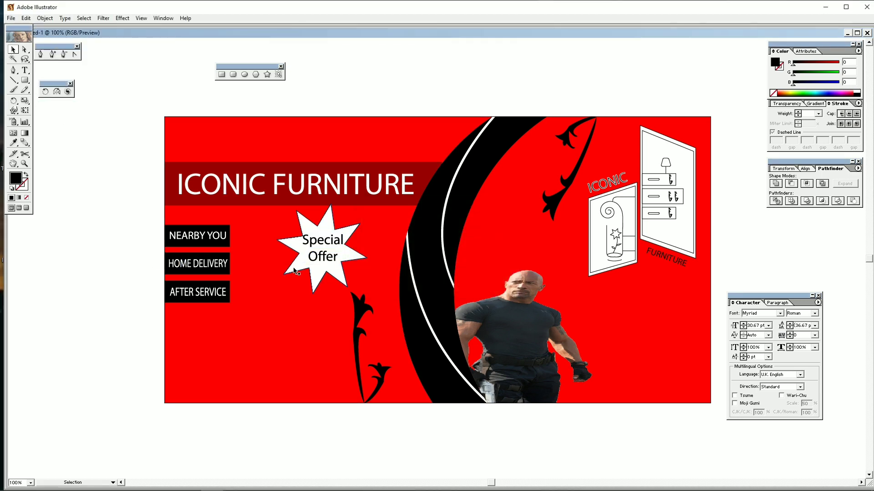
- Draw a vertical and a horizontal line forming an L in the banner's lower-left corner, below AFTER SERVICE
{"action": "left_click", "coordinate": [14, 81]}
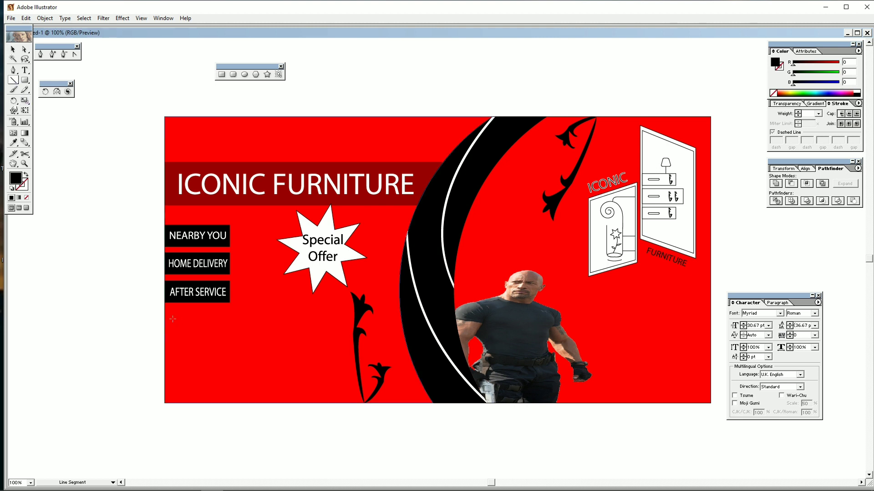
{"action": "left_click_drag", "start_coordinate": [168, 397], "coordinate": [255, 396]}
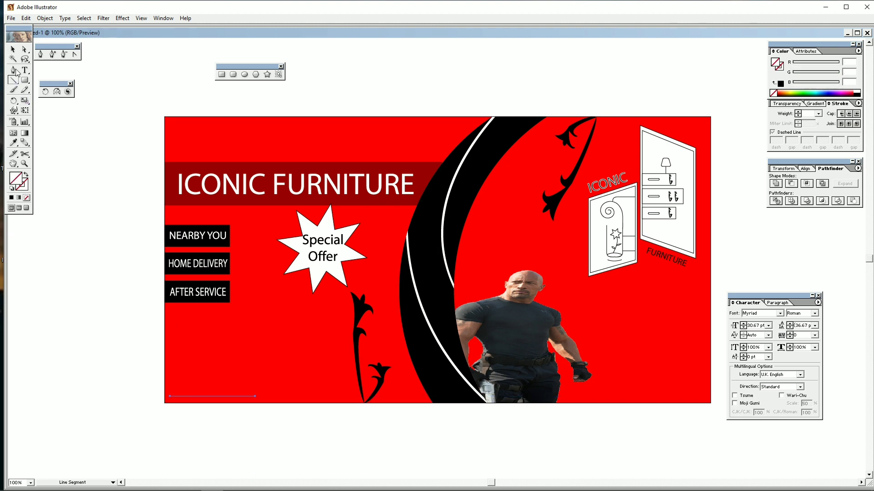
{"action": "left_click", "coordinate": [13, 50]}
- Give both lines of the L shape no fill and a 2 pt black dashed stroke with 6 pt dashes
{"action": "left_click", "coordinate": [170, 368], "text": "shift"}
{"action": "left_click", "coordinate": [11, 198]}
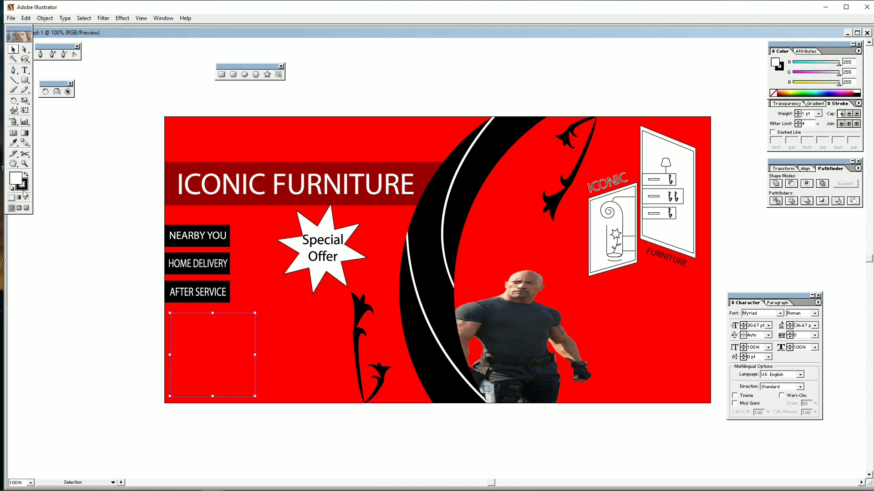
{"action": "left_click", "coordinate": [26, 189]}
{"action": "left_click", "coordinate": [798, 112]}
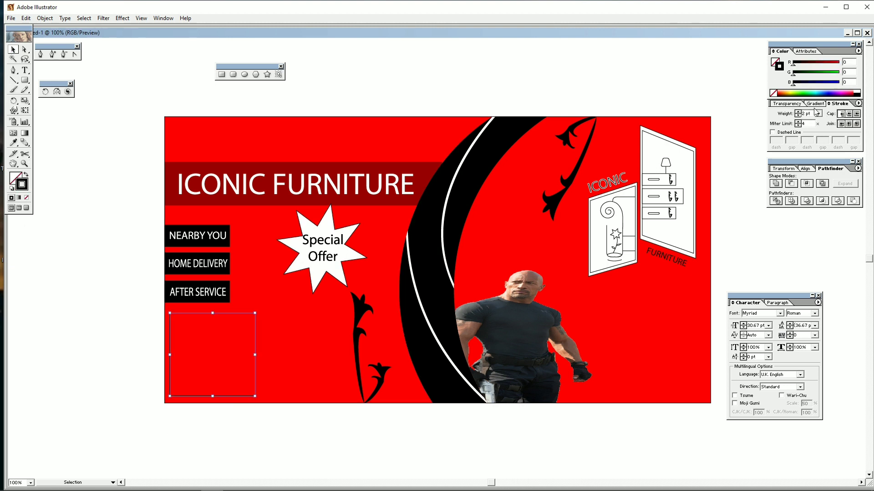
{"action": "left_click", "coordinate": [772, 132]}
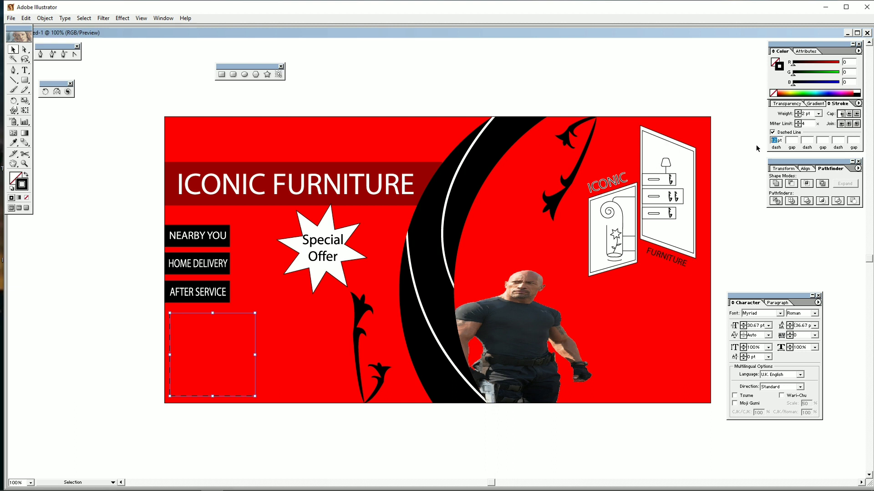
{"action": "type", "text": "6"}
{"action": "left_click", "coordinate": [116, 172]}
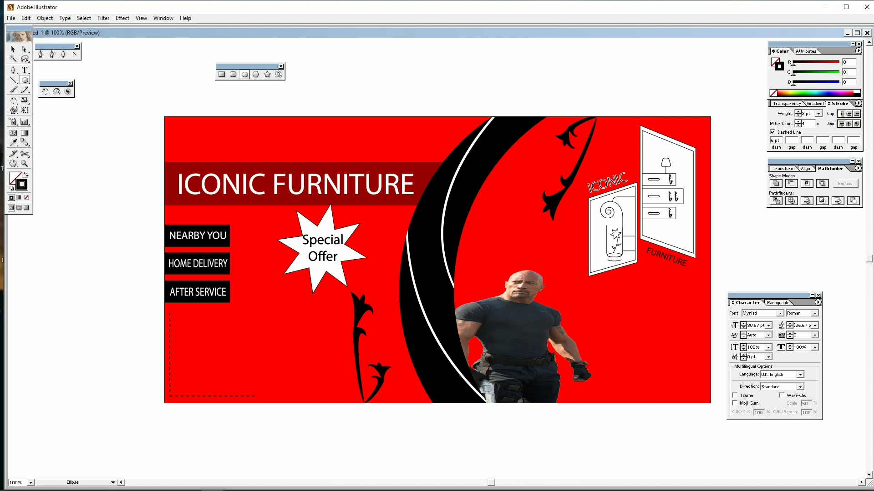
- Draw a large circle on the empty canvas left of the banner and make its 2 pt black stroke solid
{"action": "key", "text": "h"}
{"action": "left_click_drag", "start_coordinate": [122, 317], "coordinate": [459, 317]}
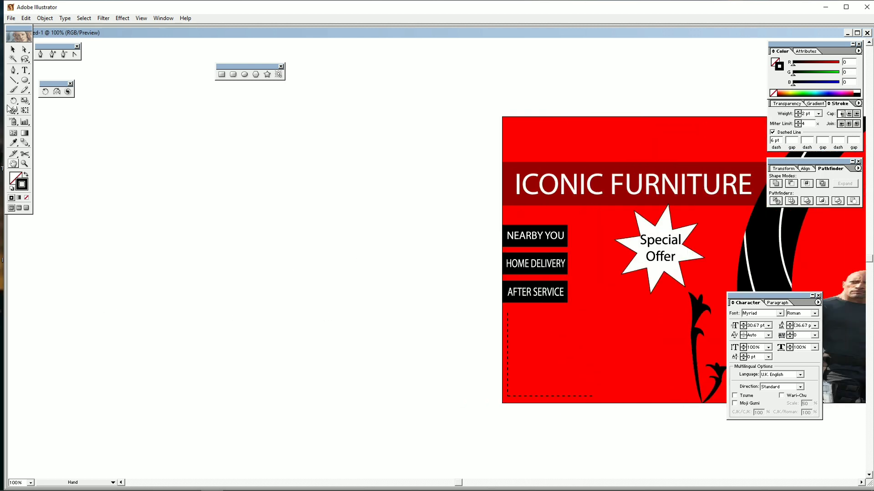
{"action": "left_click", "coordinate": [25, 80]}
{"action": "left_click_drag", "start_coordinate": [237, 264], "coordinate": [336, 335]}
{"action": "left_click", "coordinate": [12, 49]}
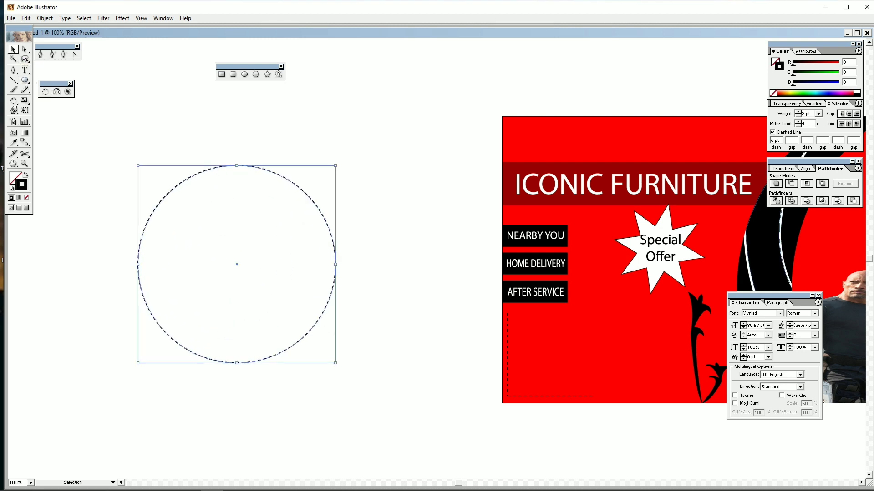
{"action": "left_click", "coordinate": [772, 133]}
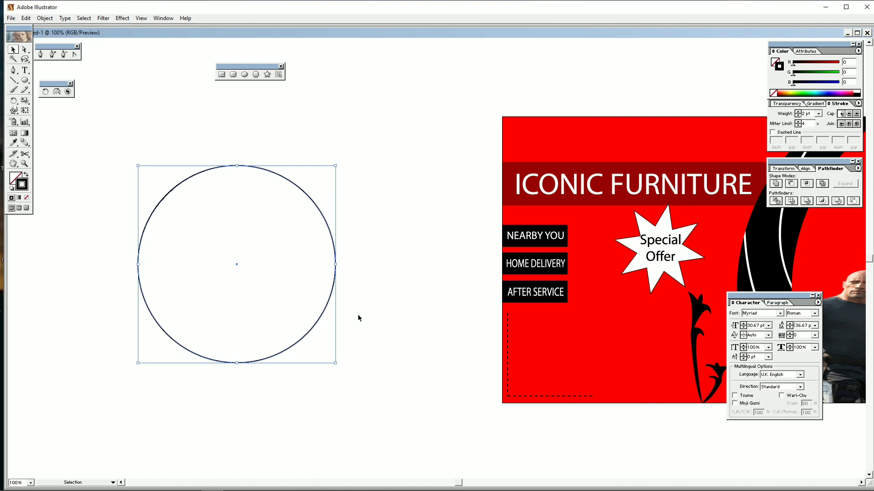
- Add a smaller concentric circle inside the large circle and give the outer circle a solid blue fill (RGB 0, 0, 255) without stroke
{"action": "left_click_drag", "start_coordinate": [336, 363], "coordinate": [299, 318]}
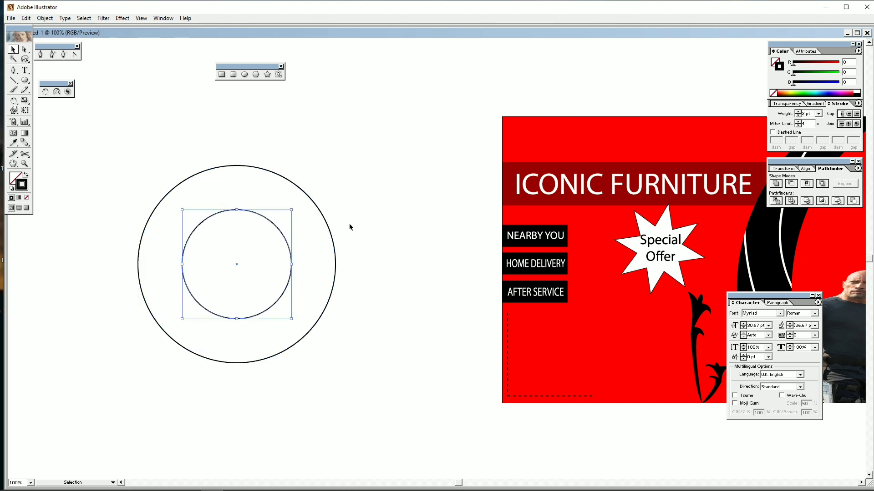
{"action": "left_click", "coordinate": [325, 221]}
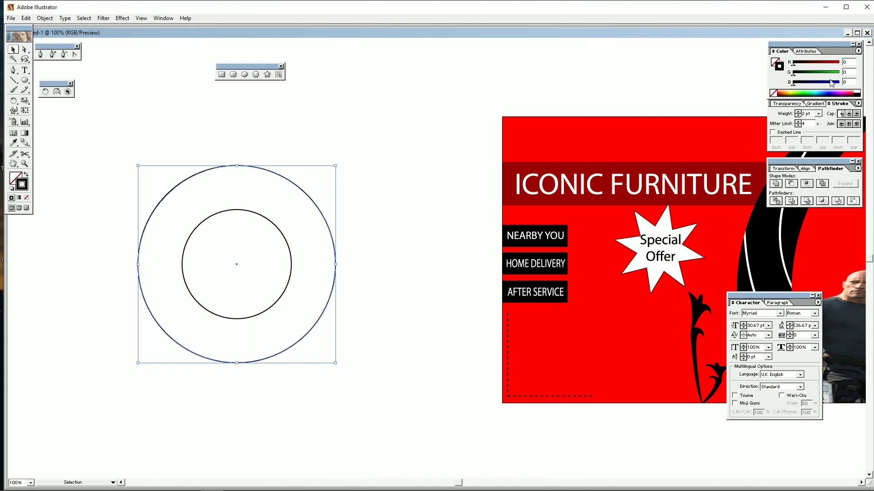
{"action": "left_click_drag", "start_coordinate": [831, 83], "coordinate": [839, 83]}
- Draw a horizontal line from the circles' centre past the outer edge, with no fill and a 15 pt black stroke
{"action": "mouse_move", "coordinate": [203, 125]}
{"action": "left_mouse_down"}
{"action": "mouse_move", "coordinate": [255, 257]}
{"action": "mouse_move", "coordinate": [377, 264]}
{"action": "left_mouse_up"}
{"action": "left_click", "coordinate": [13, 80]}
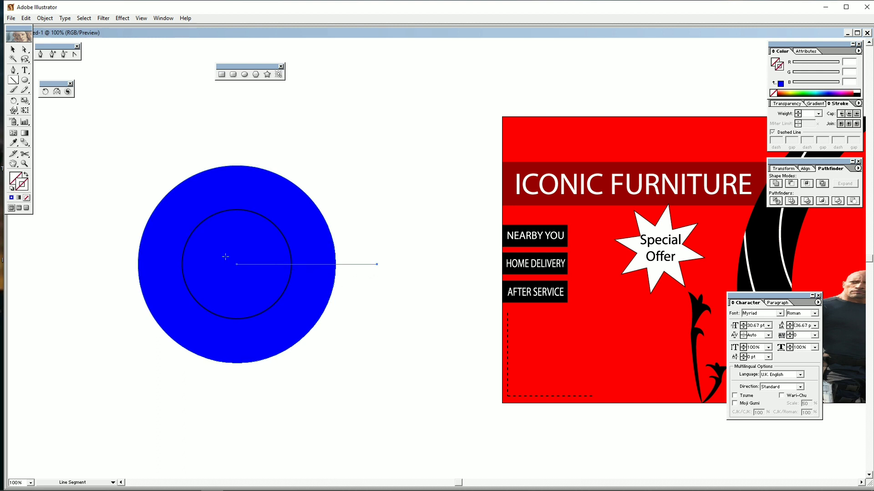
{"action": "left_click", "coordinate": [12, 188]}
{"action": "left_click", "coordinate": [26, 197]}
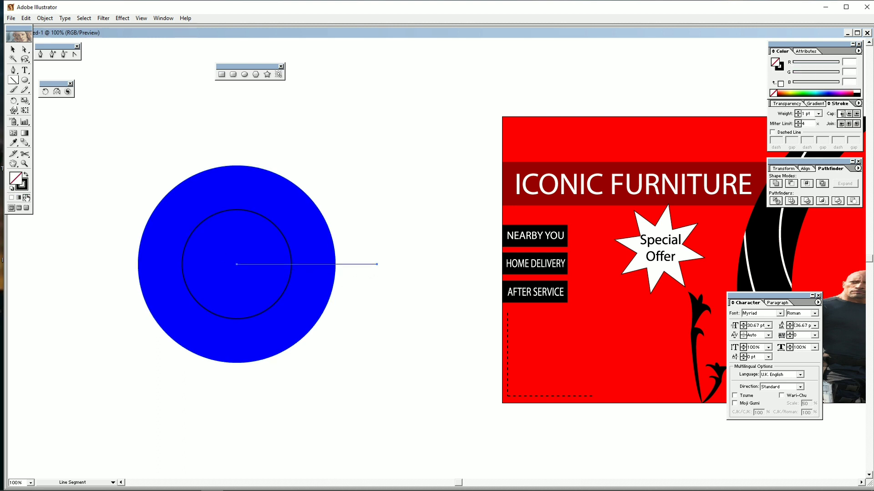
{"action": "left_click", "coordinate": [15, 50]}
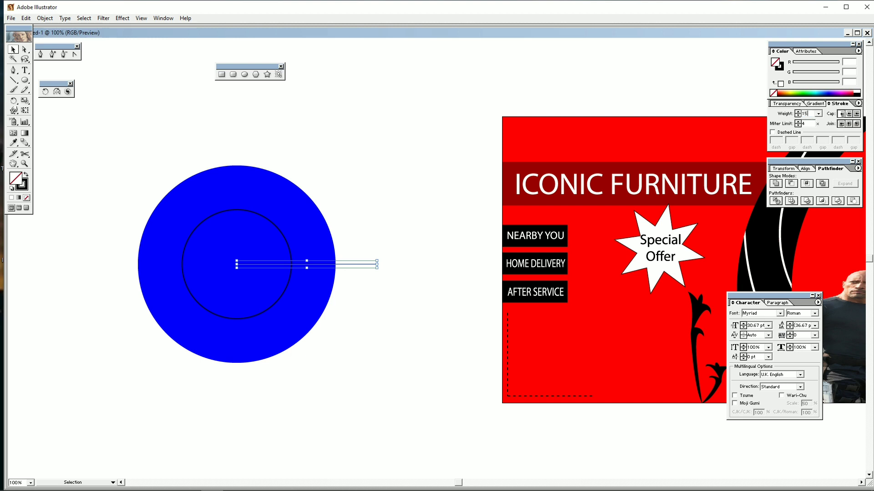
{"action": "key", "text": "Return"}
- Copy the line by rotation around the circles' centre and repeat it to form eight evenly spaced spokes
{"action": "key", "text": "r"}
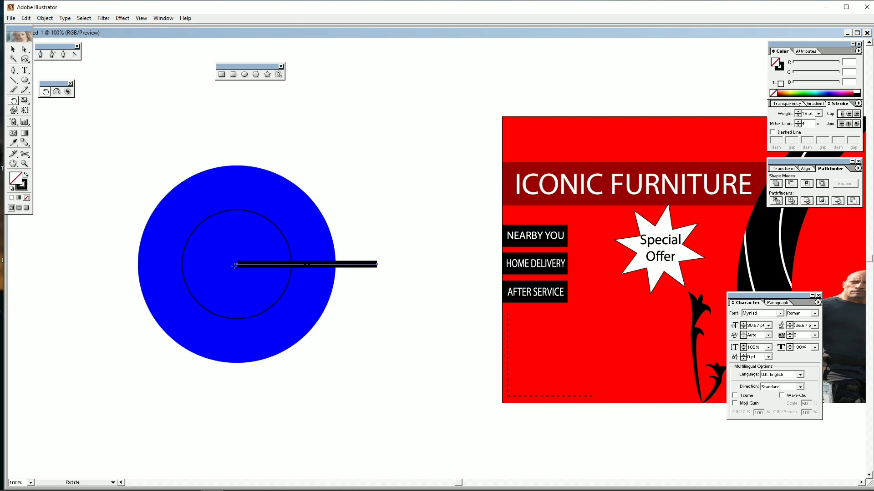
{"action": "left_click", "coordinate": [237, 264], "text": "alt"}
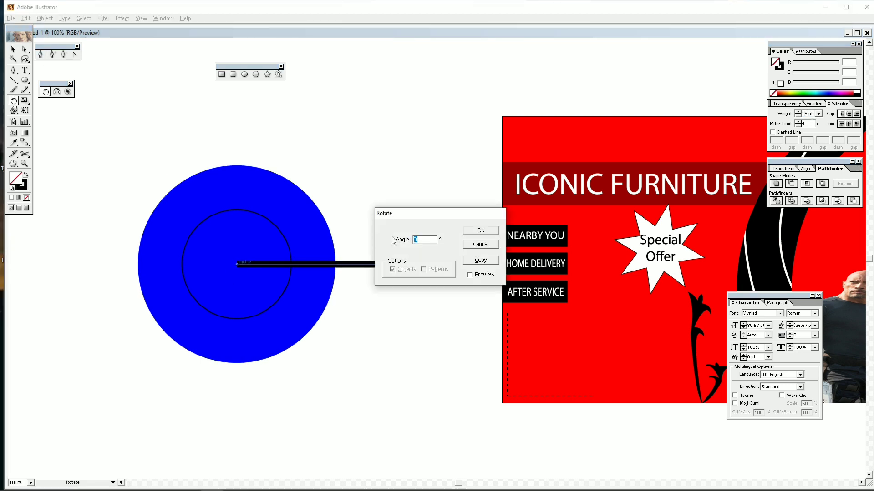
{"action": "left_click", "coordinate": [477, 263]}
{"action": "key", "text": "ctrl+d"}
{"action": "key", "text": "ctrl+d"}
{"action": "key", "text": "ctrl+d"}
{"action": "key", "text": "ctrl+d"}
{"action": "key", "text": "ctrl+d"}
{"action": "key", "text": "ctrl+d"}
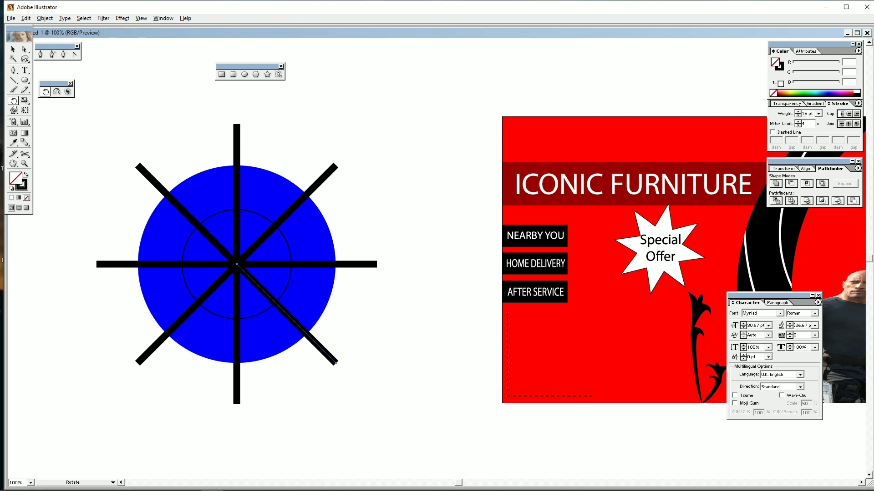
- Try to expand the eight spokes with the Fill and Stroke options
{"action": "key", "text": "v"}
{"action": "left_click", "coordinate": [363, 265], "text": "shift"}
{"action": "left_click", "coordinate": [237, 397], "text": "shift"}
{"action": "left_click", "coordinate": [147, 353], "text": "shift"}
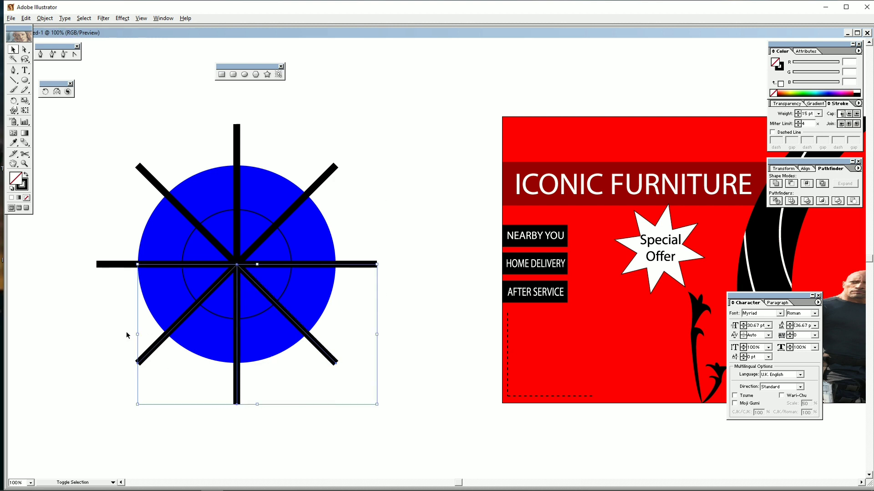
{"action": "left_click", "coordinate": [109, 265], "text": "shift"}
{"action": "left_click", "coordinate": [150, 179], "text": "shift"}
{"action": "left_click", "coordinate": [237, 139], "text": "shift"}
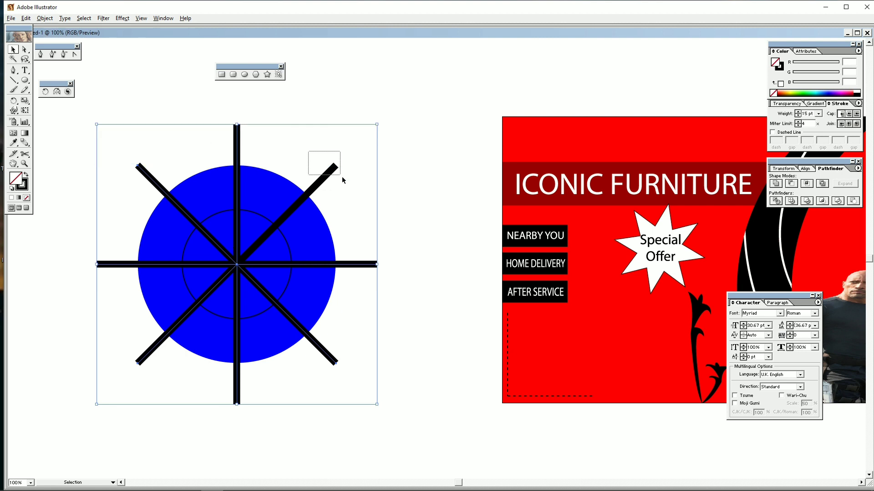
{"action": "left_click", "coordinate": [336, 169], "text": "shift"}
{"action": "left_click", "coordinate": [44, 18]}
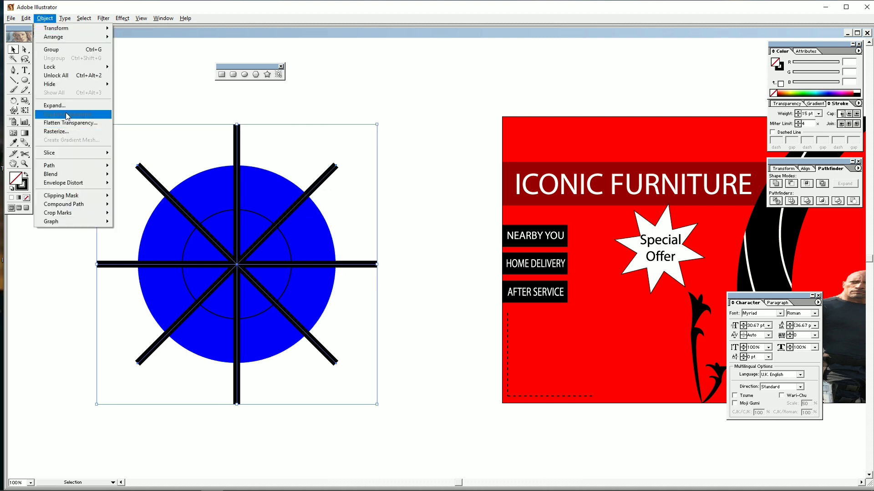
{"action": "left_click", "coordinate": [67, 106]}
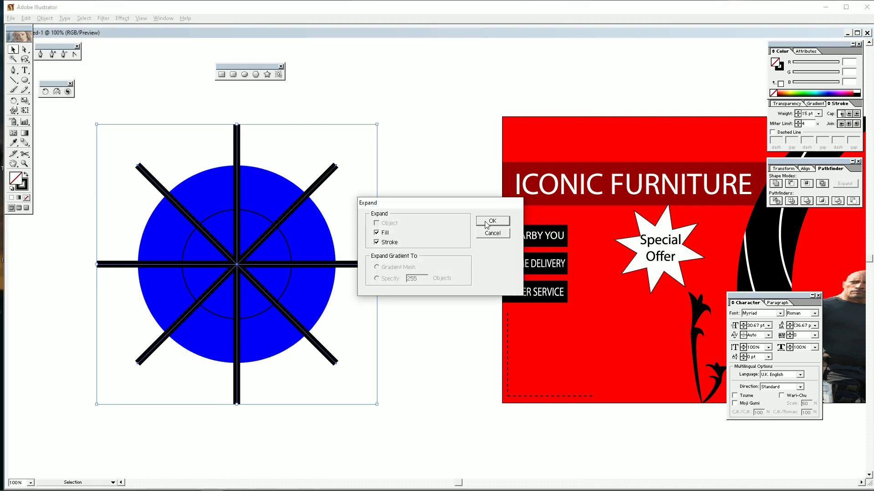
{"action": "left_click", "coordinate": [486, 221]}
- Try dividing the circles and unexpanded spokes with Pathfinder Divide, and undo it
{"action": "right_click", "coordinate": [272, 254]}
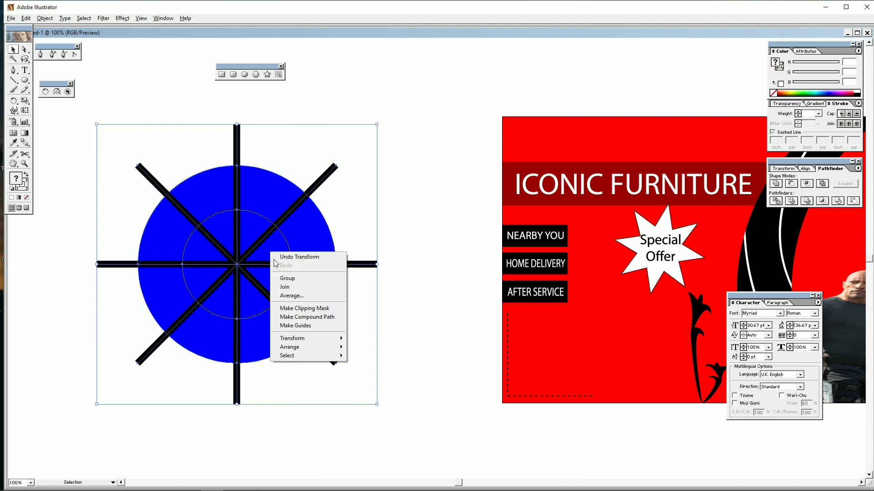
{"action": "left_click", "coordinate": [773, 202]}
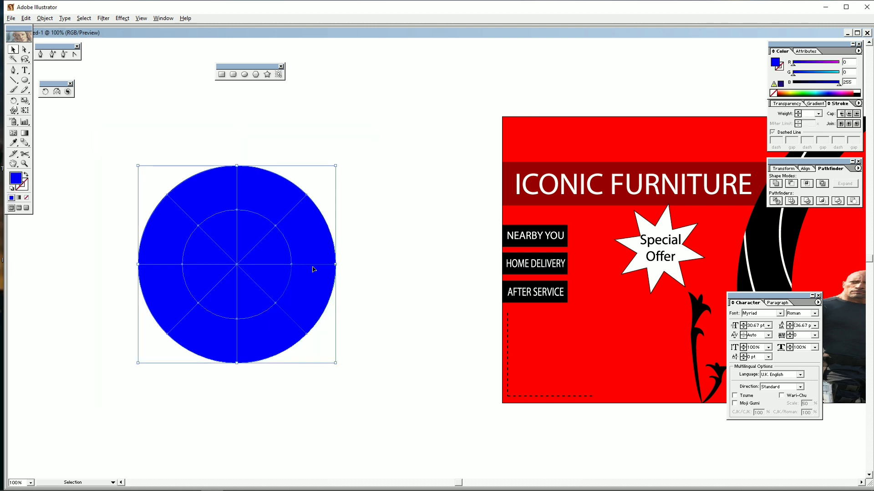
{"action": "key", "text": "ctrl+z"}
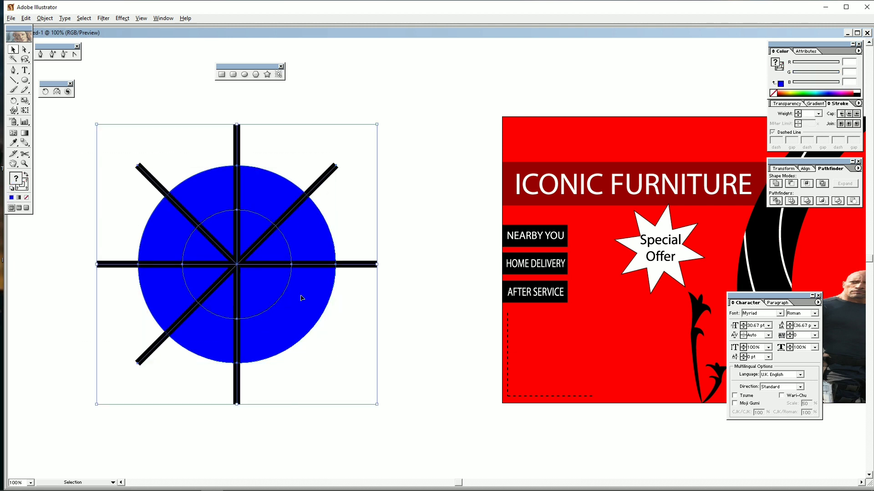
- Select only the eight spokes and expand their fill and stroke into shapes
{"action": "left_click", "coordinate": [411, 254]}
{"action": "left_click_drag", "start_coordinate": [369, 205], "coordinate": [328, 154]}
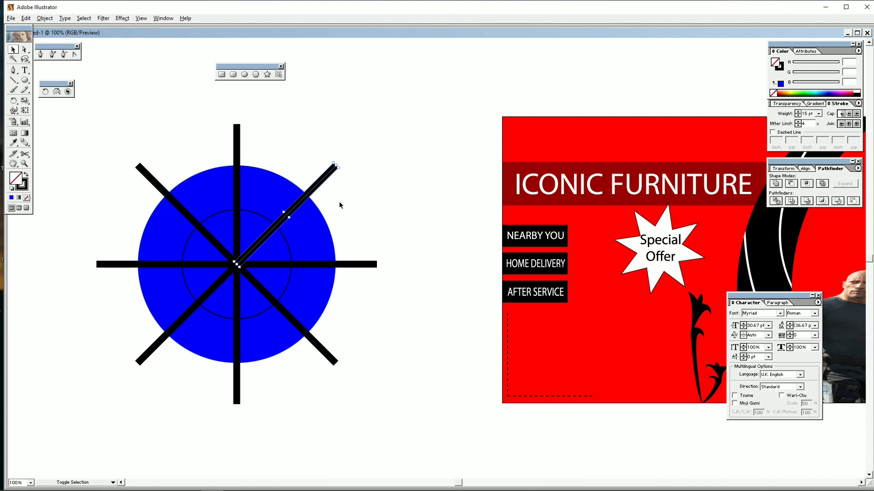
{"action": "left_click_drag", "start_coordinate": [359, 249], "coordinate": [385, 278]}
{"action": "left_click_drag", "start_coordinate": [309, 385], "coordinate": [363, 331]}
{"action": "left_click_drag", "start_coordinate": [260, 396], "coordinate": [211, 382]}
{"action": "left_click_drag", "start_coordinate": [161, 371], "coordinate": [153, 159]}
{"action": "left_click_drag", "start_coordinate": [222, 139], "coordinate": [283, 139]}
{"action": "left_click", "coordinate": [45, 18]}
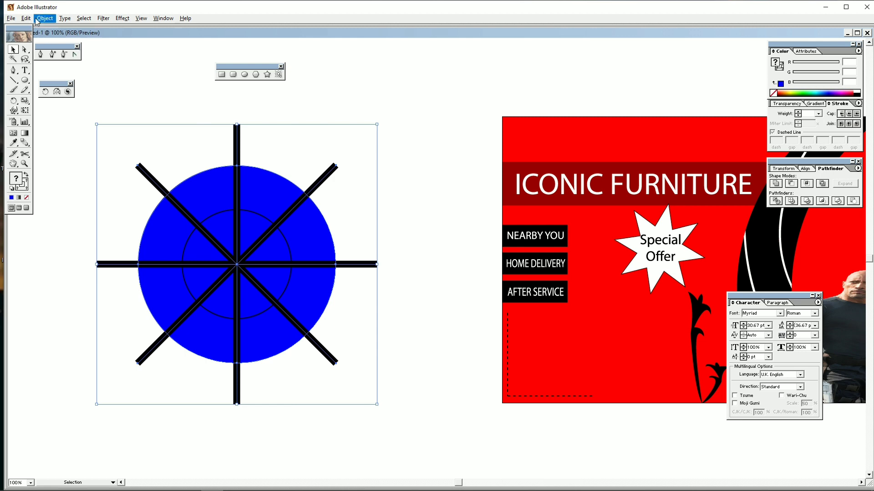
{"action": "left_click", "coordinate": [52, 103]}
{"action": "left_click", "coordinate": [479, 224]}
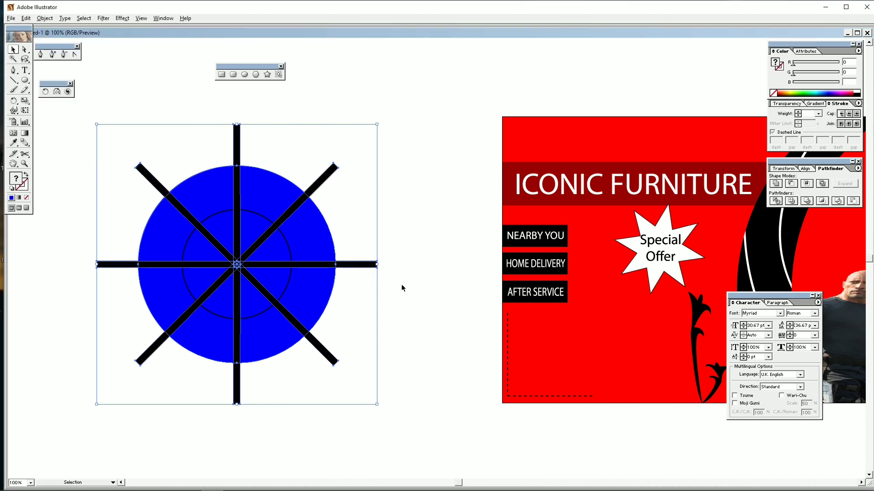
- Divide both circles with the ungrouped spoke shapes using Pathfinder Divide, and ungroup the resulting pieces
{"action": "right_click", "coordinate": [308, 268]}
{"action": "left_click", "coordinate": [332, 297]}
{"action": "left_click_drag", "start_coordinate": [422, 418], "coordinate": [230, 327]}
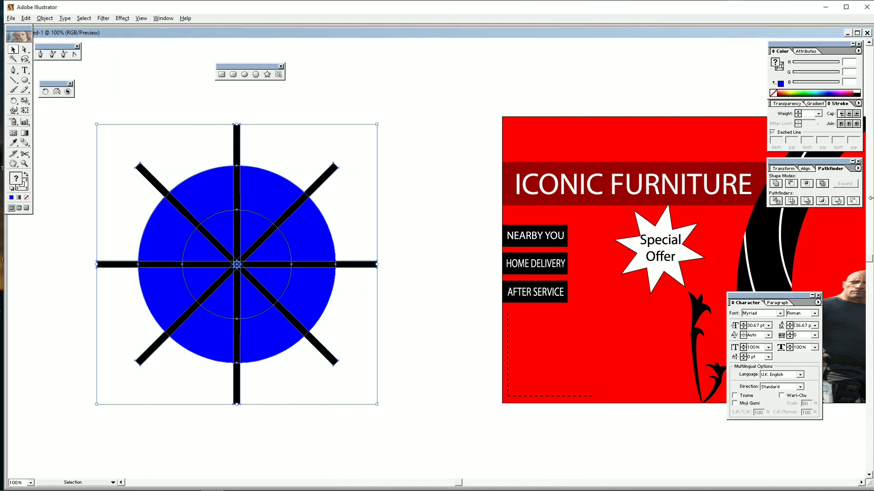
{"action": "right_click", "coordinate": [258, 218]}
{"action": "left_click", "coordinate": [278, 243]}
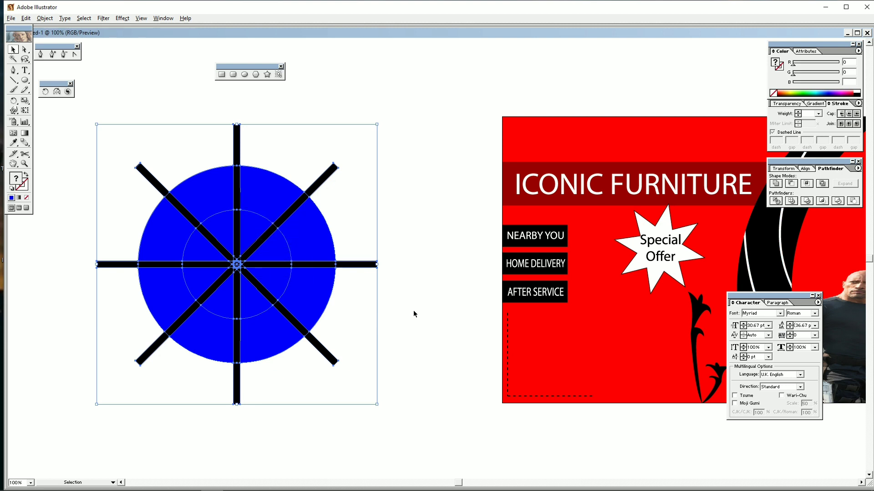
{"action": "left_click", "coordinate": [414, 312]}
{"action": "left_click", "coordinate": [237, 144]}
{"action": "left_click", "coordinate": [84, 19]}
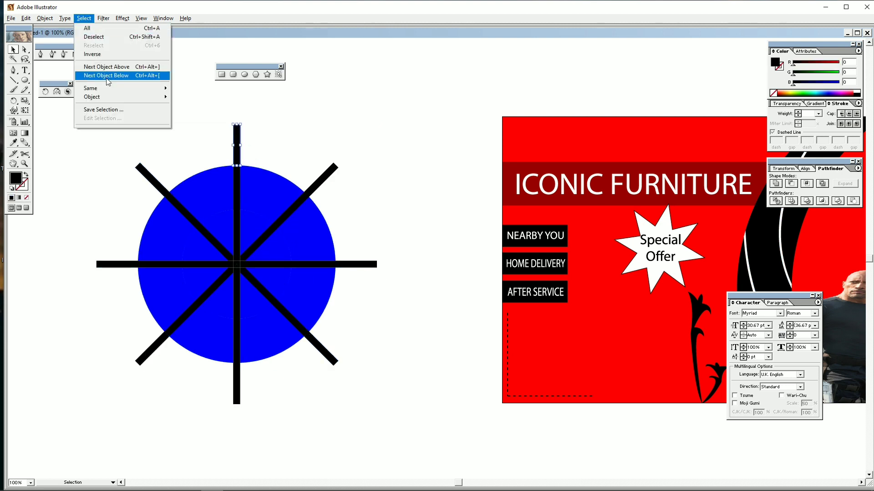
{"action": "mouse_move", "coordinate": [107, 88]}
{"action": "left_click", "coordinate": [194, 105]}
{"action": "left_click", "coordinate": [334, 168], "text": "shift"}
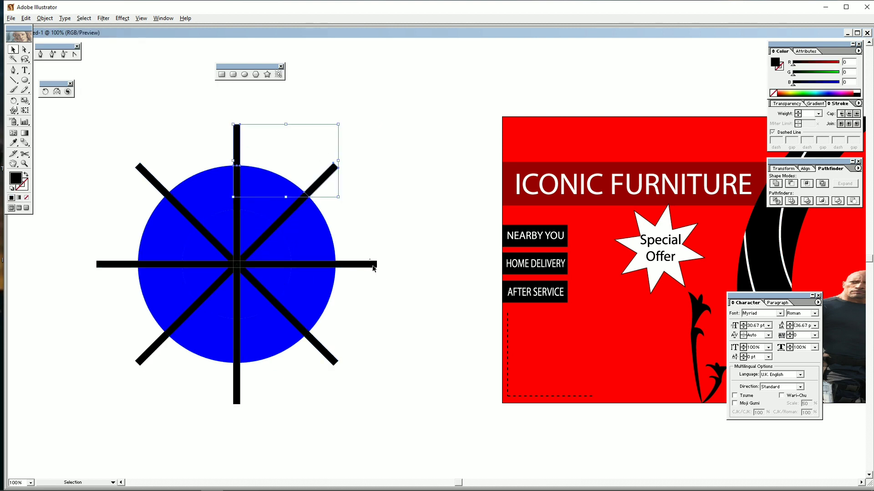
{"action": "left_click", "coordinate": [372, 265], "text": "shift"}
{"action": "left_click", "coordinate": [295, 332]}
{"action": "left_click", "coordinate": [291, 317]}
{"action": "left_click", "coordinate": [272, 292]}
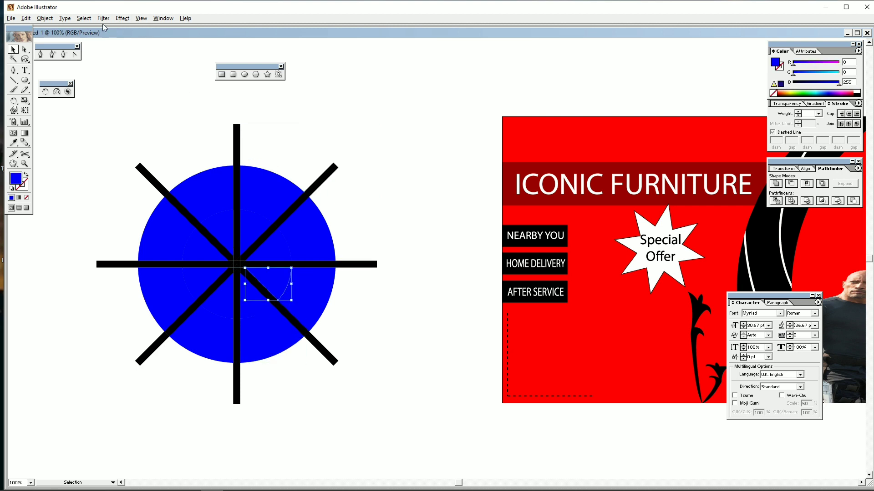
- Select every object sharing the spokes' black fill colour and delete them all
{"action": "left_click", "coordinate": [236, 144]}
{"action": "left_click", "coordinate": [76, 19]}
{"action": "mouse_move", "coordinate": [104, 88]}
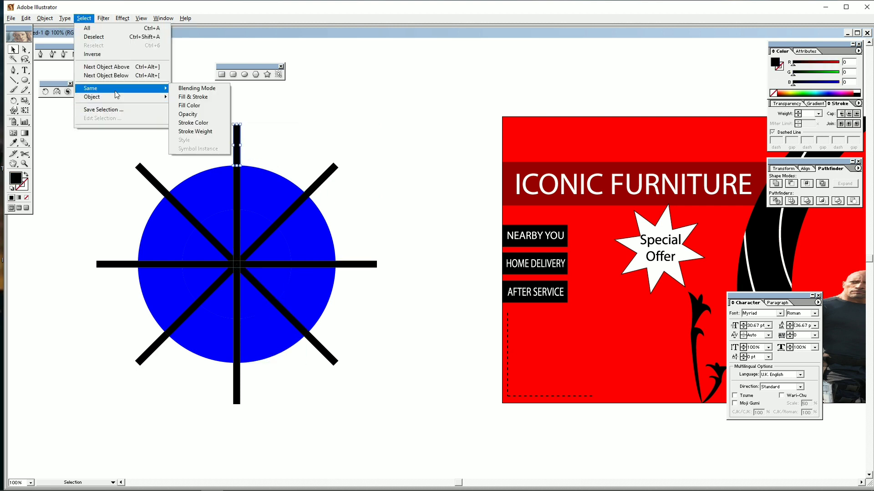
{"action": "left_click", "coordinate": [191, 107]}
{"action": "key", "text": "Delete"}
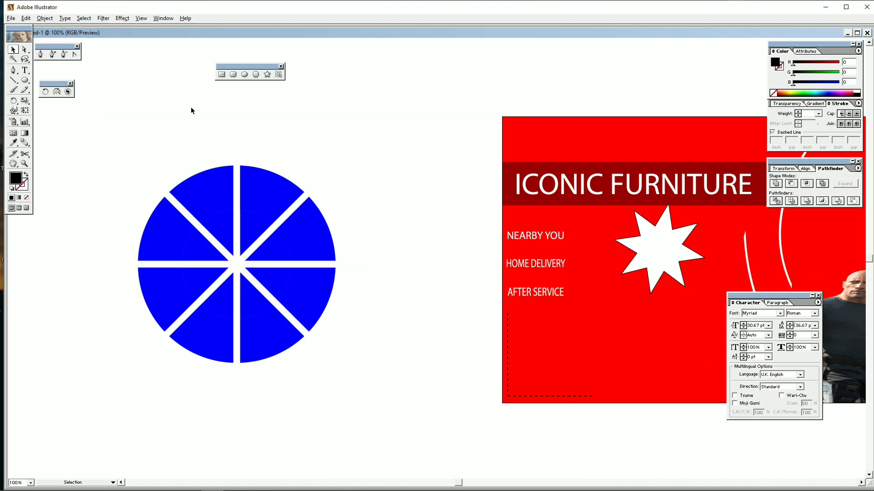
- Delete all the blue wedges lying inside the inner circle
{"action": "left_click", "coordinate": [216, 241], "text": "shift"}
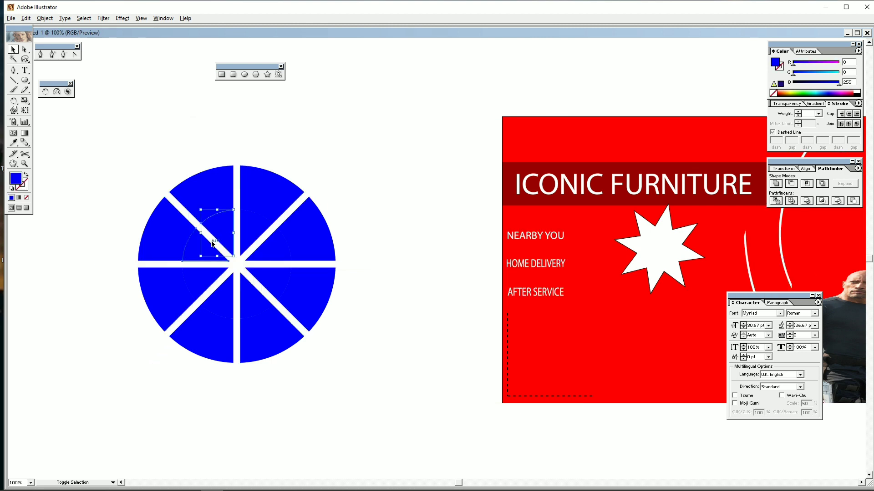
{"action": "left_click_drag", "start_coordinate": [215, 241], "coordinate": [122, 147]}
{"action": "key", "text": "Delete"}
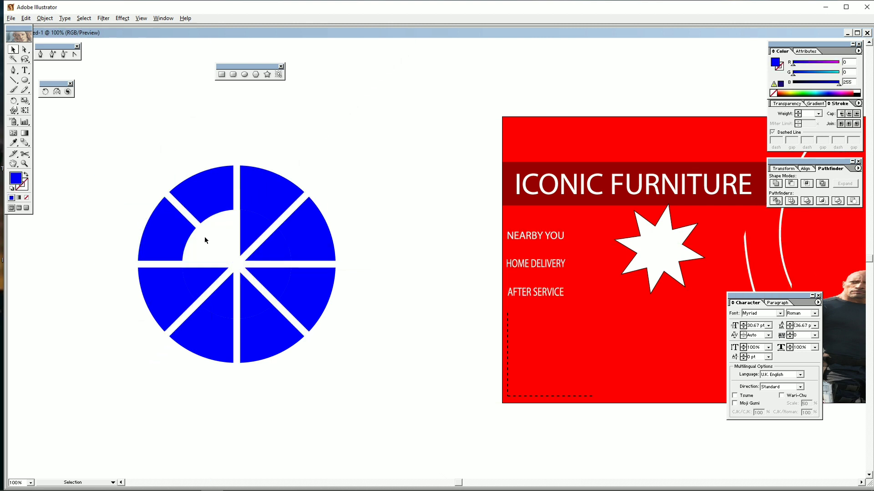
{"action": "left_click_drag", "start_coordinate": [203, 237], "coordinate": [257, 292]}
{"action": "key", "text": "Delete"}
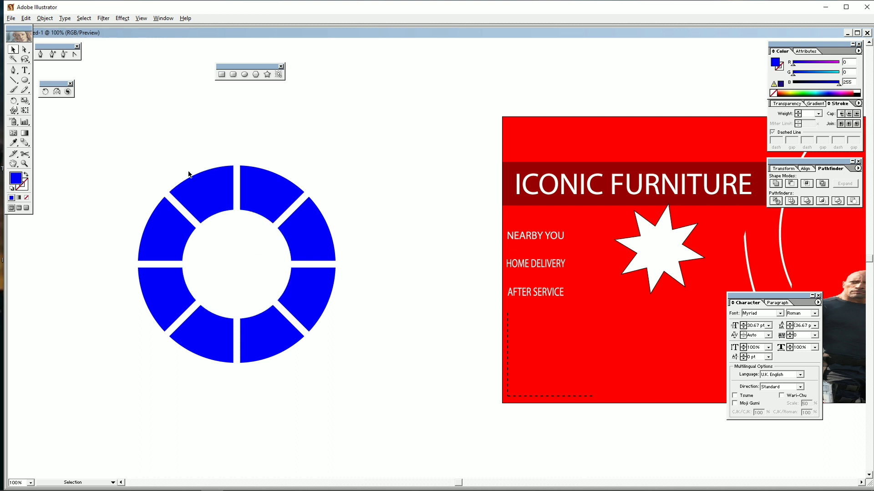
- Try 33% opacity on three adjacent segments in the ring's upper half, and undo it
{"action": "left_click_drag", "start_coordinate": [190, 174], "coordinate": [253, 231]}
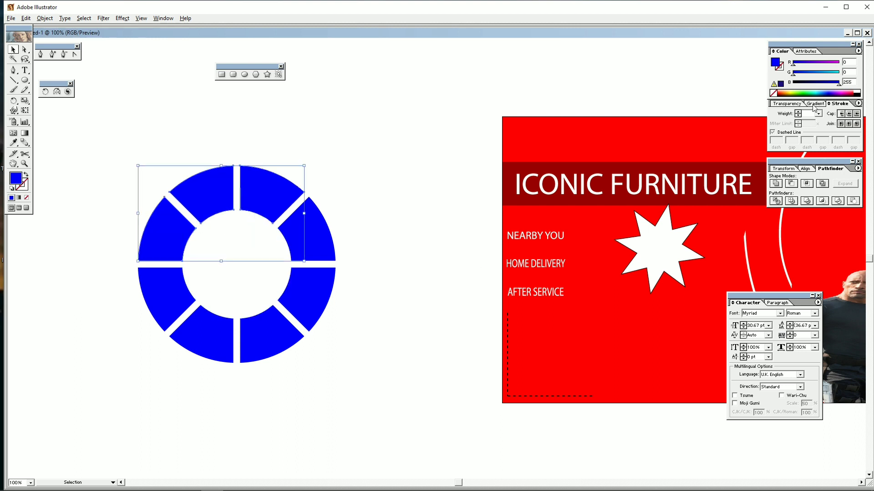
{"action": "left_click", "coordinate": [792, 104]}
{"action": "left_click_drag", "start_coordinate": [837, 124], "coordinate": [819, 122]}
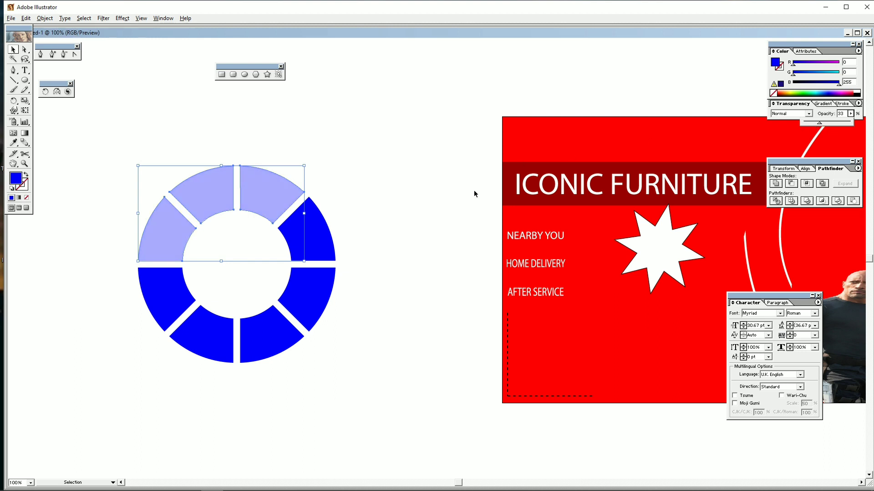
{"action": "key", "text": "ctrl+z"}
{"action": "key", "text": "ctrl+z"}
{"action": "key", "text": "ctrl+z"}
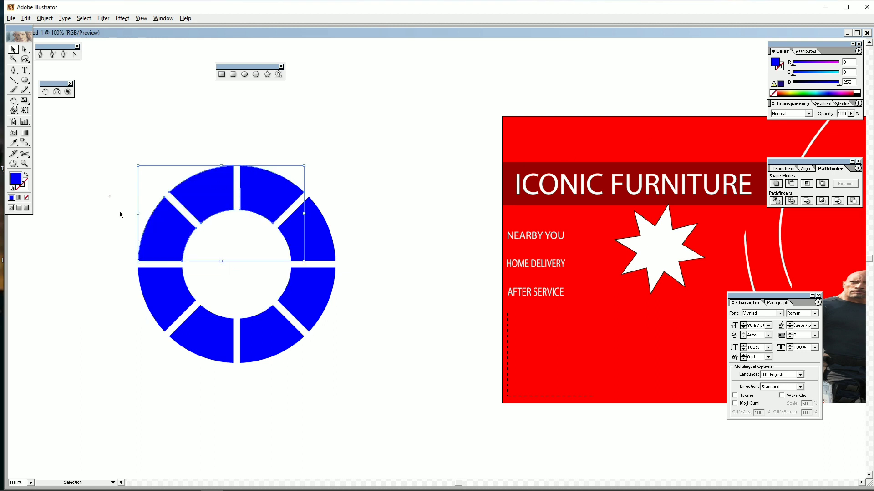
- Set the opacity of the two upper-left ring segments and the adjacent lower-left one to 44%
{"action": "left_click_drag", "start_coordinate": [109, 204], "coordinate": [207, 275]}
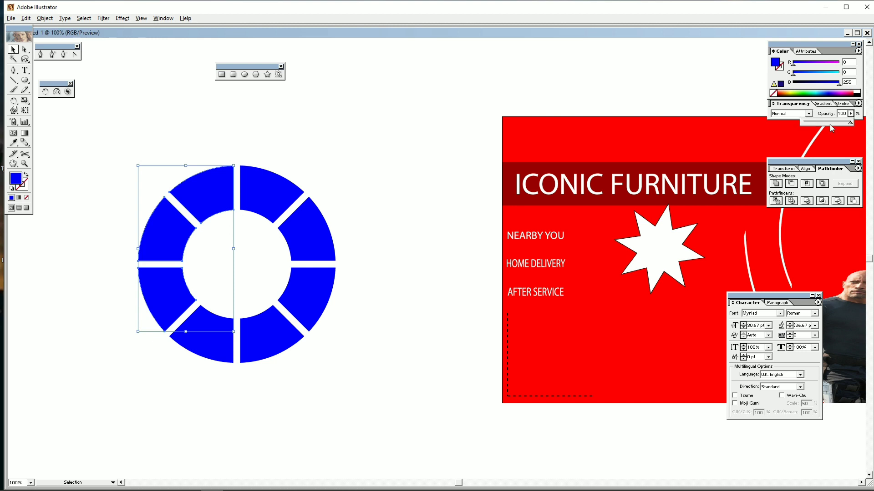
{"action": "left_click_drag", "start_coordinate": [829, 124], "coordinate": [825, 121]}
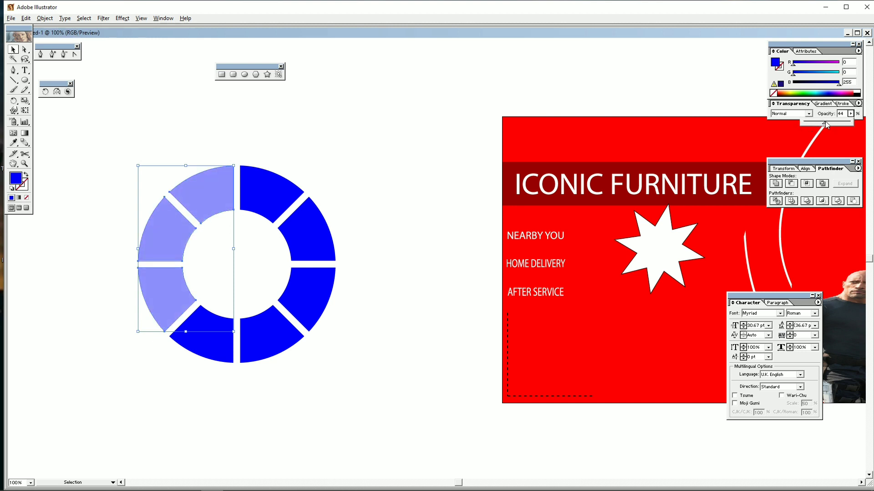
{"action": "left_click", "coordinate": [440, 199]}
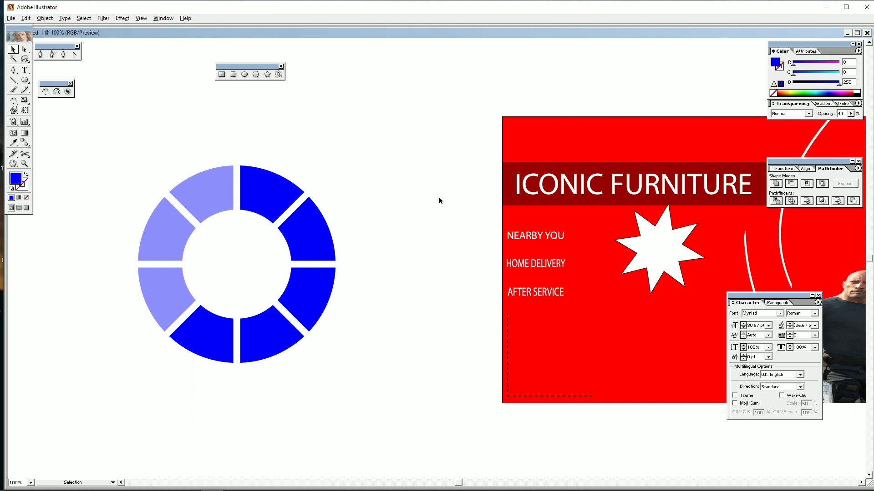
- Move the whole segmented blue ring closer to the banner
{"action": "key", "text": "space"}
{"action": "left_click_drag", "start_coordinate": [409, 269], "coordinate": [575, 302]}
{"action": "left_click_drag", "start_coordinate": [174, 186], "coordinate": [531, 388]}
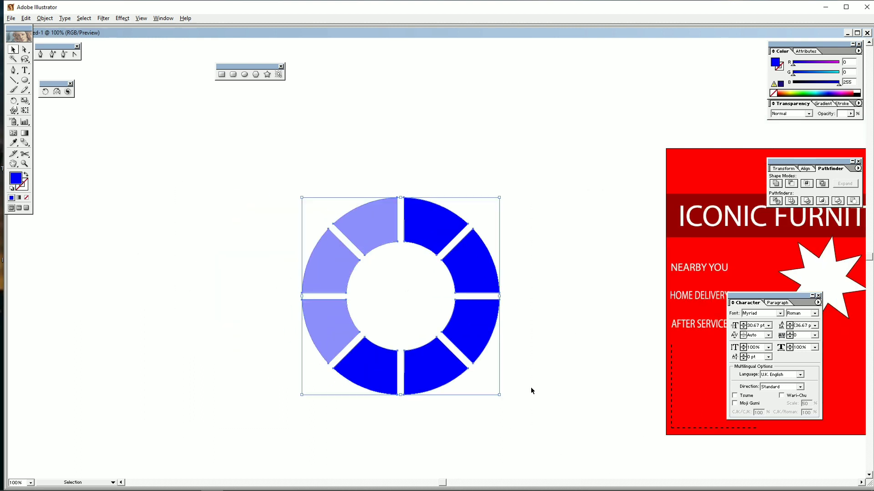
{"action": "left_click_drag", "start_coordinate": [463, 347], "coordinate": [570, 327]}
- Add the text UPTO in the empty area beside the ring and rotate it to read vertically upward
{"action": "left_click", "coordinate": [26, 71]}
{"action": "left_click", "coordinate": [108, 196]}
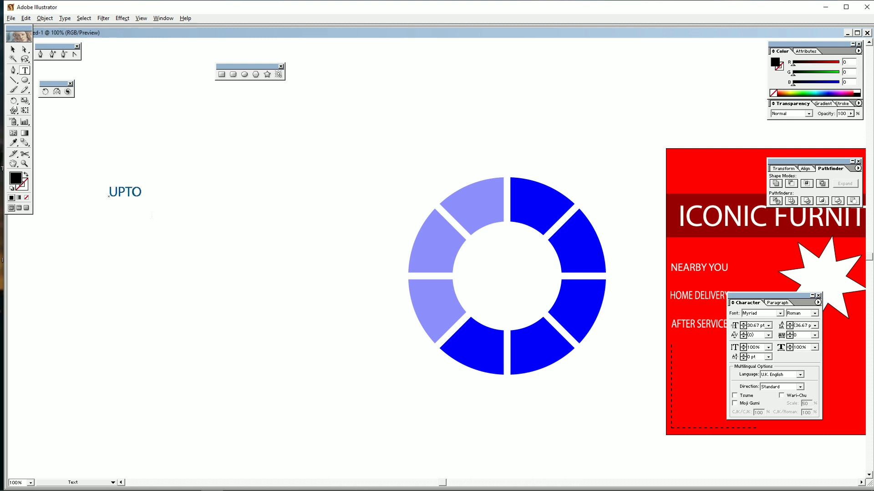
{"action": "left_click", "coordinate": [13, 50]}
{"action": "key", "text": "e"}
{"action": "left_click_drag", "start_coordinate": [115, 162], "coordinate": [74, 194]}
- Add the text 50%, place it right beside the vertical UPTO, and stretch it to match UPTO's height
{"action": "left_click", "coordinate": [25, 70]}
{"action": "left_click", "coordinate": [213, 198]}
{"action": "left_click", "coordinate": [13, 49]}
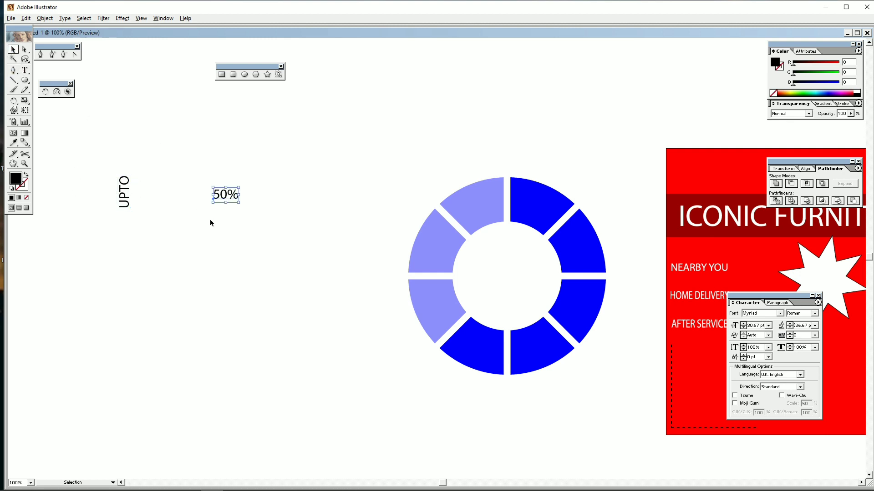
{"action": "left_click_drag", "start_coordinate": [226, 202], "coordinate": [146, 217]}
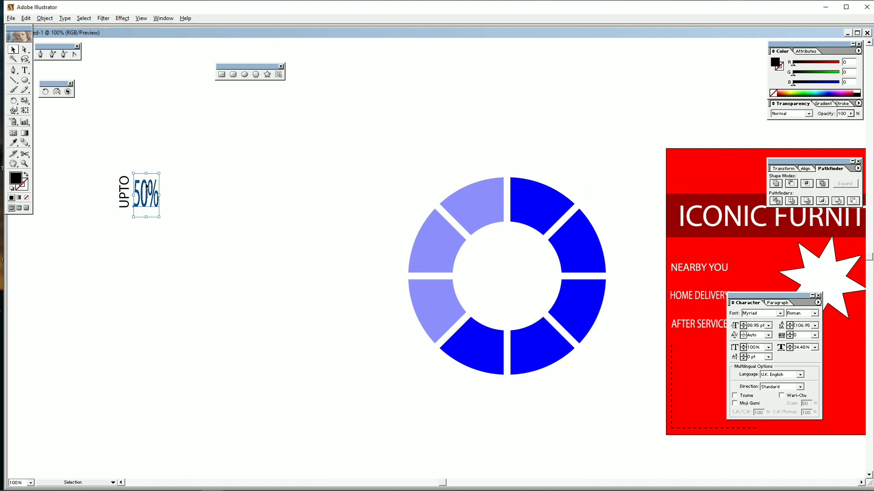
{"action": "left_click_drag", "start_coordinate": [146, 173], "coordinate": [174, 225]}
{"action": "left_click", "coordinate": [194, 234]}
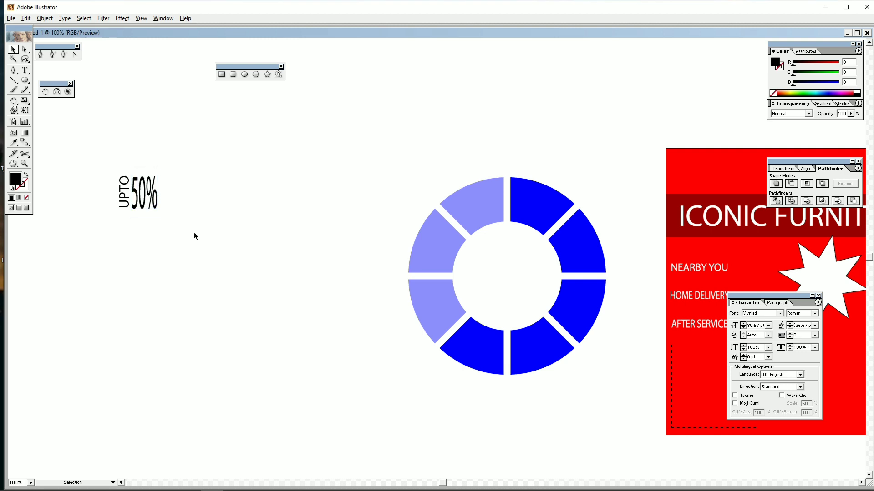
- Give the UPTO and 50% texts a white fill without stroke and expand them with Object and Fill enabled
{"action": "left_click_drag", "start_coordinate": [195, 233], "coordinate": [98, 160]}
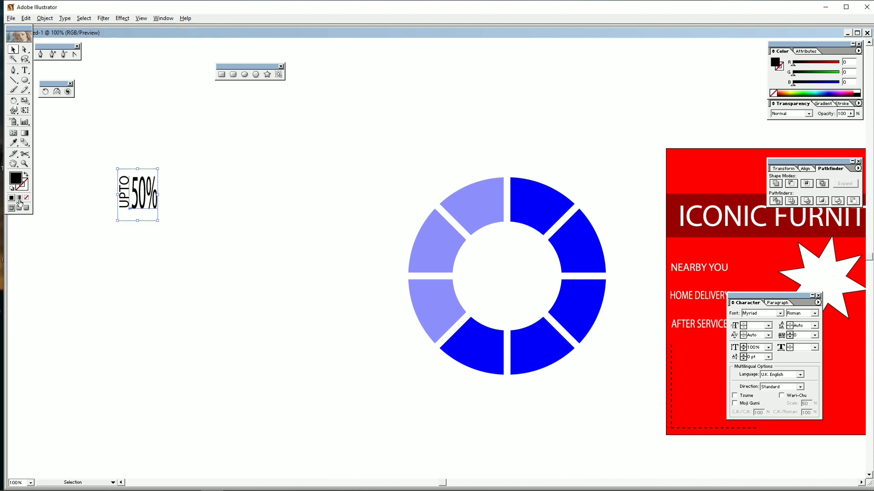
{"action": "left_click", "coordinate": [12, 189]}
{"action": "left_click", "coordinate": [25, 188]}
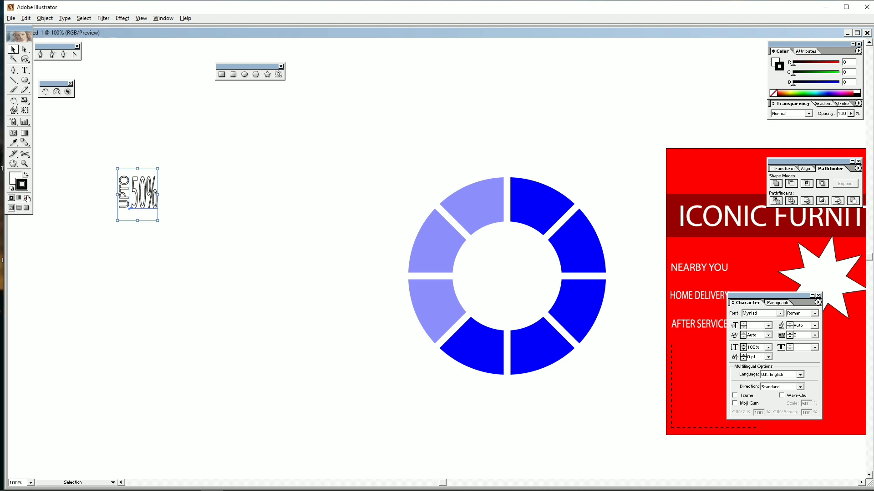
{"action": "left_click", "coordinate": [26, 197]}
{"action": "left_click", "coordinate": [49, 20]}
{"action": "left_click", "coordinate": [55, 105]}
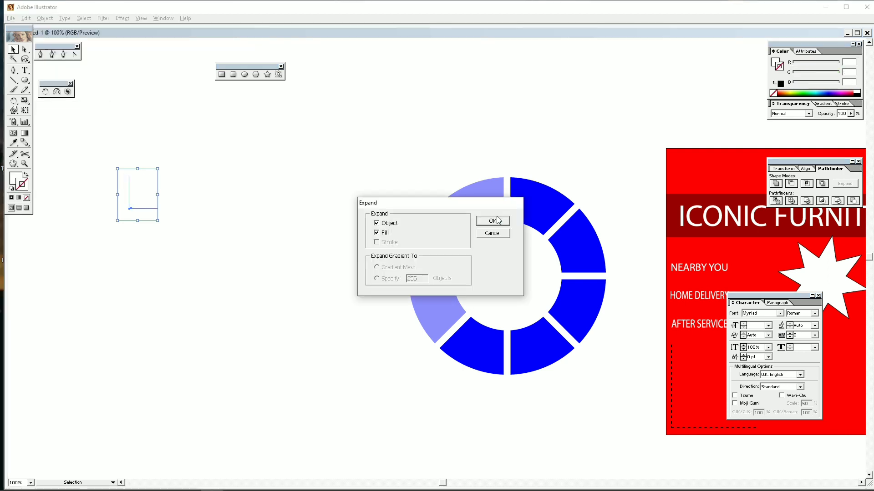
{"action": "left_click", "coordinate": [498, 220]}
- Try placing the white UPTO 50% lettering in the banner's dashed lower-left corner and shrinking the segmented ring
{"action": "left_click_drag", "start_coordinate": [146, 187], "coordinate": [698, 359]}
{"action": "left_click", "coordinate": [581, 404]}
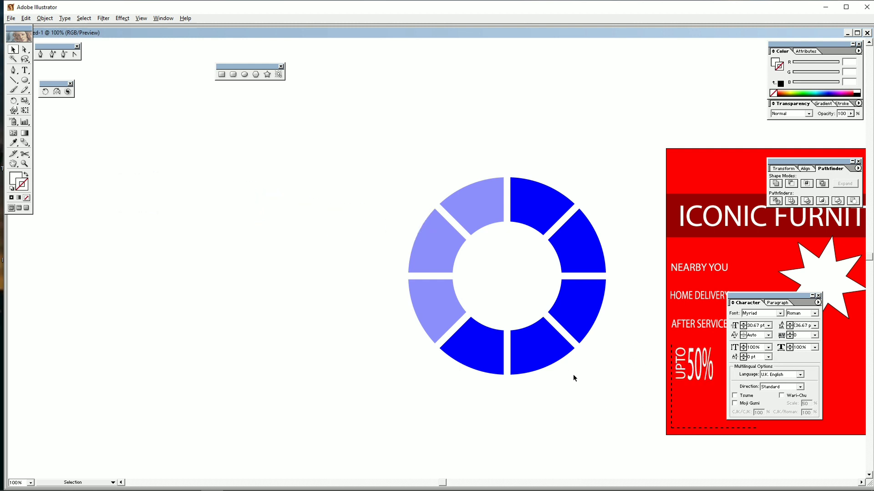
{"action": "left_click", "coordinate": [562, 346]}
{"action": "left_click_drag", "start_coordinate": [605, 374], "coordinate": [566, 336]}
{"action": "mouse_move", "coordinate": [560, 316]}
{"action": "left_mouse_down"}
{"action": "mouse_move", "coordinate": [682, 372]}
{"action": "mouse_move", "coordinate": [573, 360]}
{"action": "mouse_move", "coordinate": [560, 323]}
{"action": "left_mouse_up"}
{"action": "left_click_drag", "start_coordinate": [546, 311], "coordinate": [805, 416]}
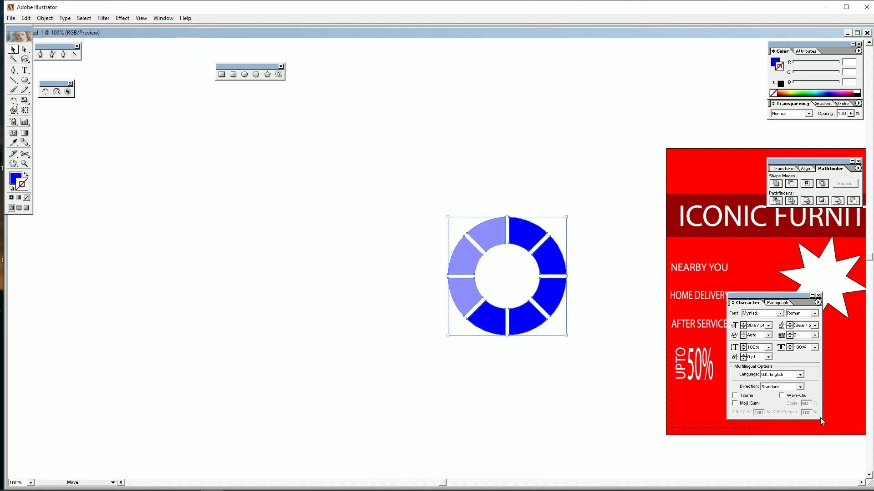
- Examine the whole banner, checking the service labels, the title bar and the star
{"action": "key", "text": "ctrl+0"}
{"action": "key", "text": "ctrl+minus"}
{"action": "key", "text": "ctrl+minus"}
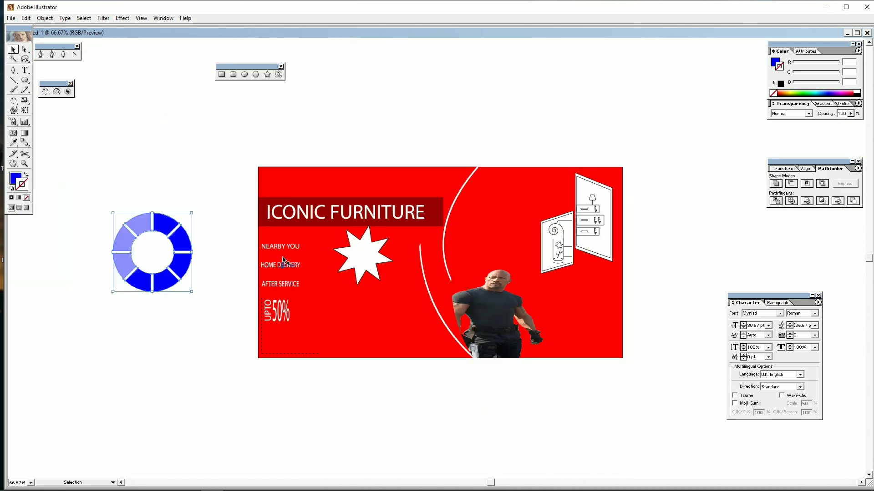
{"action": "left_click", "coordinate": [291, 244]}
{"action": "left_click", "coordinate": [291, 239]}
{"action": "left_click", "coordinate": [287, 263]}
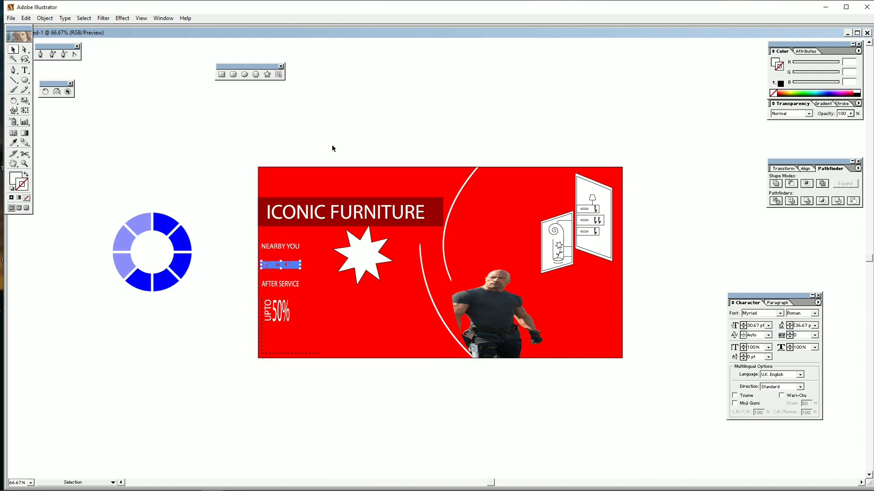
{"action": "left_click_drag", "start_coordinate": [318, 296], "coordinate": [397, 122]}
{"action": "left_click", "coordinate": [367, 233]}
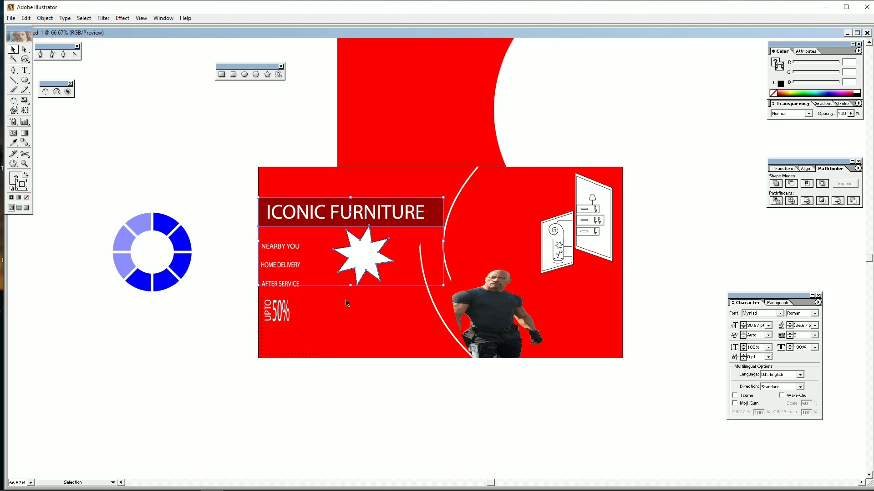
- Undo the edits back to the unrotated black UPTO text
{"action": "key", "text": "ctrl+z"}
{"action": "key", "text": "ctrl+z"}
{"action": "key", "text": "ctrl+z"}
{"action": "key", "text": "ctrl+z"}
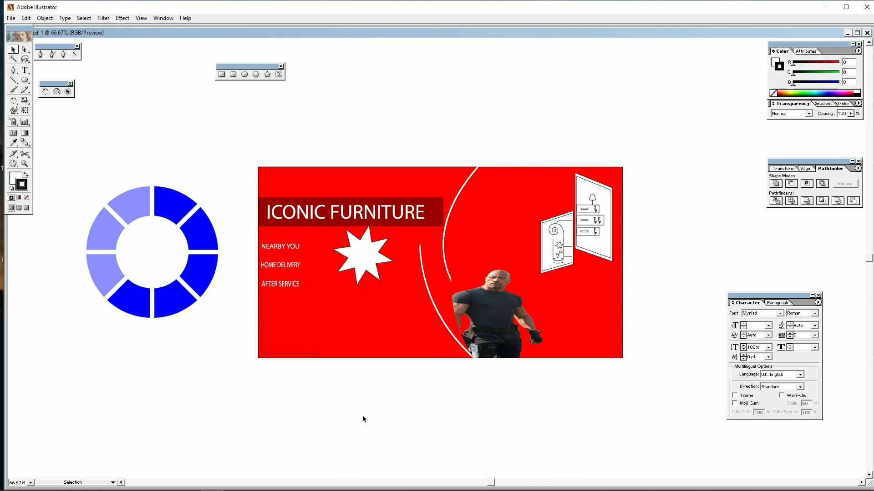
{"action": "key", "text": "ctrl+z"}
{"action": "key", "text": "ctrl+z"}
{"action": "key", "text": "ctrl+z"}
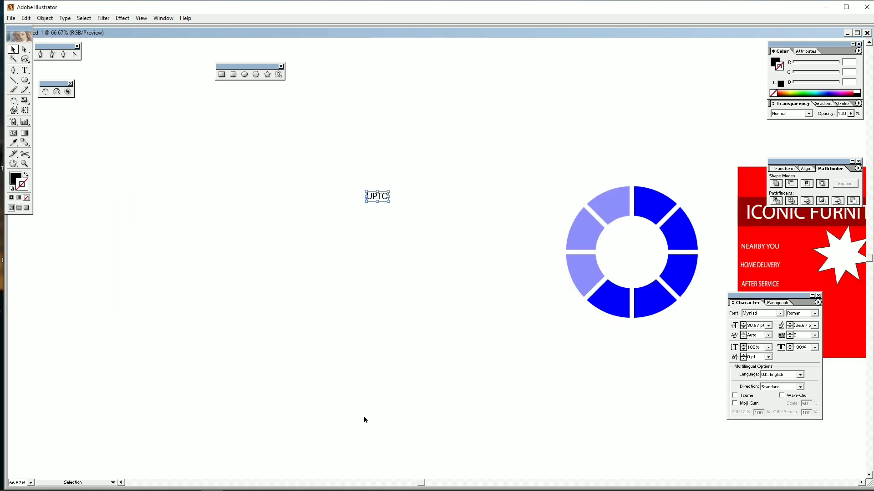
- Redo the text edits up to the expanded white UPTO 50% lettering
{"action": "left_click_drag", "start_coordinate": [319, 151], "coordinate": [683, 350]}
{"action": "key", "text": "ctrl+z"}
{"action": "key", "text": "ctrl+shift+z"}
{"action": "key", "text": "ctrl+shift+z"}
{"action": "key", "text": "ctrl+shift+z"}
{"action": "key", "text": "ctrl+shift+z"}
{"action": "key", "text": "ctrl+shift+z"}
{"action": "key", "text": "ctrl+shift+z"}
{"action": "key", "text": "ctrl+shift+z"}
{"action": "key", "text": "ctrl+shift+z"}
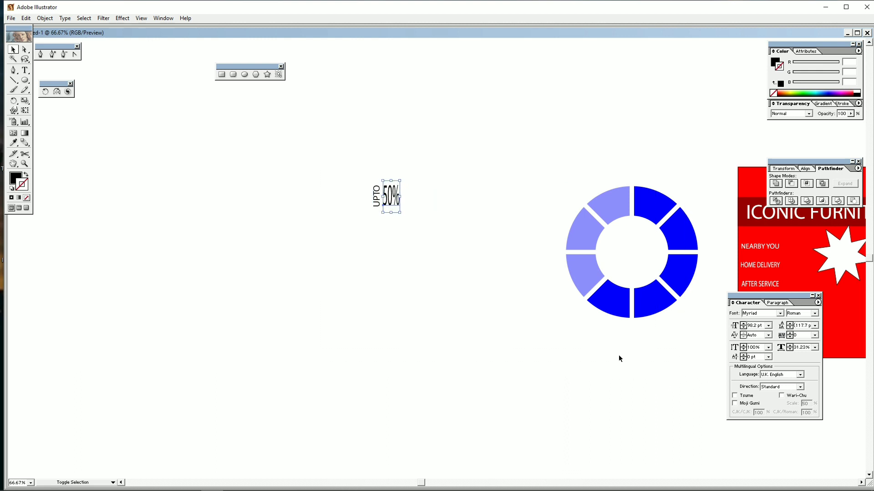
{"action": "key", "text": "ctrl+z"}
{"action": "key", "text": "ctrl+z"}
{"action": "key", "text": "ctrl+z"}
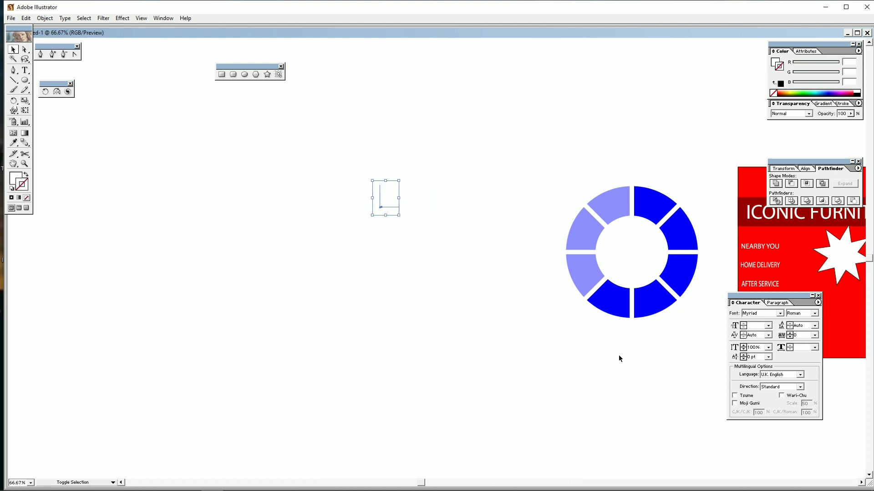
{"action": "key", "text": "ctrl+shift+z"}
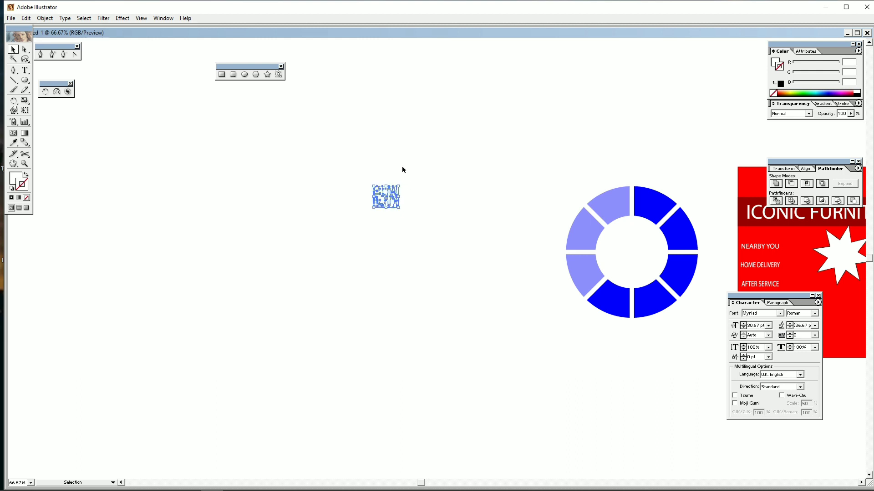
- Move the UPTO 50% lettering beside the ring and copy both into the Untitled art 2 document
{"action": "left_click_drag", "start_coordinate": [382, 192], "coordinate": [532, 286]}
{"action": "left_click_drag", "start_coordinate": [678, 368], "coordinate": [511, 124]}
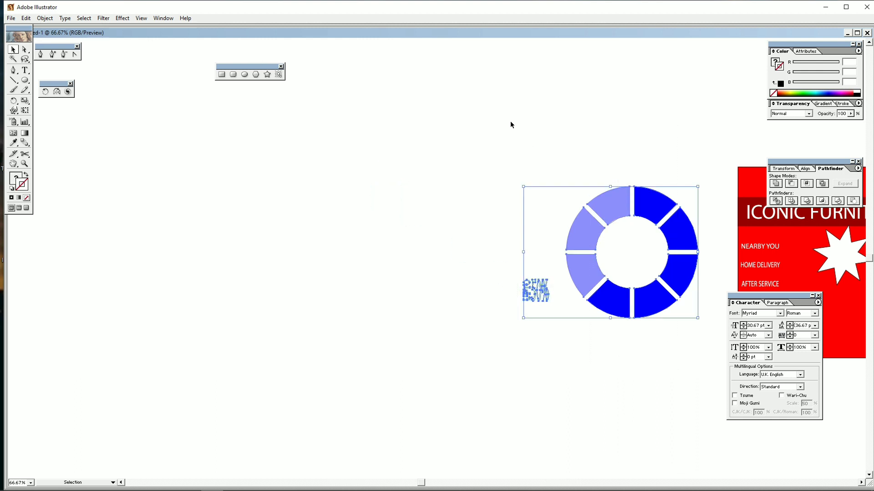
{"action": "left_click", "coordinate": [847, 33]}
{"action": "key", "text": "ctrl+v"}
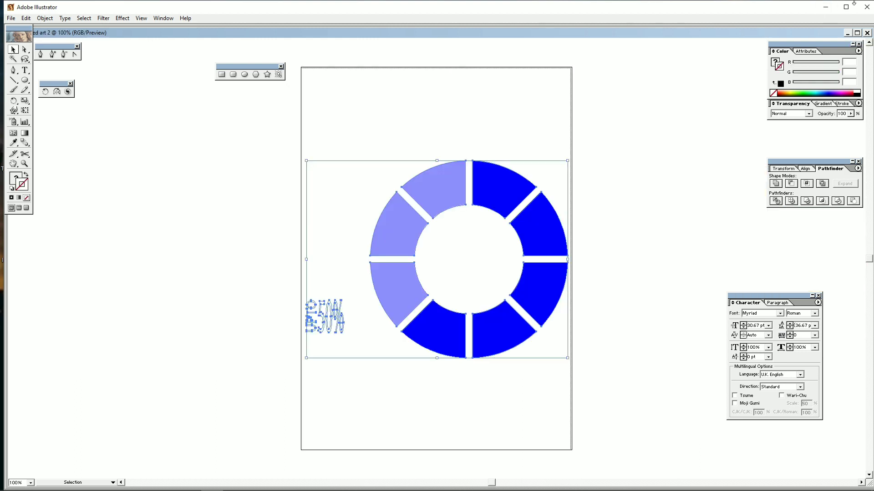
- Return to the banner document and undo its edits back to before the black objects were deleted
{"action": "left_click", "coordinate": [847, 33]}
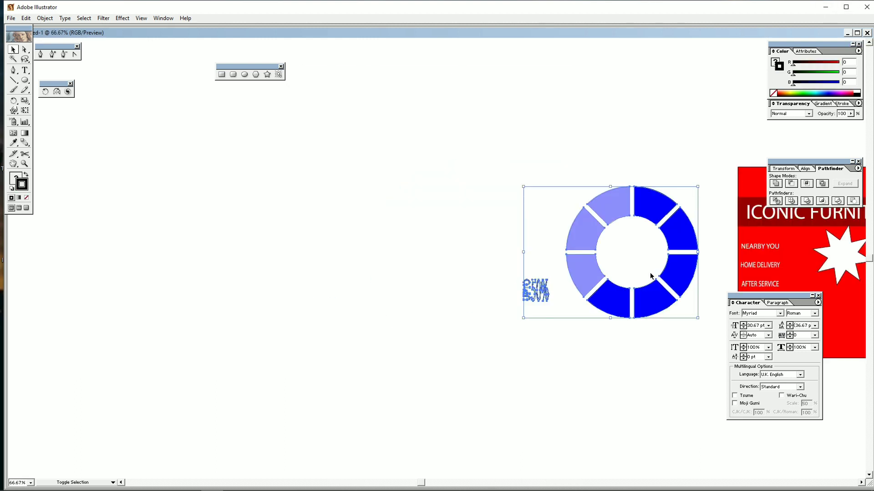
{"action": "key", "text": "ctrl+z"}
{"action": "key", "text": "ctrl+z"}
{"action": "key", "text": "ctrl+z"}
{"action": "key", "text": "ctrl+z"}
{"action": "key", "text": "ctrl+0"}
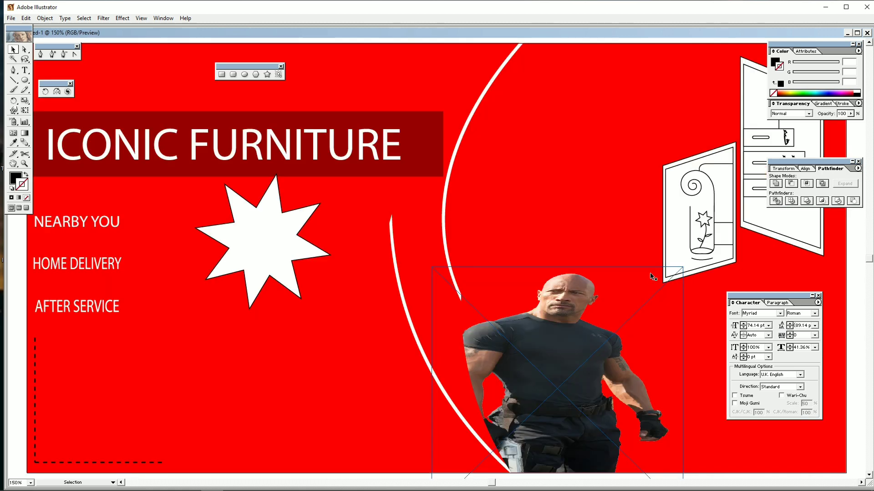
{"action": "key", "text": "ctrl+minus"}
{"action": "key", "text": "ctrl+minus"}
{"action": "key", "text": "ctrl+minus"}
{"action": "key", "text": "ctrl+z"}
{"action": "key", "text": "ctrl+z"}
{"action": "key", "text": "ctrl+z"}
{"action": "key", "text": "ctrl+z"}
{"action": "key", "text": "ctrl+z"}
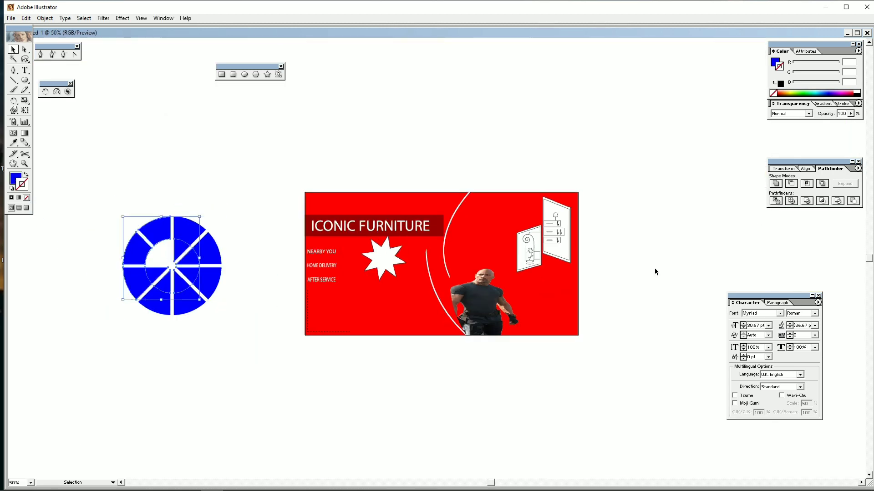
{"action": "key", "text": "ctrl+z"}
{"action": "key", "text": "ctrl+z"}
{"action": "key", "text": "ctrl+z"}
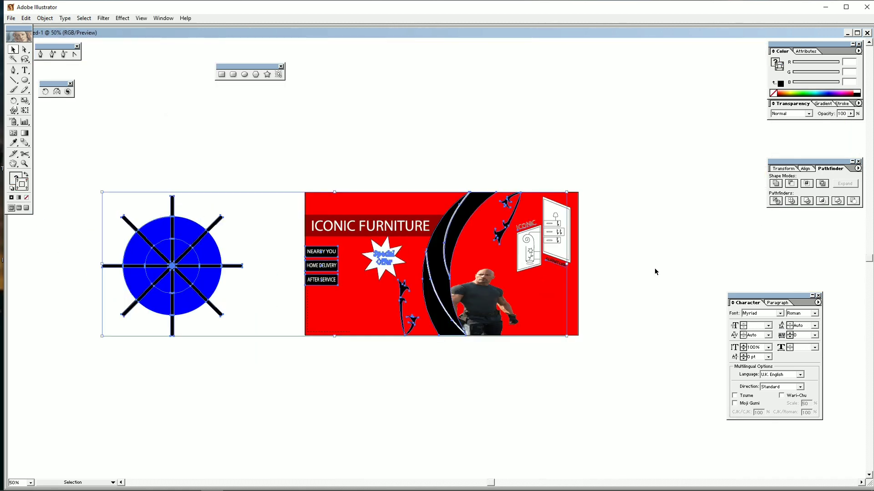
{"action": "left_click", "coordinate": [659, 295]}
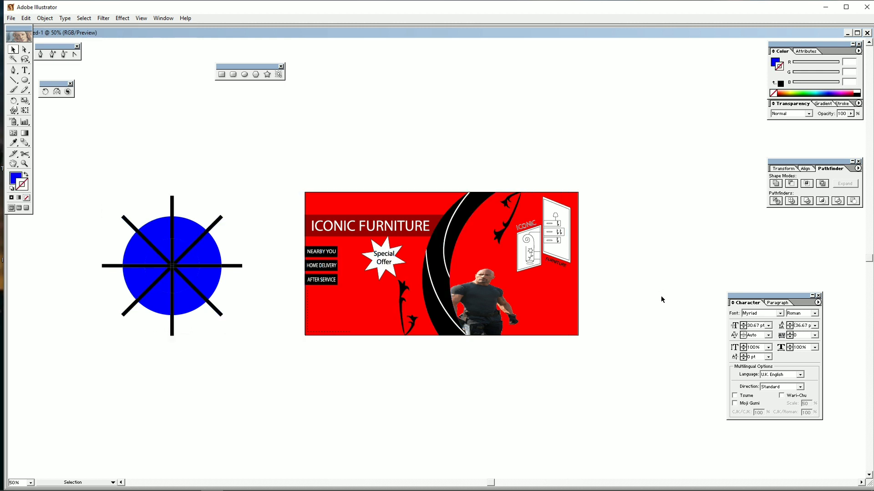
- Delete the blue circle with its black spokes beside the banner
{"action": "left_click", "coordinate": [350, 307]}
{"action": "left_click_drag", "start_coordinate": [248, 339], "coordinate": [100, 191]}
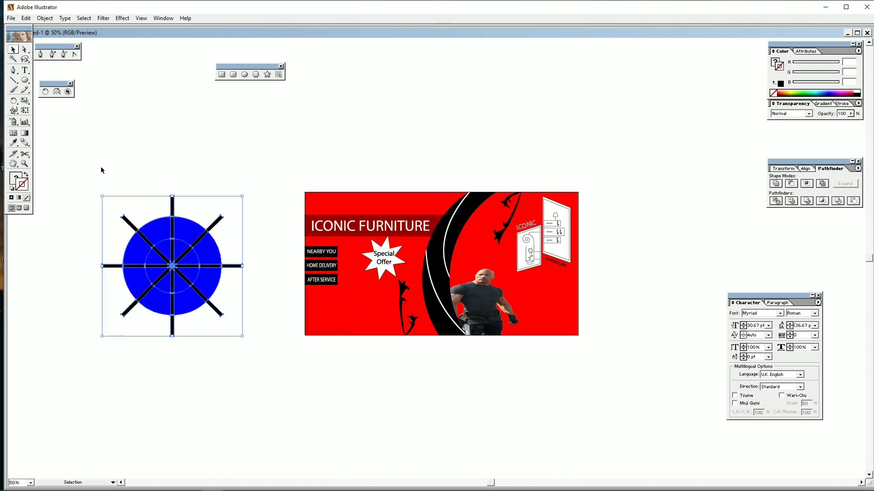
{"action": "key", "text": "Delete"}
- Try pasting the clipboard contents into the banner document and delete what was pasted
{"action": "key", "text": "ctrl+v"}
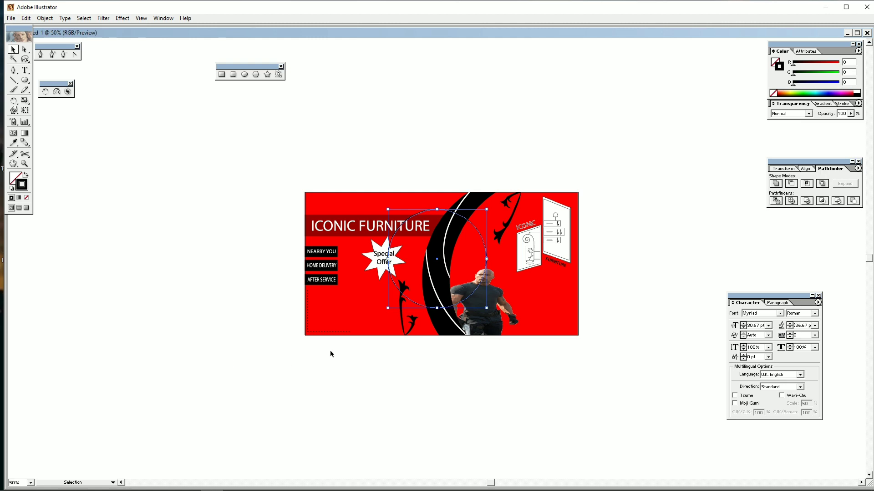
{"action": "key", "text": "Delete"}
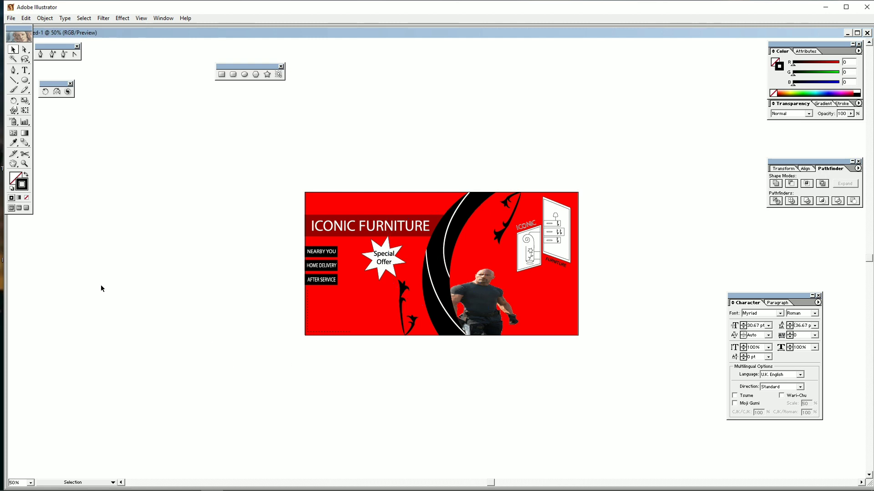
{"action": "key", "text": "ctrl+plus"}
{"action": "key", "text": "ctrl+plus"}
{"action": "key", "text": "space"}
{"action": "left_click_drag", "start_coordinate": [101, 288], "coordinate": [572, 345]}
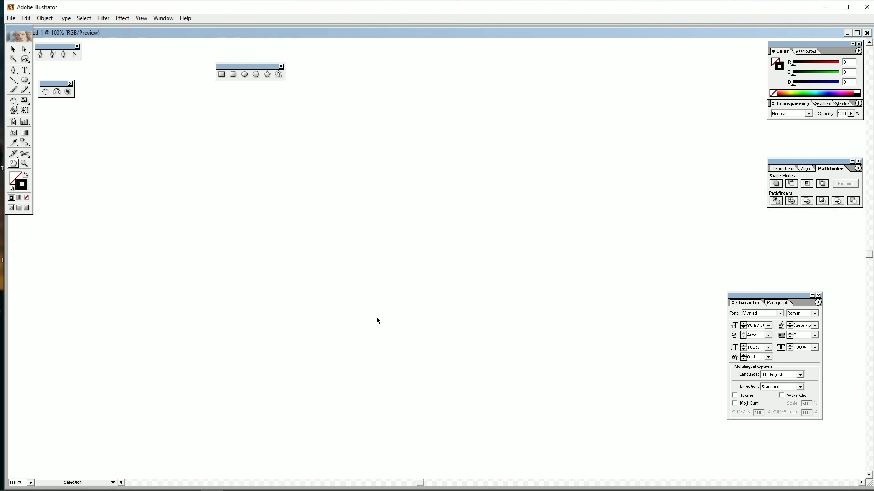
{"action": "key", "text": "ctrl+v"}
{"action": "key", "text": "Delete"}
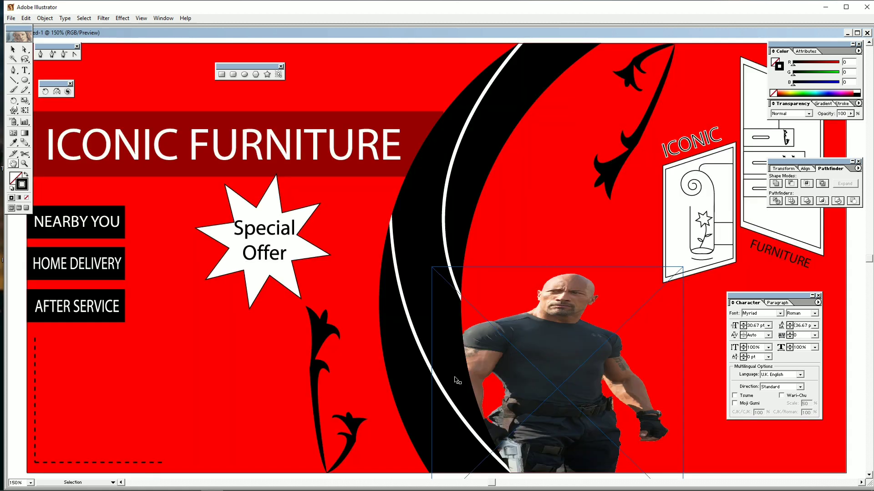
- Copy the segmented ring and UPTO 50% lettering from Untitled art 2 and paste them into the banner document
{"action": "key", "text": "ctrl+minus"}
{"action": "key", "text": "ctrl+minus"}
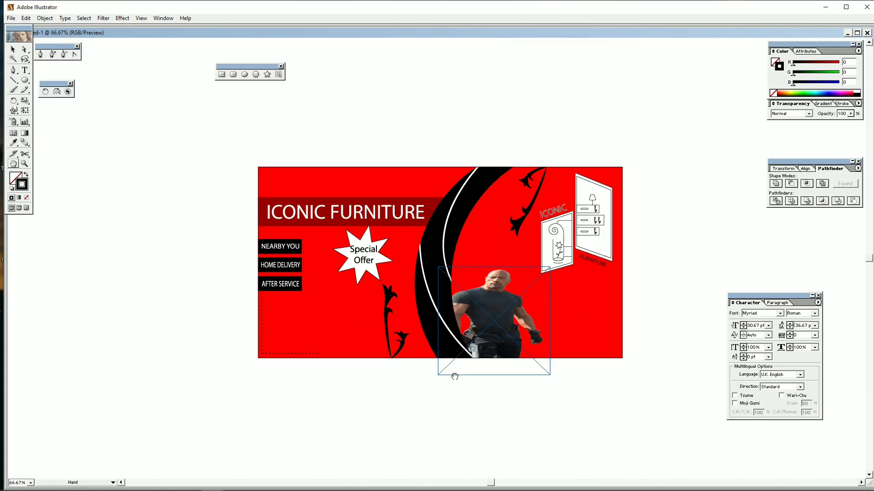
{"action": "left_click", "coordinate": [223, 434]}
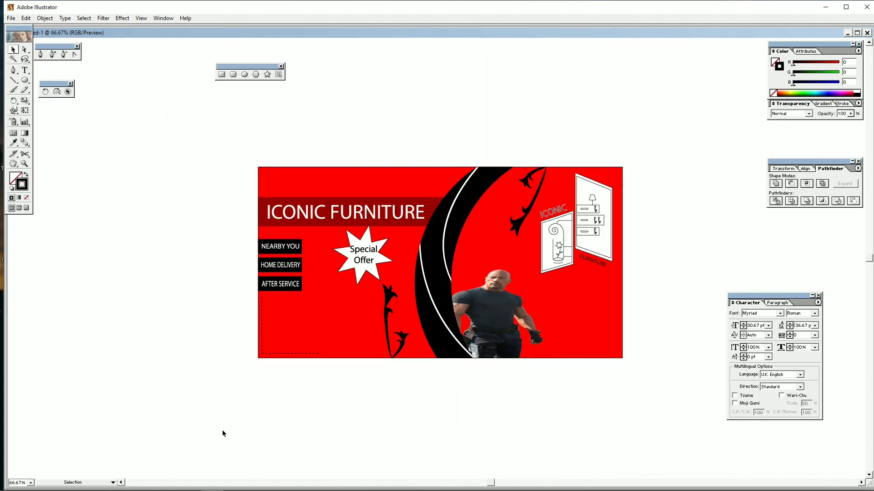
{"action": "left_click", "coordinate": [848, 34]}
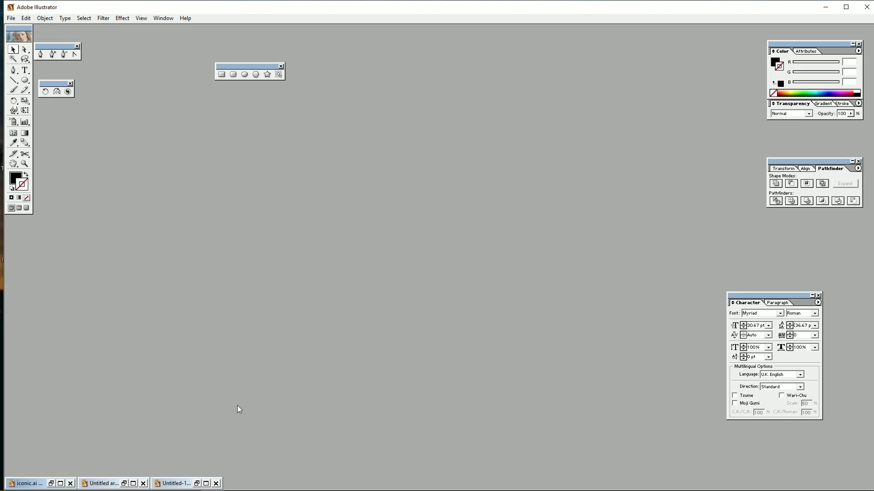
{"action": "left_click", "coordinate": [135, 484]}
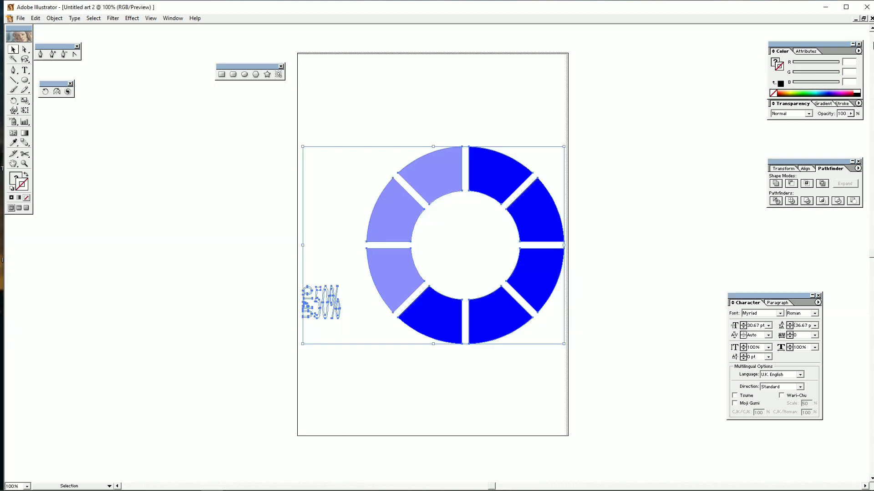
{"action": "left_click", "coordinate": [855, 19]}
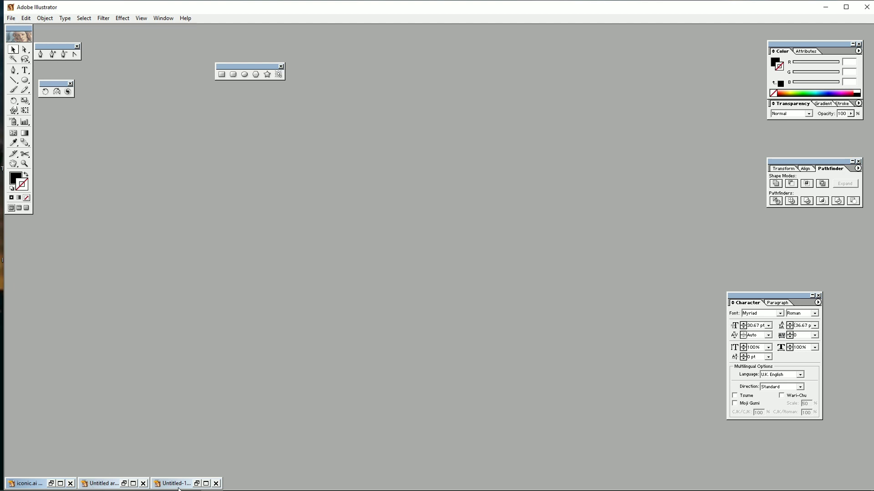
{"action": "left_click", "coordinate": [203, 485]}
{"action": "key", "text": "ctrl+v"}
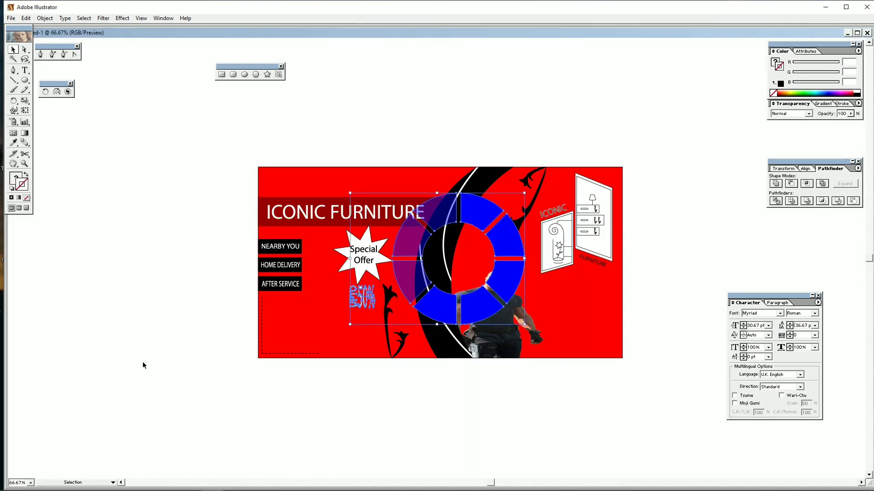
- Scale down the pasted ring and UPTO 50% lettering and place them in the banner's lower-left corner, inside the dashed lines
{"action": "left_click_drag", "start_coordinate": [525, 325], "coordinate": [484, 294]}
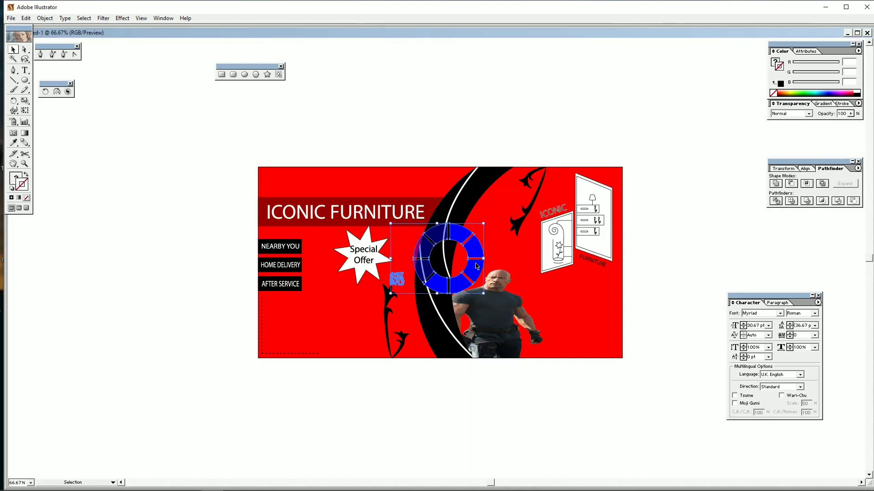
{"action": "left_click_drag", "start_coordinate": [475, 264], "coordinate": [174, 306]}
{"action": "left_click", "coordinate": [148, 372]}
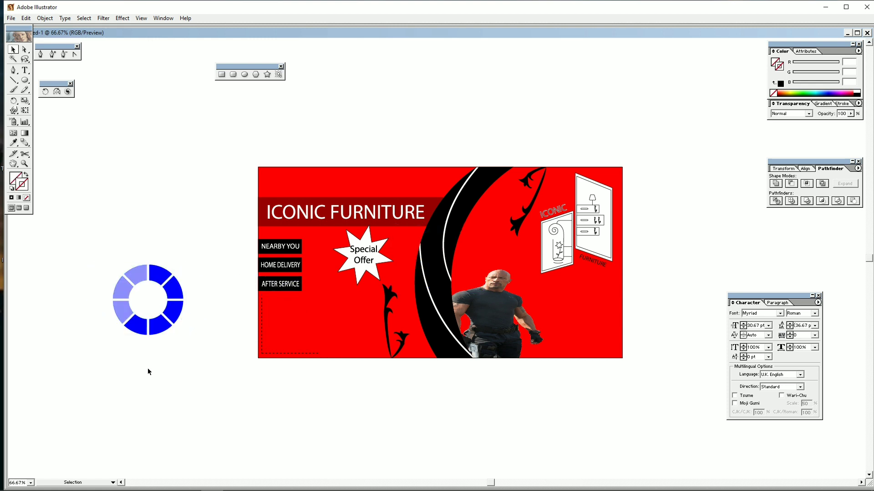
{"action": "left_click_drag", "start_coordinate": [85, 303], "coordinate": [302, 331]}
{"action": "left_click_drag", "start_coordinate": [187, 345], "coordinate": [333, 344]}
{"action": "left_click", "coordinate": [313, 424]}
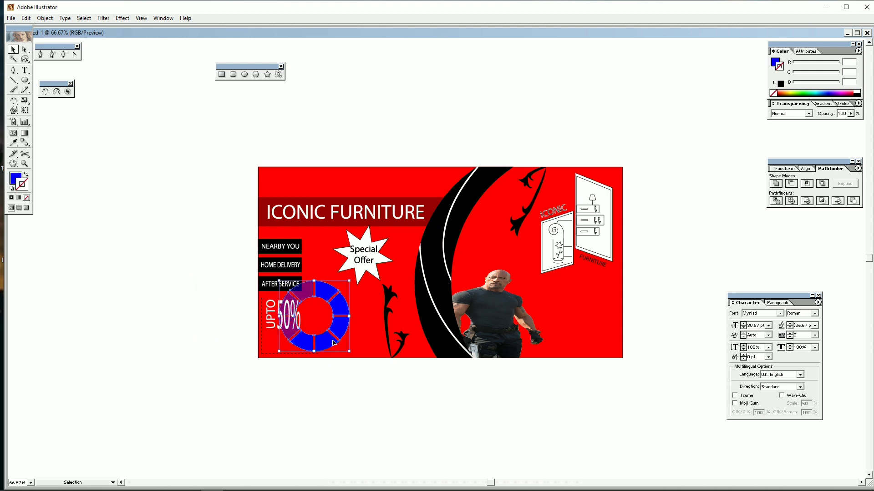
- Move the NEARBY YOU, HOME DELIVERY and AFTER SERVICE labels slightly up, leaving the red background in place
{"action": "left_click_drag", "start_coordinate": [244, 293], "coordinate": [272, 253]}
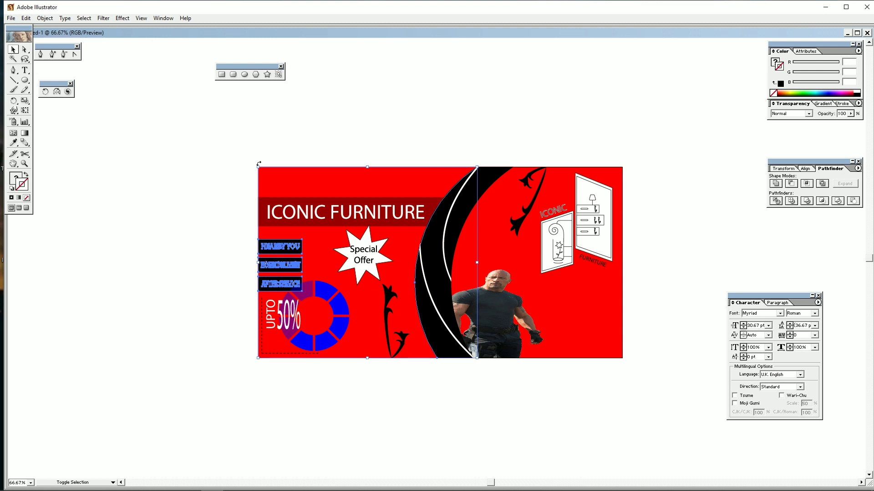
{"action": "left_click", "coordinate": [279, 167], "text": "shift"}
{"action": "left_click_drag", "start_coordinate": [287, 278], "coordinate": [287, 269]}
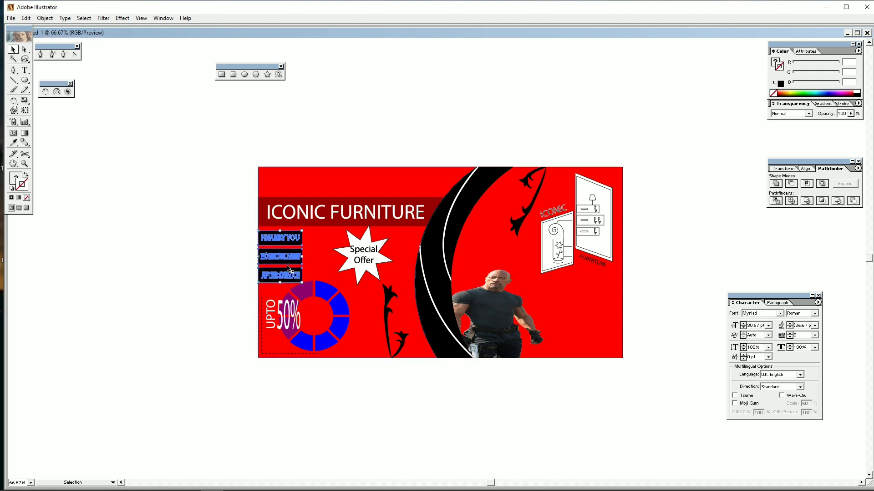
{"action": "left_click", "coordinate": [88, 267]}
- Nudge the UPTO 50% lettering up to just below the AFTER SERVICE label and enlarge it slightly
{"action": "left_click", "coordinate": [282, 321]}
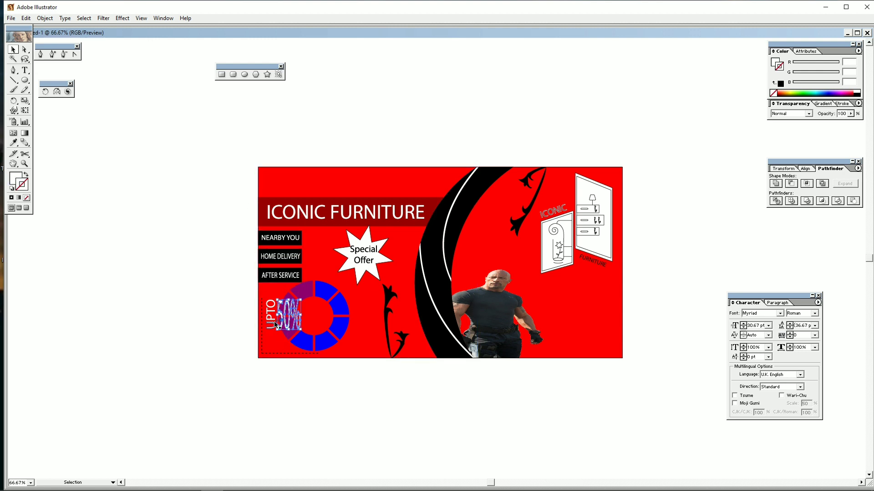
{"action": "key", "text": "shift+Up"}
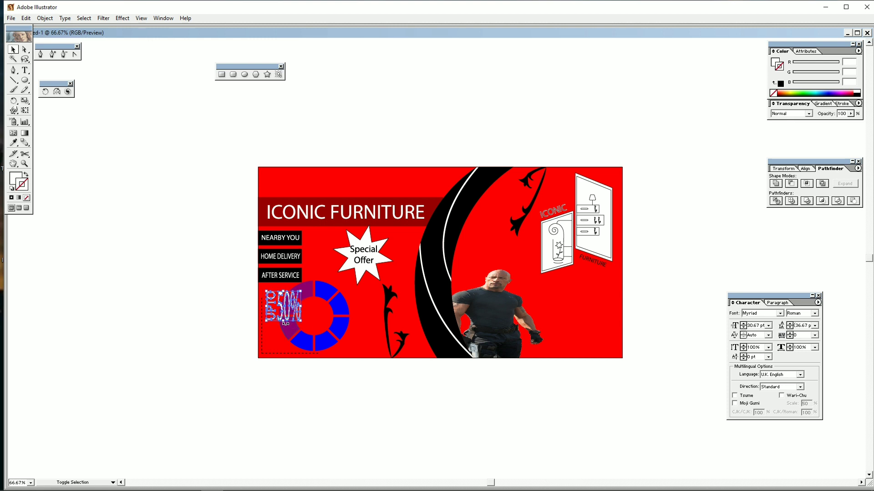
{"action": "key", "text": "Up"}
{"action": "key", "text": "Up"}
{"action": "key", "text": "Up"}
{"action": "key", "text": "Up"}
{"action": "key", "text": "Up"}
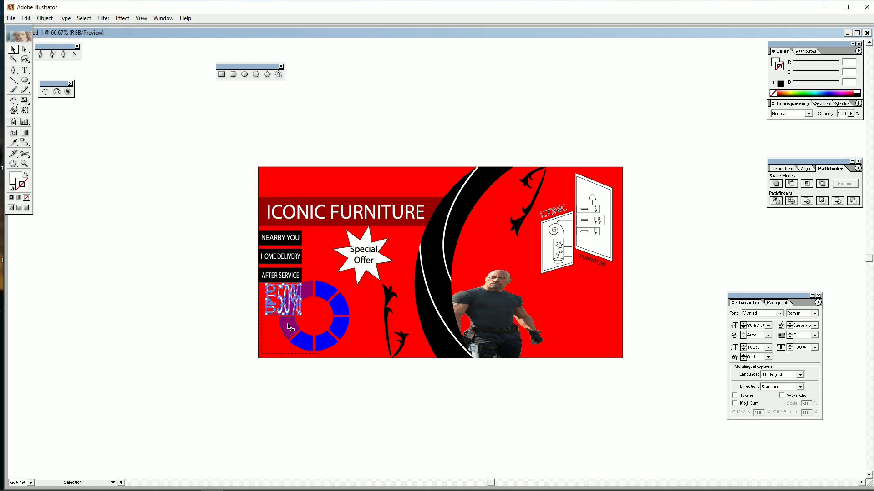
{"action": "key", "text": "Down"}
{"action": "key", "text": "Down"}
{"action": "key", "text": "Down"}
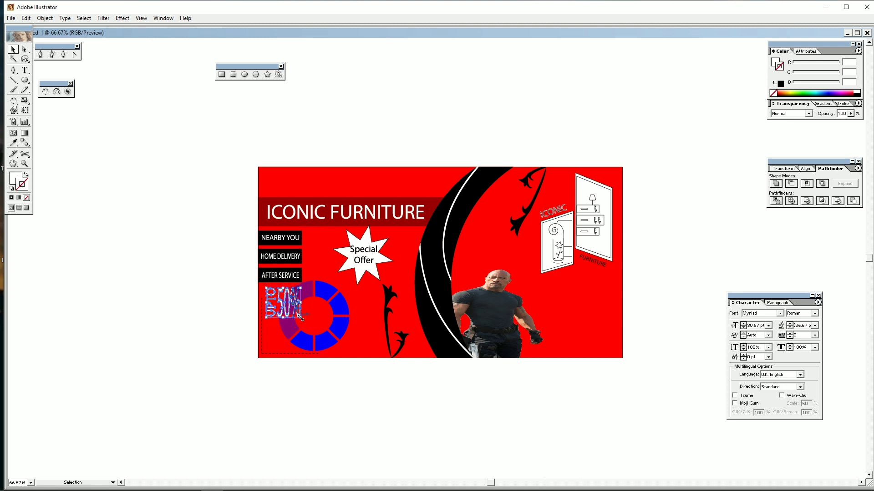
{"action": "left_click", "coordinate": [325, 399]}
- Lengthen the dashed corner lines, extending the vertical one upward and the horizontal one to the right
{"action": "left_click", "coordinate": [264, 298]}
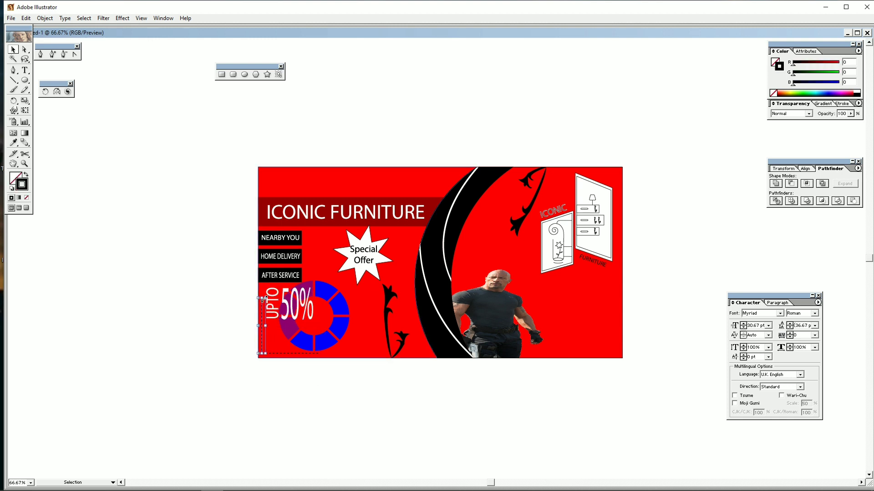
{"action": "left_click", "coordinate": [158, 326]}
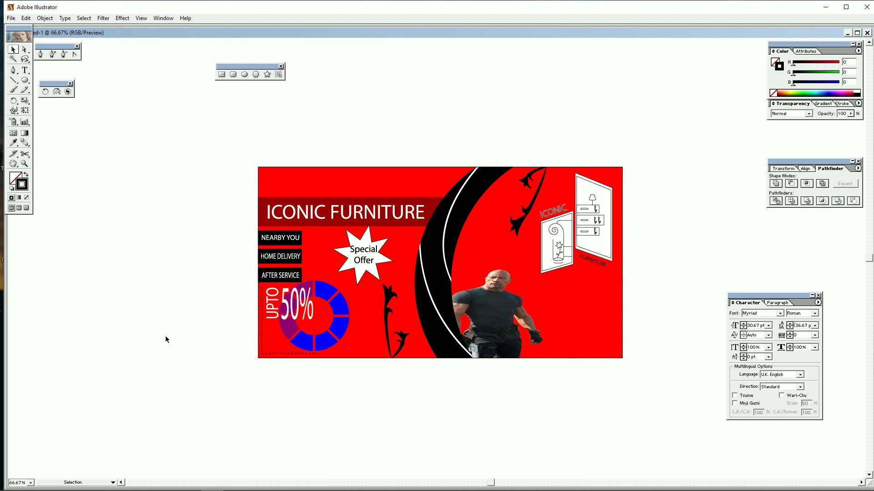
{"action": "left_click", "coordinate": [268, 354]}
{"action": "left_click_drag", "start_coordinate": [318, 354], "coordinate": [341, 353]}
{"action": "left_click", "coordinate": [328, 385]}
- Add the text SALE beside the banner and enlarge it to about 147 pt with its width narrowed to about 82%
{"action": "left_click", "coordinate": [61, 235]}
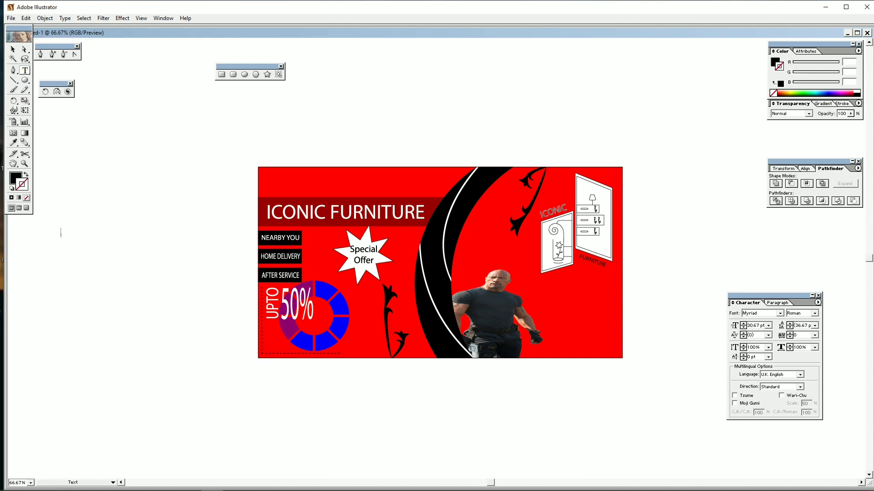
{"action": "left_click", "coordinate": [12, 49]}
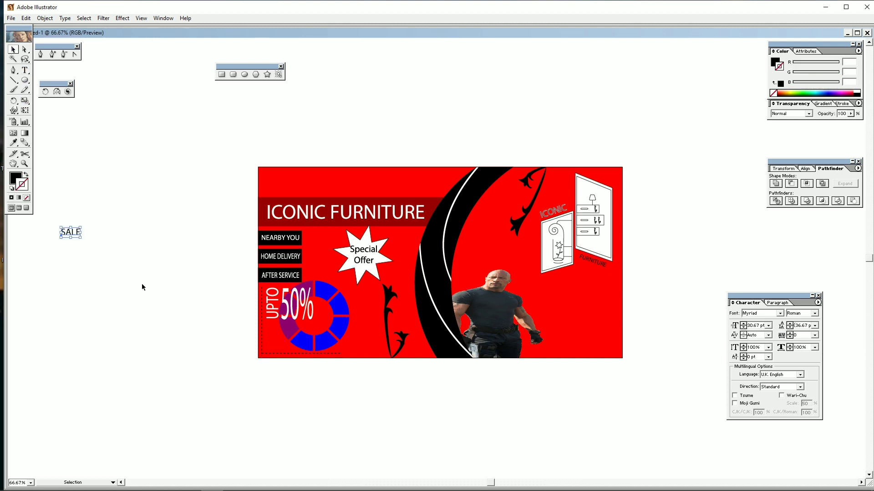
{"action": "left_click_drag", "start_coordinate": [80, 236], "coordinate": [117, 338]}
{"action": "left_click_drag", "start_coordinate": [143, 365], "coordinate": [134, 359]}
{"action": "left_click", "coordinate": [138, 360]}
{"action": "left_click_drag", "start_coordinate": [109, 341], "coordinate": [133, 356]}
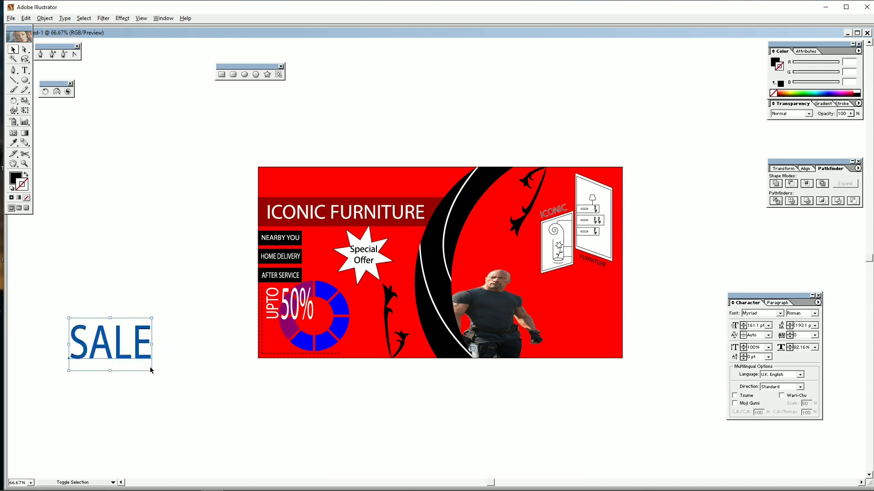
- Fill the SALE text with white, expand it into outlines and place it below the UPTO 50% lettering
{"action": "left_click", "coordinate": [12, 189]}
{"action": "left_click", "coordinate": [26, 198]}
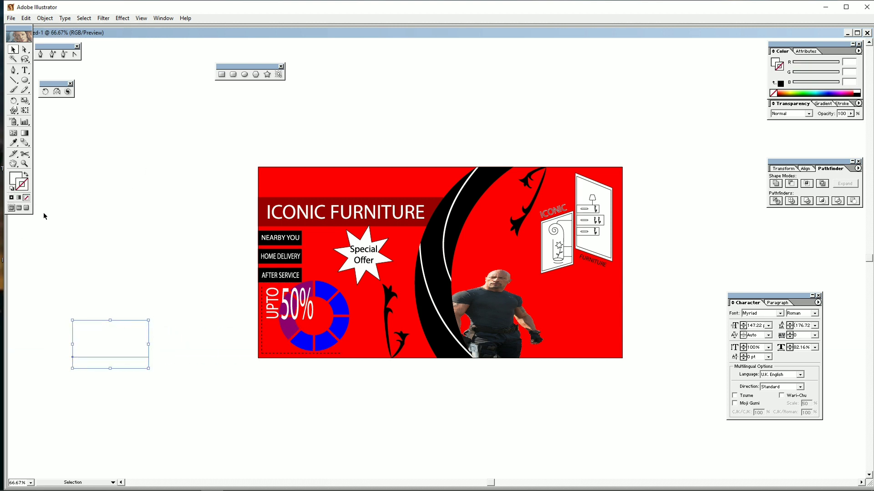
{"action": "left_click", "coordinate": [46, 19]}
{"action": "left_click", "coordinate": [57, 112]}
{"action": "left_click", "coordinate": [496, 225]}
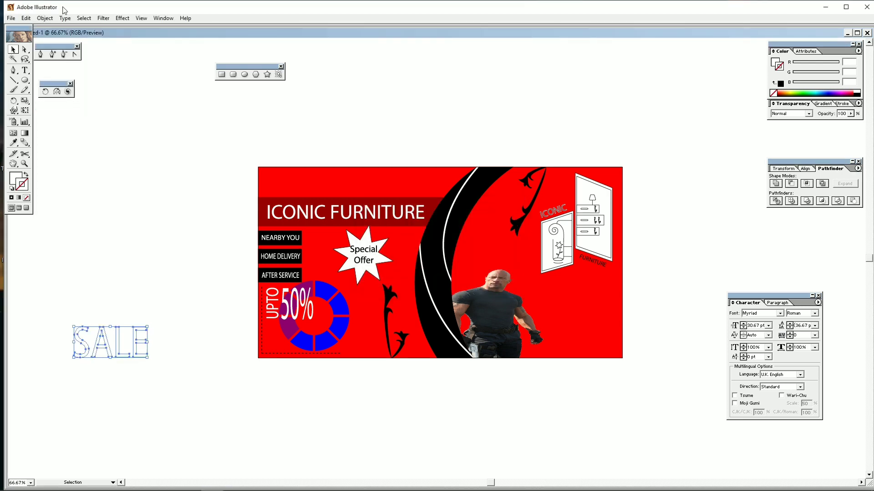
{"action": "left_click_drag", "start_coordinate": [109, 345], "coordinate": [302, 339]}
- Apply the Round Corners effect with a 0.353 cm radius to the SALE lettering
{"action": "left_click", "coordinate": [123, 18]}
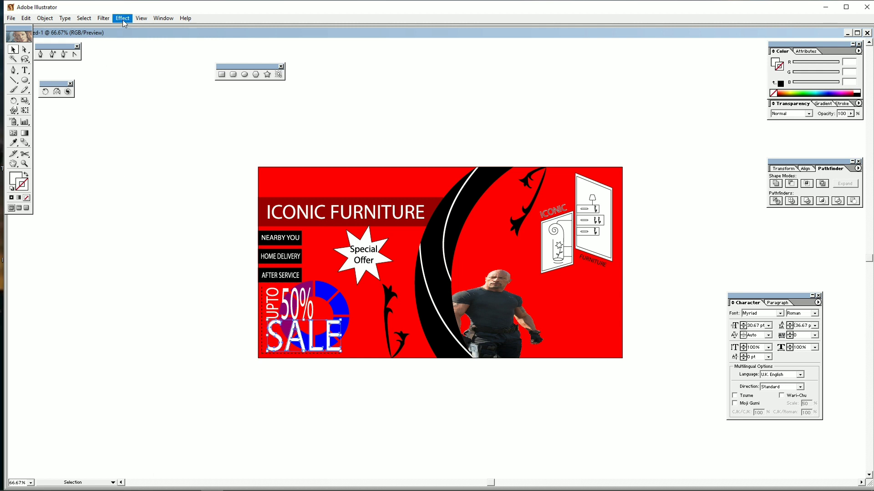
{"action": "mouse_move", "coordinate": [137, 106]}
{"action": "left_click", "coordinate": [238, 147]}
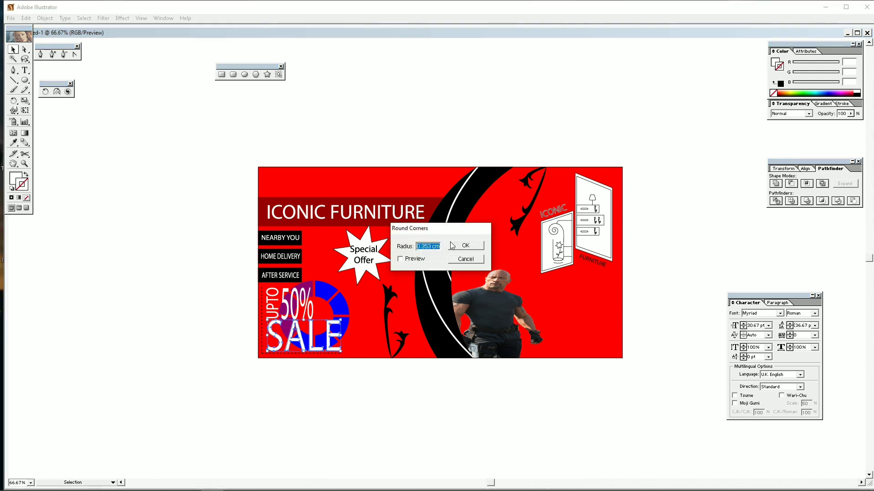
{"action": "left_click", "coordinate": [477, 252]}
{"action": "left_click", "coordinate": [385, 315]}
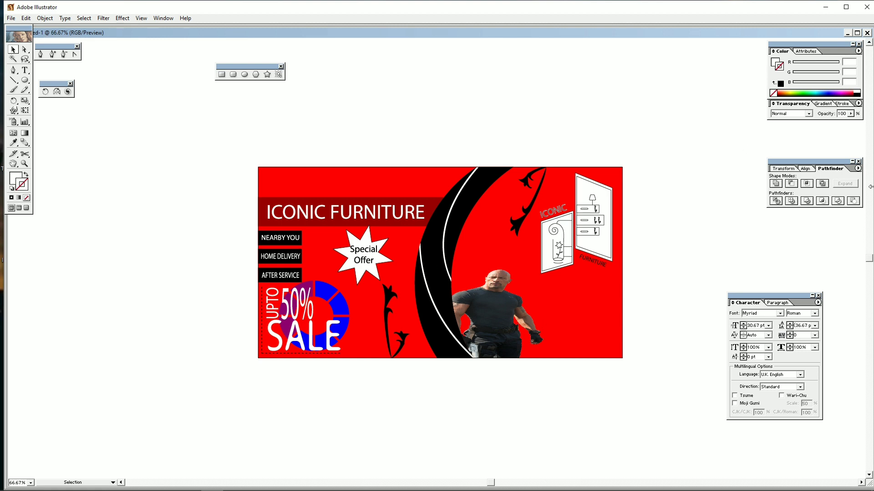
- Set the banner document aside and open the iconicfurniture Illustrator file from the 12.06.2023 folder
{"action": "left_click", "coordinate": [847, 33]}
{"action": "left_click", "coordinate": [832, 9]}
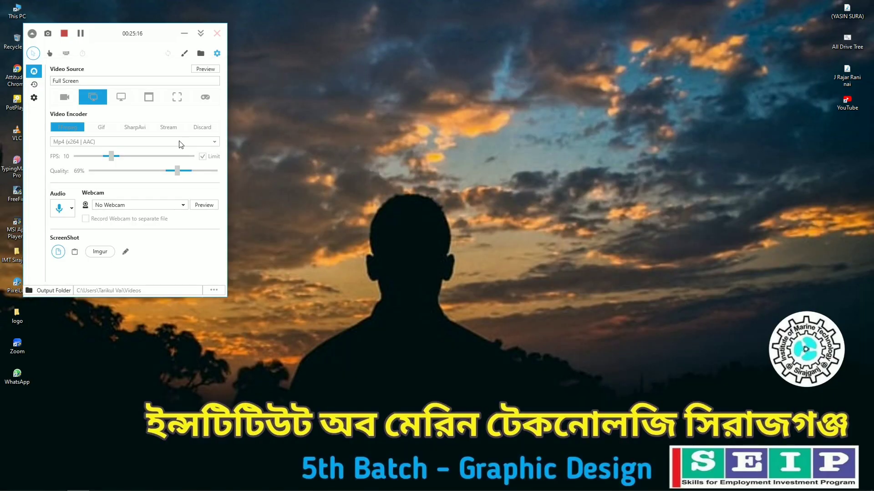
{"action": "left_click", "coordinate": [211, 482]}
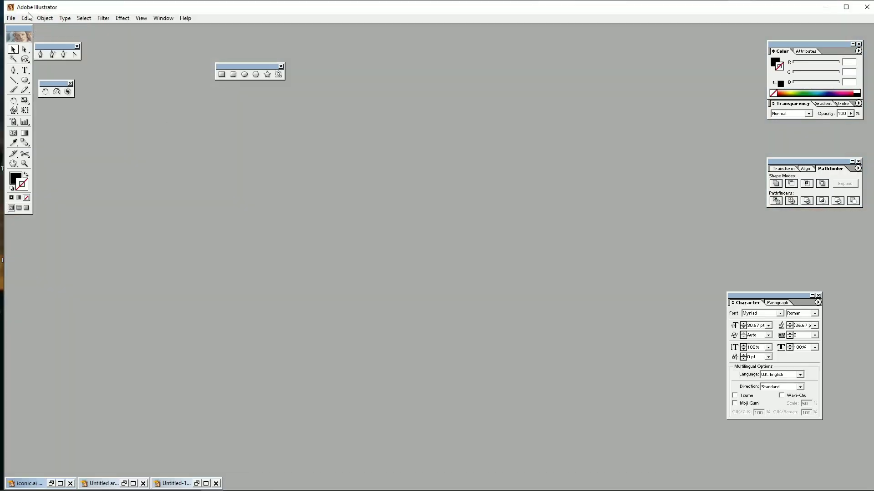
{"action": "left_click", "coordinate": [11, 18]}
{"action": "left_click", "coordinate": [39, 37]}
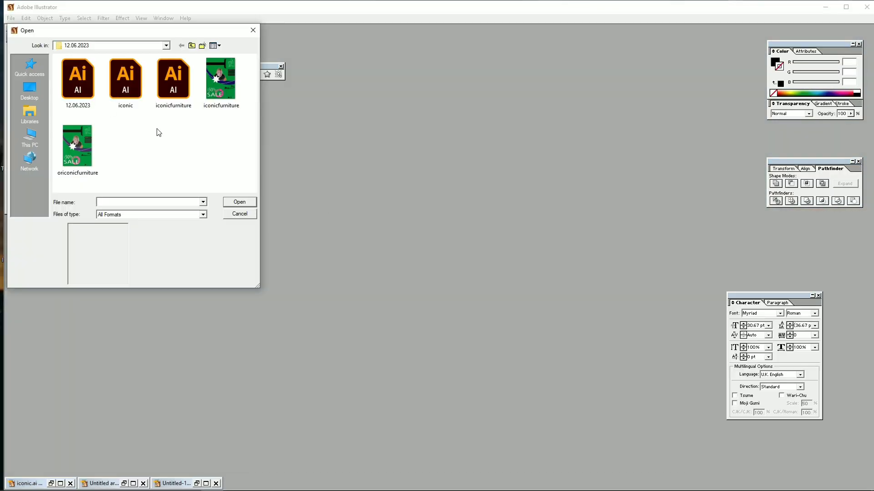
{"action": "double_click", "coordinate": [160, 86]}
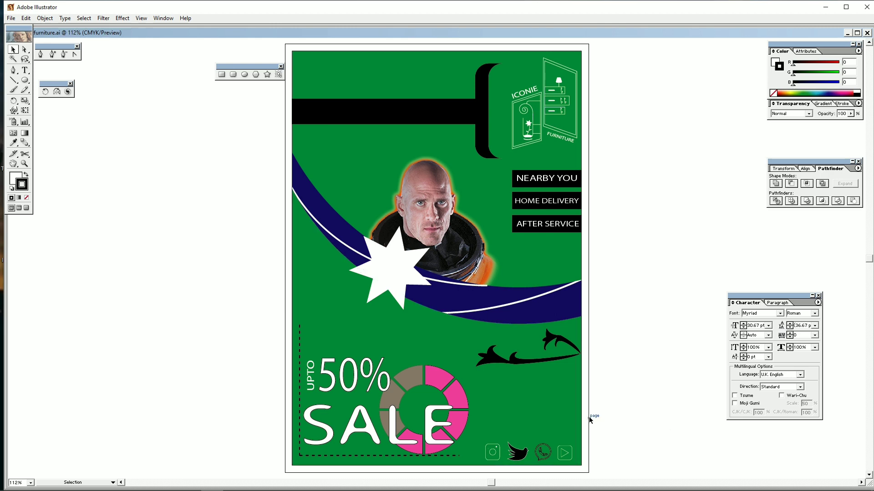
- Lock the green background and copy the row of four social media icons at the poster's lower right
{"action": "left_click_drag", "start_coordinate": [547, 416], "coordinate": [542, 417]}
{"action": "key", "text": "ctrl+2"}
{"action": "left_click_drag", "start_coordinate": [493, 453], "coordinate": [492, 451]}
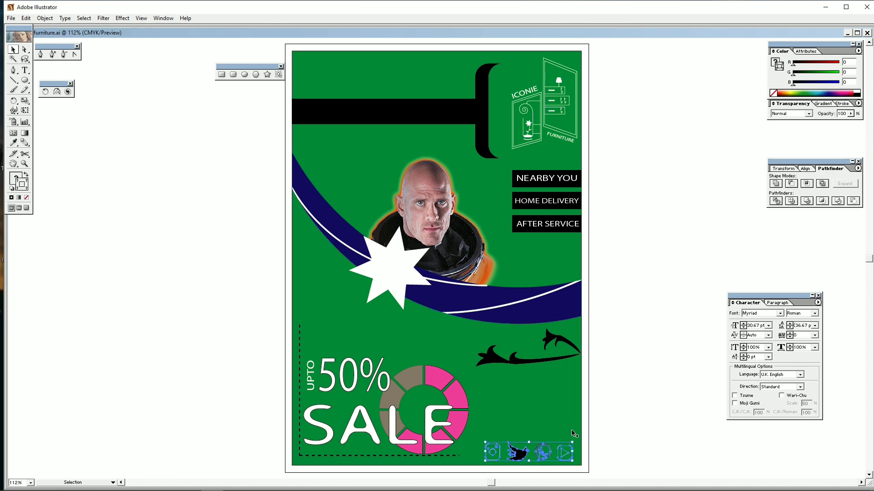
- Return to the banner document, paste the social media icons and move them to the banner's lower-right corner
{"action": "left_click", "coordinate": [848, 34]}
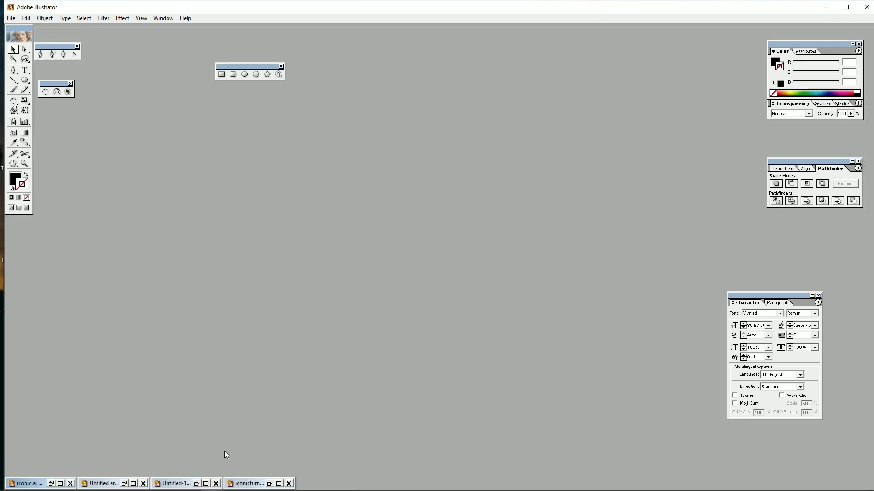
{"action": "left_click", "coordinate": [197, 483]}
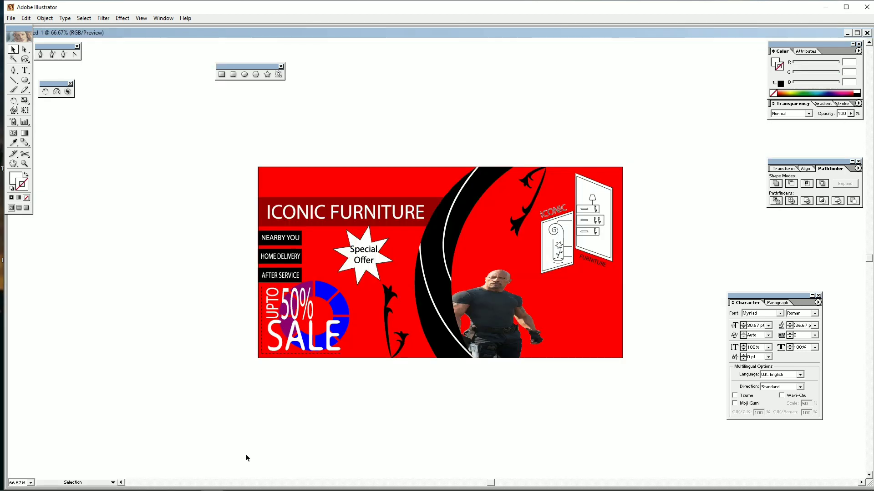
{"action": "key", "text": "ctrl+v"}
{"action": "left_click_drag", "start_coordinate": [450, 259], "coordinate": [599, 348]}
{"action": "left_click", "coordinate": [664, 322]}
- In the ICONIC FURNITURE.ai document, draw a triangle overlapping the circle's lower-left edge
{"action": "key", "text": "ctrl+z"}
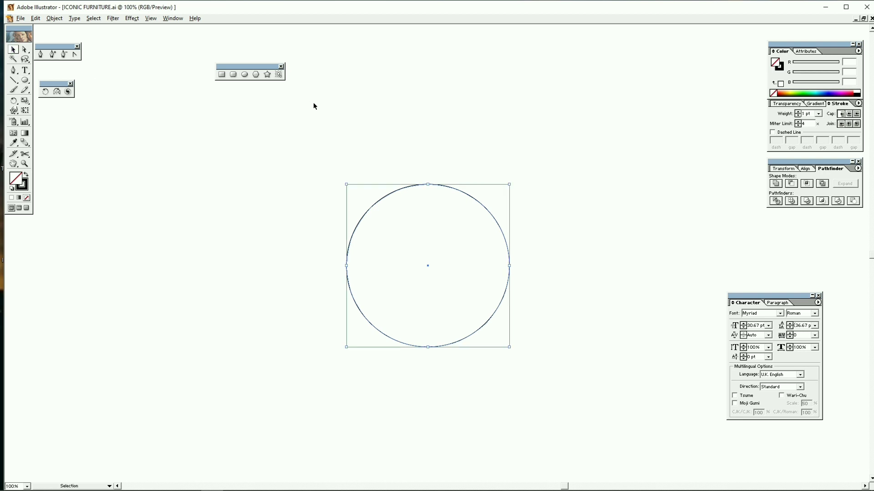
{"action": "left_click", "coordinate": [256, 75]}
{"action": "left_click_drag", "start_coordinate": [394, 331], "coordinate": [427, 339]}
{"action": "key", "text": "Down"}
{"action": "key", "text": "Down"}
{"action": "key", "text": "Down"}
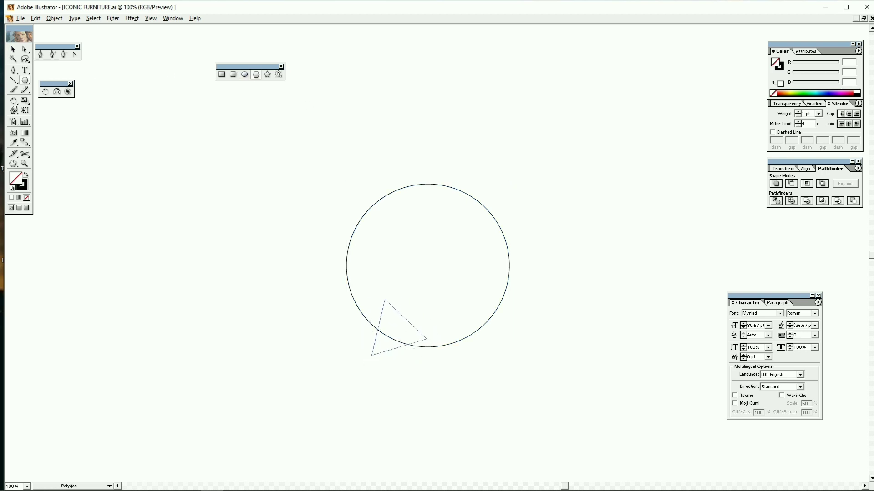
- Unite the circle and the triangle into a single speech-bubble outline
{"action": "left_click", "coordinate": [12, 49]}
{"action": "left_click_drag", "start_coordinate": [254, 182], "coordinate": [421, 337]}
{"action": "left_click", "coordinate": [776, 183]}
{"action": "left_click", "coordinate": [569, 377]}
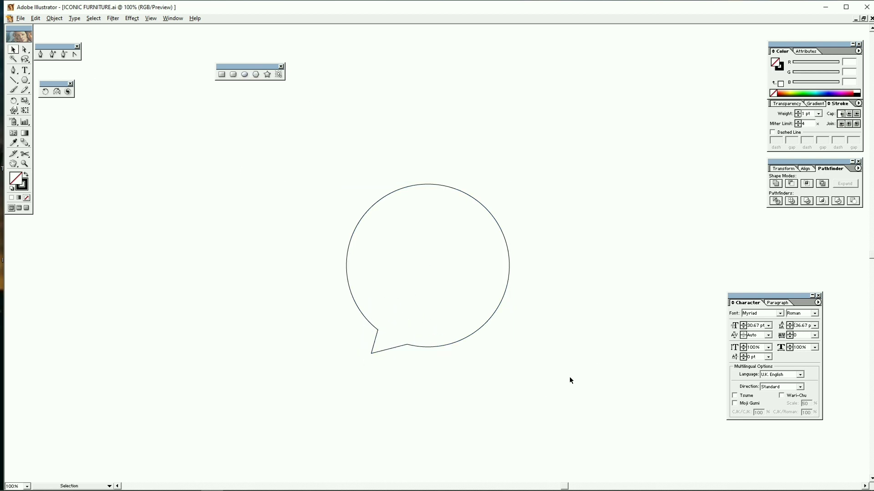
- Add a smaller copy of the speech bubble inside the original and move both outlines to the left
{"action": "left_click_drag", "start_coordinate": [558, 376], "coordinate": [483, 321]}
{"action": "left_click_drag", "start_coordinate": [508, 354], "coordinate": [505, 346]}
{"action": "mouse_move", "coordinate": [502, 242]}
{"action": "left_mouse_down"}
{"action": "mouse_move", "coordinate": [266, 261]}
{"action": "mouse_move", "coordinate": [255, 271]}
{"action": "left_mouse_up"}
- Draw concentric large, medium and small circles beside the speech bubble as guides for a phone handset
{"action": "key", "text": "l"}
{"action": "mouse_move", "coordinate": [509, 270]}
{"action": "left_mouse_down"}
{"action": "mouse_move", "coordinate": [571, 359]}
{"action": "mouse_move", "coordinate": [587, 348]}
{"action": "mouse_move", "coordinate": [574, 335]}
{"action": "left_mouse_up"}
{"action": "key", "text": "v"}
{"action": "left_click_drag", "start_coordinate": [575, 336], "coordinate": [534, 292]}
- Align one small circle to the large circle's right edge and the other to its top edge
{"action": "left_click", "coordinate": [598, 270], "text": "shift"}
{"action": "left_click", "coordinate": [805, 169]}
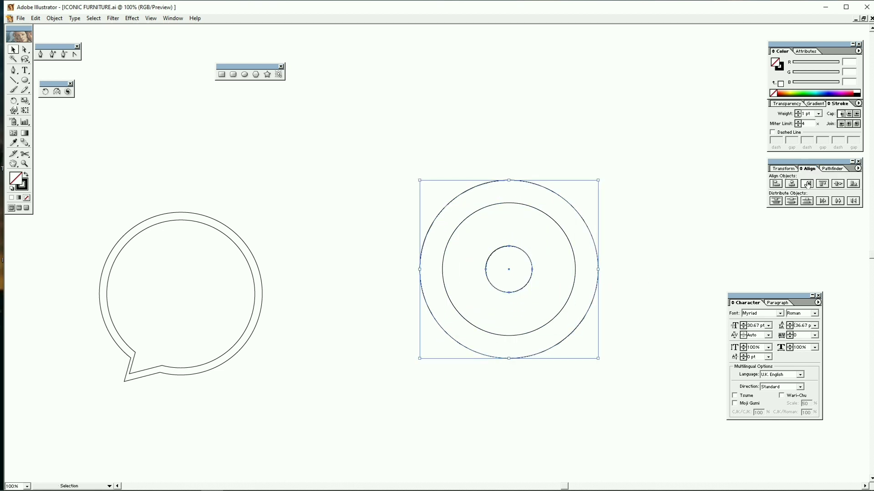
{"action": "left_click", "coordinate": [807, 184]}
{"action": "left_click", "coordinate": [523, 252]}
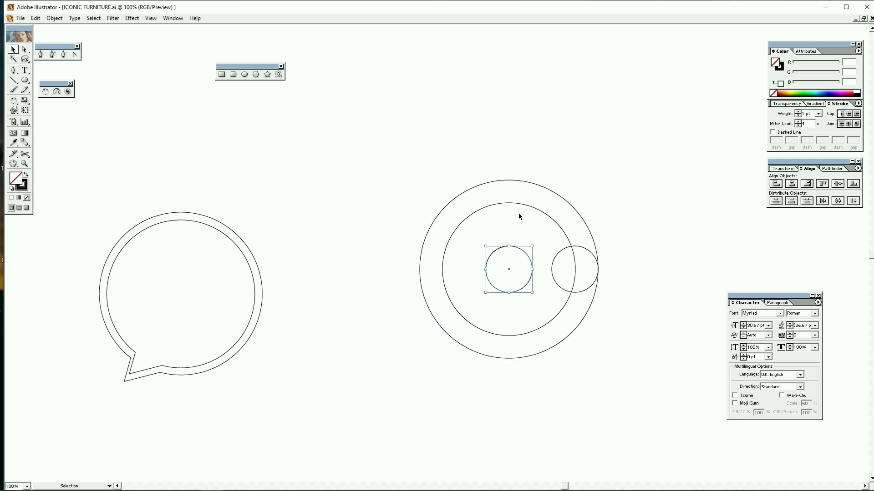
{"action": "left_click", "coordinate": [521, 181], "text": "shift"}
{"action": "left_click", "coordinate": [823, 183]}
- Rotate all the circles about their common centre so the small ones sit at the upper left and upper right
{"action": "left_click_drag", "start_coordinate": [643, 307], "coordinate": [431, 194]}
{"action": "key", "text": "r"}
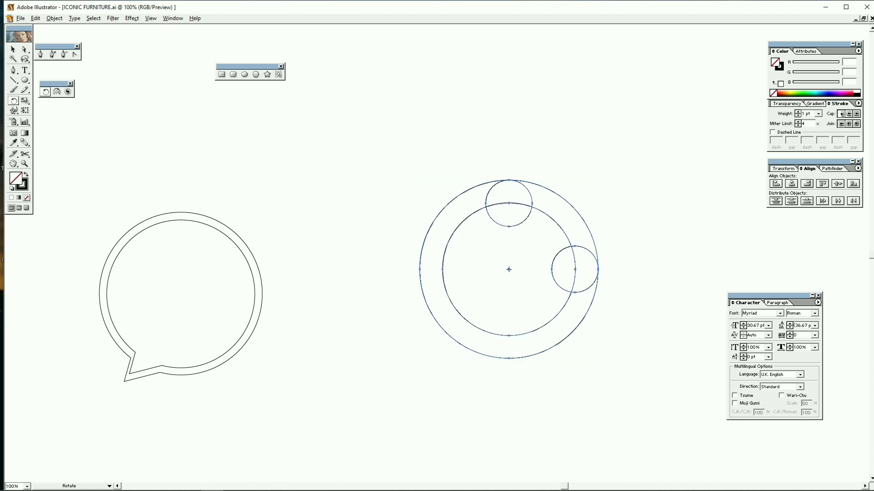
{"action": "left_click", "coordinate": [509, 269], "text": "alt"}
{"action": "key", "text": "Return"}
- Draw a polygon outward from the circles' common centre to cut the ends of the handset
{"action": "left_click", "coordinate": [255, 74]}
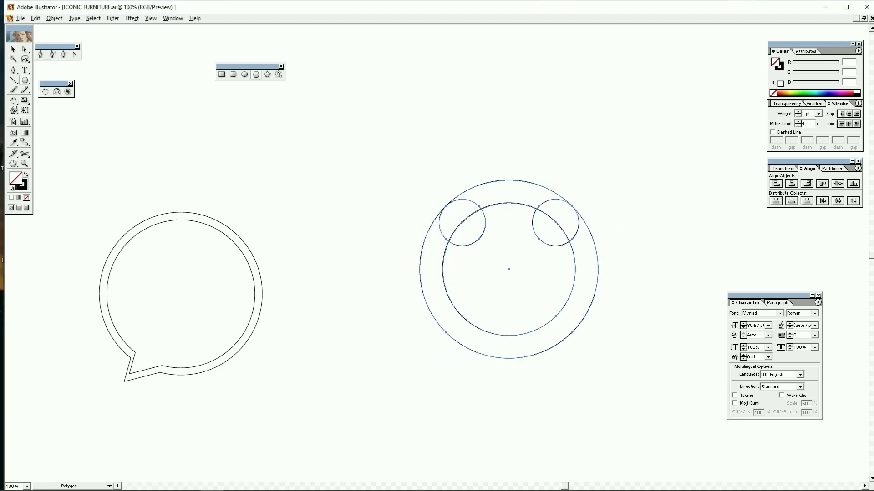
{"action": "left_click_drag", "start_coordinate": [508, 270], "coordinate": [548, 323]}
{"action": "key", "text": "Up"}
- Divide the overlapping circles and polygon, and delete the pieces that do not belong to the phone handset
{"action": "left_click", "coordinate": [13, 49]}
{"action": "left_click_drag", "start_coordinate": [395, 157], "coordinate": [350, 295]}
{"action": "left_click", "coordinate": [831, 168]}
{"action": "key", "text": "Delete"}
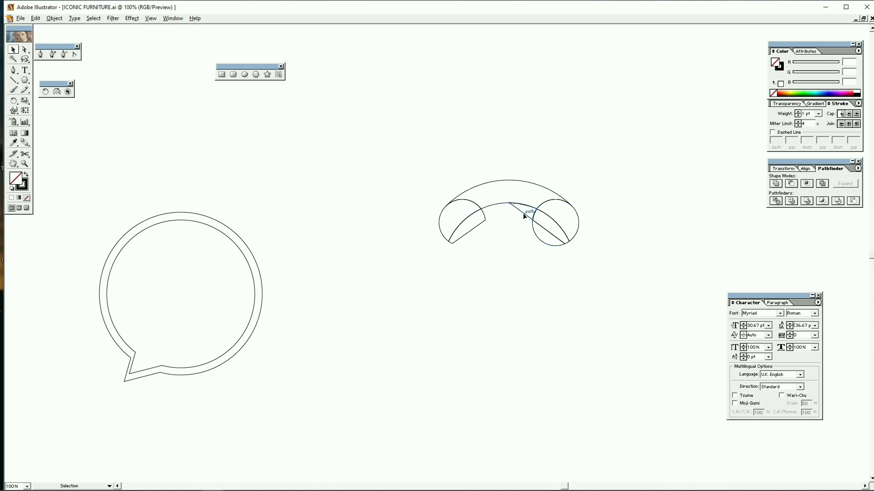
{"action": "left_click_drag", "start_coordinate": [589, 276], "coordinate": [337, 168]}
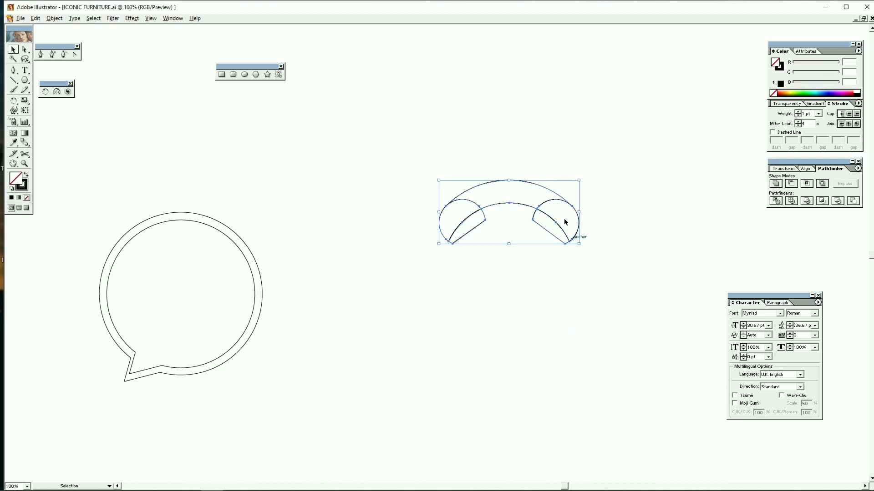
- Rotate the handset diagonally, scale it down and place it inside the speech bubble
{"action": "left_click_drag", "start_coordinate": [515, 157], "coordinate": [464, 257]}
{"action": "left_click_drag", "start_coordinate": [546, 240], "coordinate": [451, 304]}
{"action": "left_click_drag", "start_coordinate": [440, 310], "coordinate": [217, 321]}
{"action": "key", "text": "v"}
{"action": "left_click", "coordinate": [414, 386]}
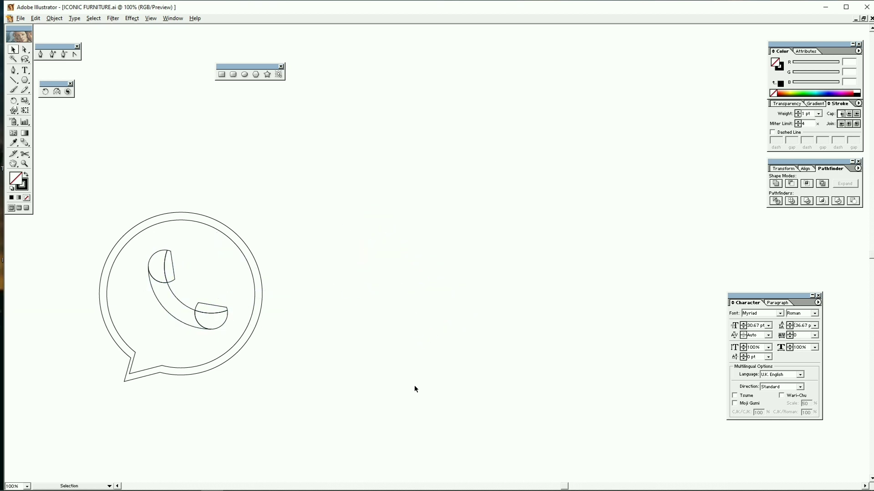
- Apply the default white fill and 1 pt black stroke to the outer speech bubble
{"action": "left_click", "coordinate": [261, 277]}
{"action": "left_click", "coordinate": [12, 188]}
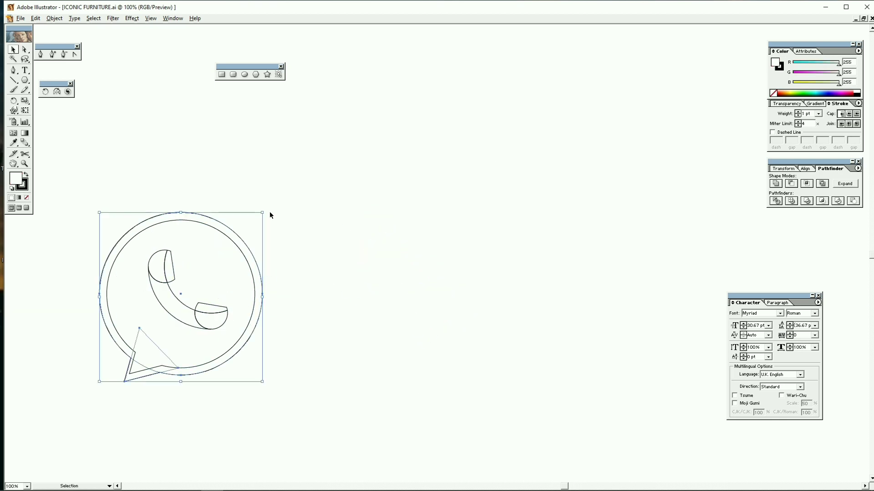
{"action": "left_click", "coordinate": [270, 213]}
- Shift the handset slightly left within the bubble and move the whole icon toward the artboard's left side
{"action": "left_click", "coordinate": [175, 314]}
{"action": "left_click_drag", "start_coordinate": [189, 306], "coordinate": [185, 308]}
{"action": "left_click_drag", "start_coordinate": [278, 335], "coordinate": [107, 184]}
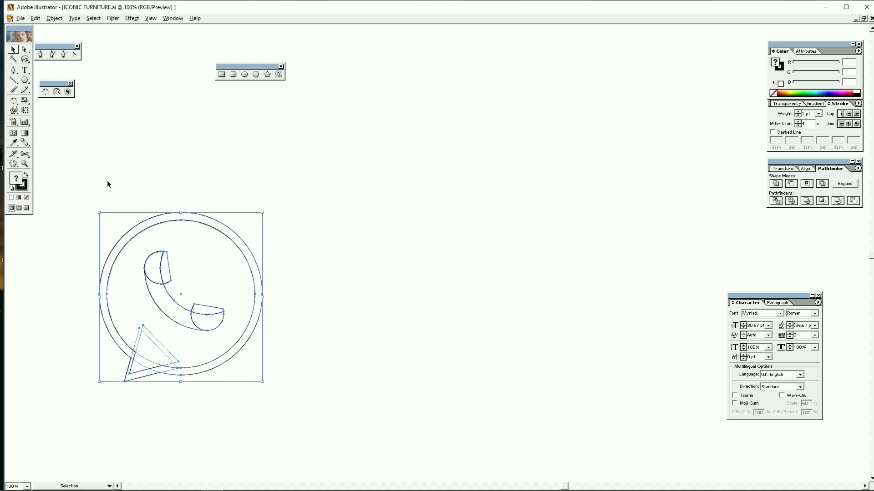
{"action": "left_click_drag", "start_coordinate": [258, 269], "coordinate": [158, 285]}
- Draw a rounded square in the empty central area and give it a black fill with no stroke
{"action": "left_click", "coordinate": [233, 75]}
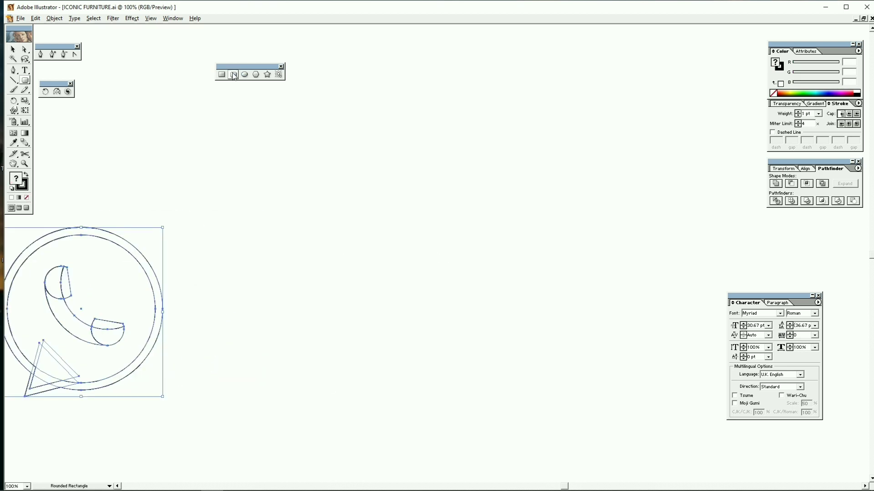
{"action": "left_click_drag", "start_coordinate": [368, 219], "coordinate": [408, 258]}
{"action": "left_click", "coordinate": [26, 174]}
{"action": "left_click", "coordinate": [26, 71]}
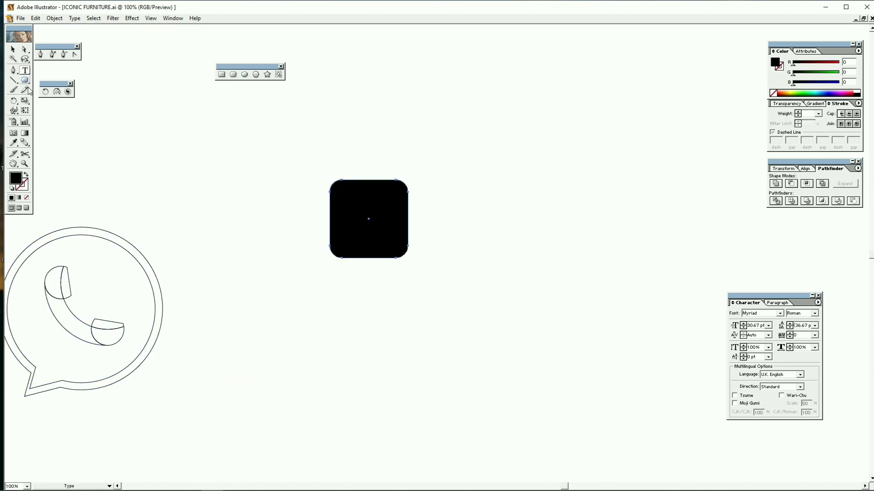
{"action": "left_click", "coordinate": [12, 188]}
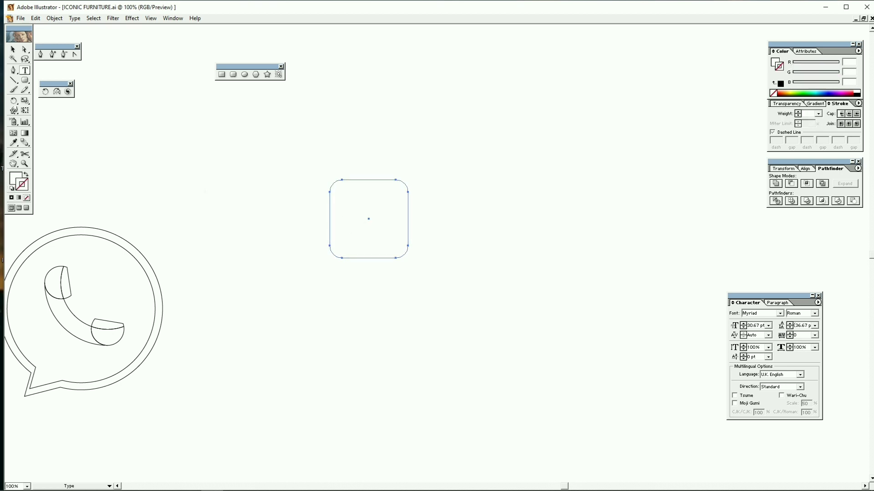
{"action": "key", "text": "v"}
{"action": "key", "text": "ctrl+z"}
{"action": "left_click", "coordinate": [13, 50]}
{"action": "left_click", "coordinate": [40, 125]}
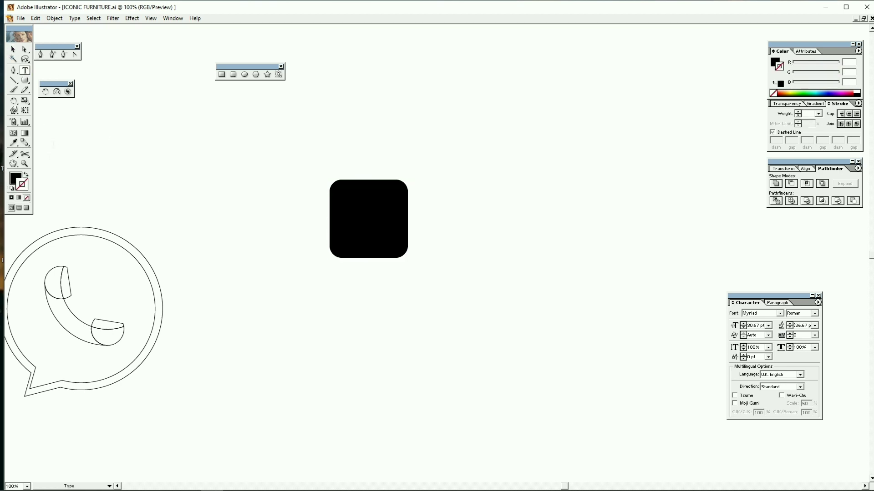
- Add the letter f as text on the black rounded square and enlarge it
{"action": "left_click", "coordinate": [369, 218]}
{"action": "type", "text": "F"}
{"action": "left_click", "coordinate": [13, 50]}
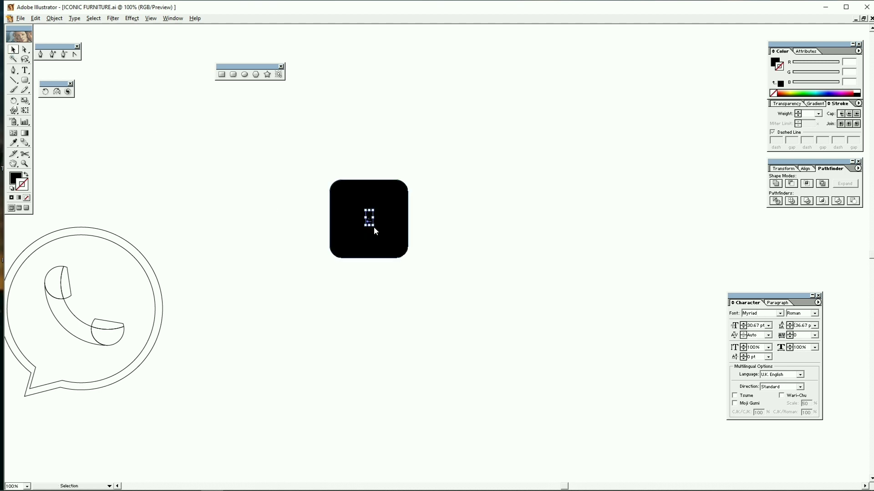
{"action": "left_click", "coordinate": [369, 221]}
{"action": "left_click_drag", "start_coordinate": [371, 225], "coordinate": [398, 264]}
- Set the letter f to Bold and fill it with white
{"action": "left_click", "coordinate": [813, 314]}
{"action": "left_click", "coordinate": [810, 333]}
{"action": "left_click", "coordinate": [773, 62]}
{"action": "left_click", "coordinate": [857, 91]}
- Position the white f in the lower middle of the black square, nudging it slightly left
{"action": "left_click_drag", "start_coordinate": [371, 221], "coordinate": [368, 231]}
{"action": "left_click", "coordinate": [512, 277]}
{"action": "left_click", "coordinate": [368, 239]}
{"action": "key", "text": "Left"}
{"action": "key", "text": "Left"}
{"action": "key", "text": "Left"}
- Scale down the square with its f and move this Facebook icon above the speech bubble
{"action": "left_click_drag", "start_coordinate": [426, 326], "coordinate": [418, 227]}
{"action": "mouse_move", "coordinate": [440, 290]}
{"action": "left_mouse_down"}
{"action": "mouse_move", "coordinate": [396, 266]}
{"action": "mouse_move", "coordinate": [348, 191]}
{"action": "left_mouse_up"}
{"action": "left_click_drag", "start_coordinate": [409, 274], "coordinate": [385, 247]}
{"action": "left_click_drag", "start_coordinate": [367, 225], "coordinate": [175, 204]}
- Shrink the speech-bubble icon to match the Facebook icon and move both side by side to the lower left
{"action": "left_click", "coordinate": [154, 336]}
{"action": "left_click_drag", "start_coordinate": [163, 397], "coordinate": [138, 209]}
{"action": "left_click", "coordinate": [149, 214]}
{"action": "left_click", "coordinate": [146, 213]}
{"action": "left_click_drag", "start_coordinate": [266, 246], "coordinate": [136, 200]}
{"action": "left_click_drag", "start_coordinate": [172, 224], "coordinate": [86, 389]}
- Draw a camera icon from a rounded rectangle, a circle in its centre and a tiny circle near its upper-right corner
{"action": "left_click", "coordinate": [234, 75]}
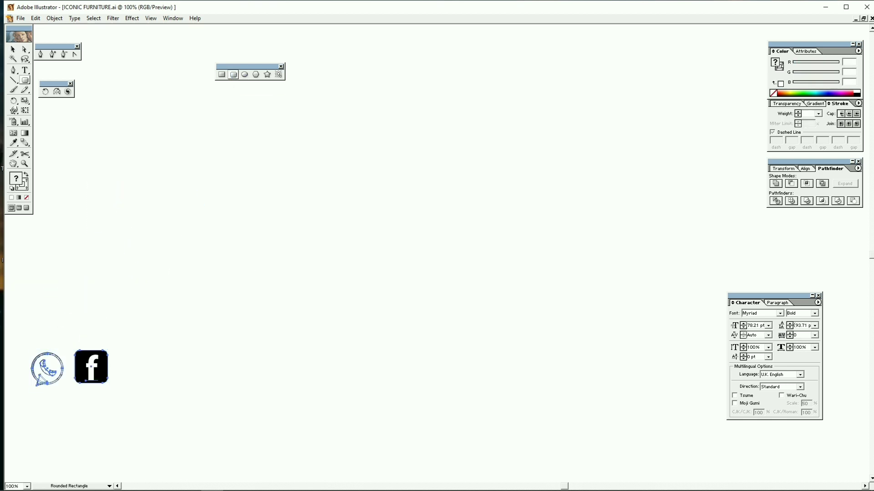
{"action": "left_click_drag", "start_coordinate": [402, 238], "coordinate": [473, 320]}
{"action": "left_click", "coordinate": [246, 77]}
{"action": "left_click_drag", "start_coordinate": [438, 278], "coordinate": [446, 288]}
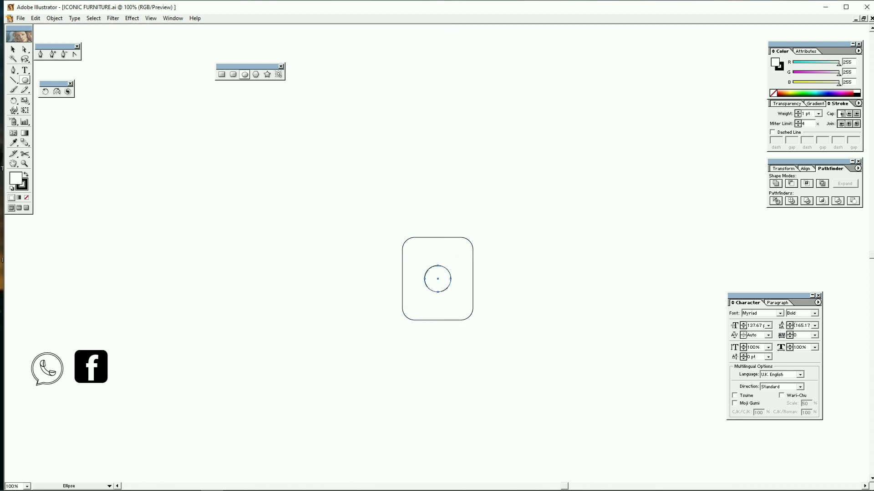
{"action": "left_click", "coordinate": [13, 50]}
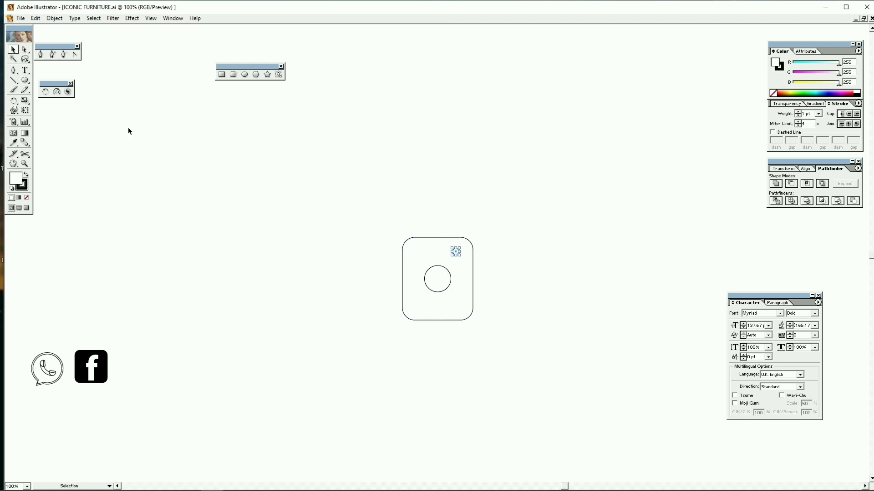
- Scale down the camera icon and place it to the right of the Facebook icon
{"action": "left_click_drag", "start_coordinate": [493, 325], "coordinate": [442, 320]}
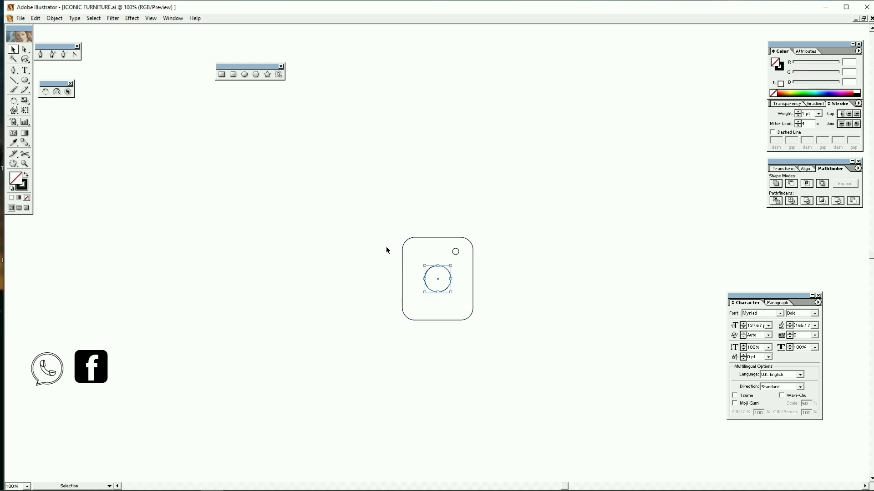
{"action": "left_click", "coordinate": [455, 252]}
{"action": "left_click_drag", "start_coordinate": [488, 350], "coordinate": [420, 303]}
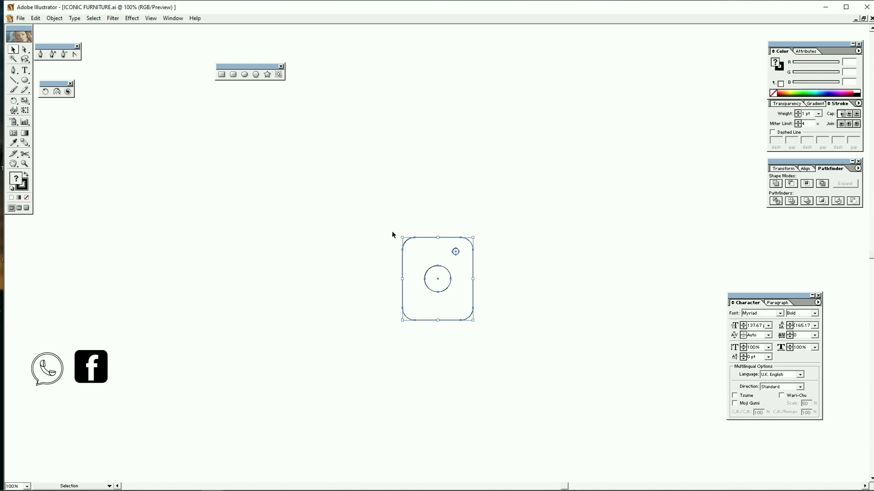
{"action": "left_click_drag", "start_coordinate": [473, 321], "coordinate": [138, 374]}
{"action": "left_click_drag", "start_coordinate": [144, 382], "coordinate": [147, 384]}
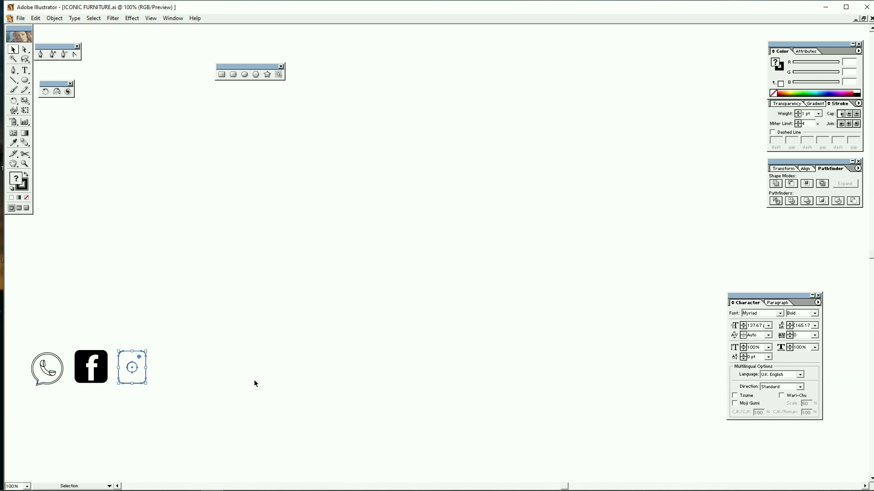
- Draw a wide rounded rectangle in the empty central area for the video icon
{"action": "left_click", "coordinate": [254, 381]}
{"action": "left_click", "coordinate": [233, 75]}
{"action": "mouse_move", "coordinate": [342, 255]}
{"action": "left_mouse_down"}
{"action": "mouse_move", "coordinate": [443, 292]}
{"action": "mouse_move", "coordinate": [467, 364]}
{"action": "mouse_move", "coordinate": [447, 359]}
{"action": "mouse_move", "coordinate": [471, 352]}
{"action": "left_mouse_up"}
{"action": "left_click", "coordinate": [256, 74]}
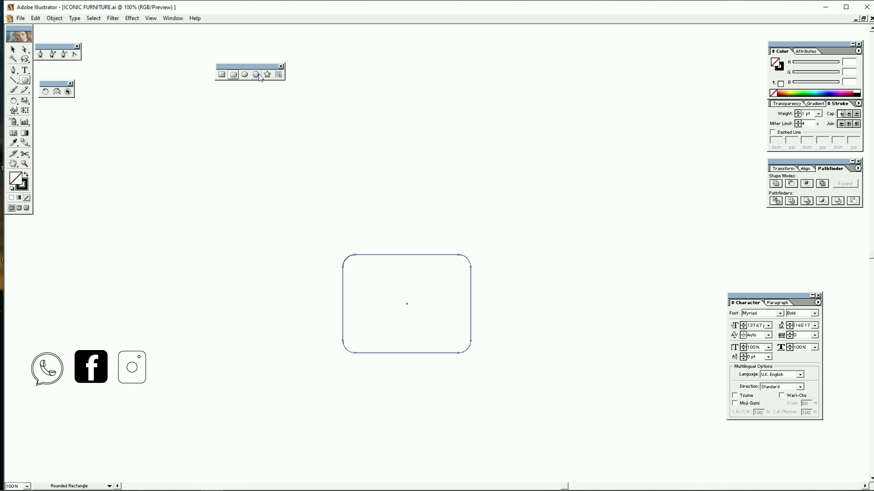
{"action": "mouse_move", "coordinate": [412, 306]}
{"action": "left_mouse_down"}
{"action": "mouse_move", "coordinate": [412, 265]}
{"action": "mouse_move", "coordinate": [410, 275]}
{"action": "left_mouse_up"}
{"action": "key", "text": "Down"}
{"action": "key", "text": "Down"}
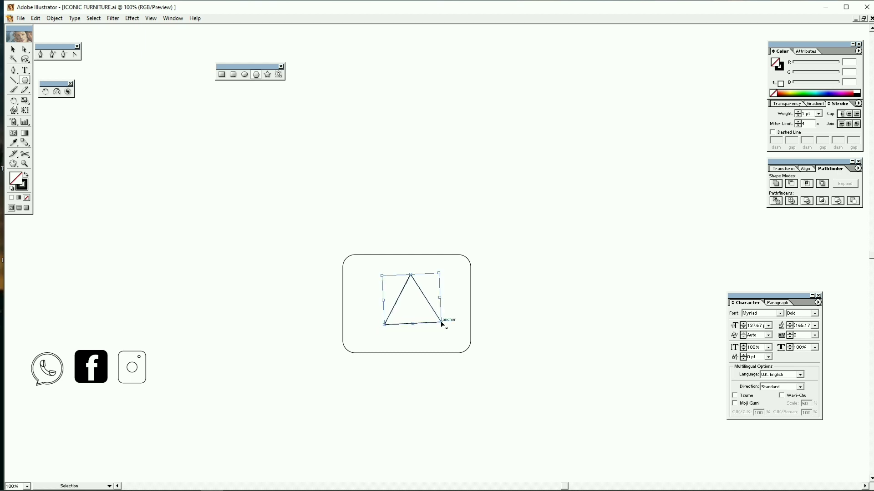
{"action": "key", "text": "ctrl+z"}
{"action": "key", "text": "z"}
- Draw an upright triangle above the rounded rectangle, then rotate it to point right and place it inside the rectangle
{"action": "left_click", "coordinate": [256, 74]}
{"action": "left_click_drag", "start_coordinate": [397, 199], "coordinate": [398, 167]}
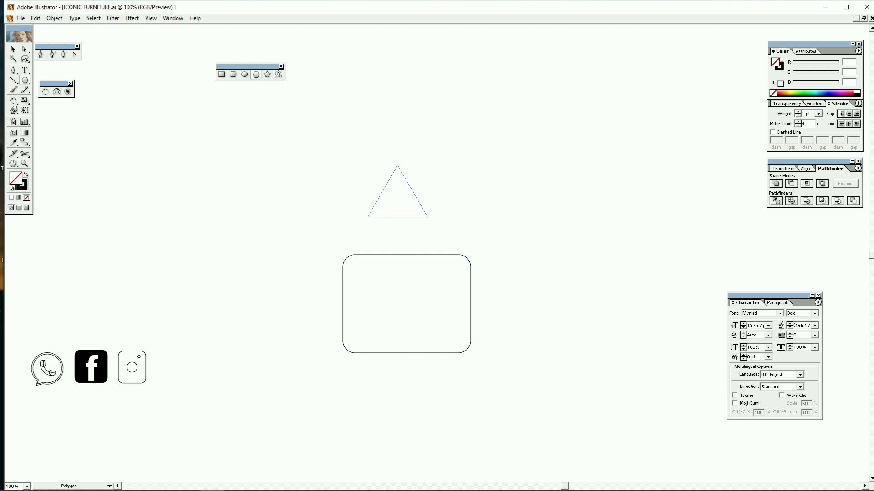
{"action": "key", "text": "e"}
{"action": "left_click_drag", "start_coordinate": [303, 216], "coordinate": [413, 292]}
- Centre the triangle and the rounded rectangle on each other horizontally and vertically
{"action": "key", "text": "v"}
{"action": "left_click_drag", "start_coordinate": [481, 358], "coordinate": [321, 273]}
{"action": "left_click", "coordinate": [809, 169]}
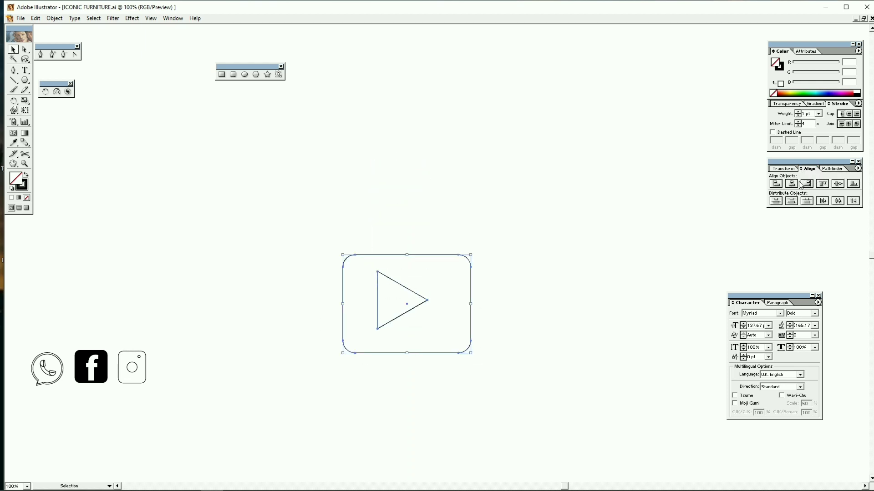
{"action": "left_click", "coordinate": [791, 184]}
{"action": "left_click", "coordinate": [838, 184]}
- Apply the default white fill and black stroke to the rounded rectangle around the triangle
{"action": "left_click_drag", "start_coordinate": [478, 373], "coordinate": [462, 331]}
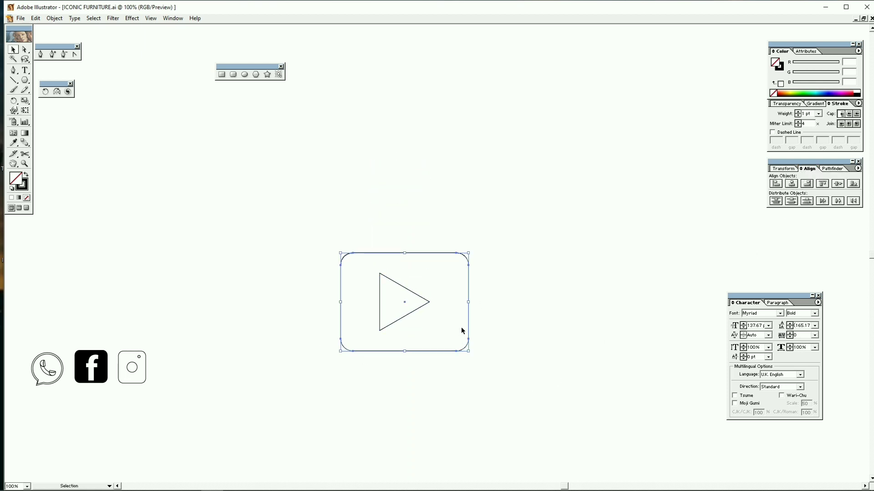
{"action": "left_click", "coordinate": [12, 189]}
{"action": "left_click_drag", "start_coordinate": [147, 237], "coordinate": [390, 306]}
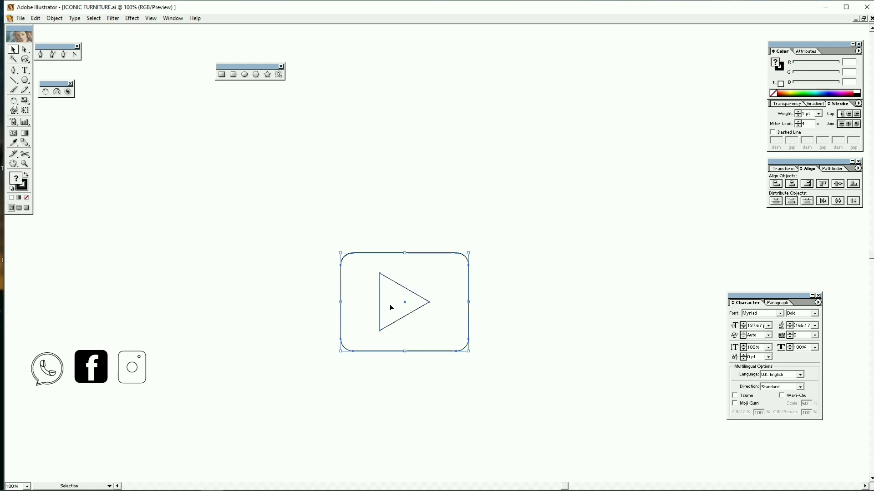
{"action": "left_click", "coordinate": [471, 354]}
- Scale down the rectangle with its triangle and place this play icon to the right of the camera icon
{"action": "left_click", "coordinate": [400, 318]}
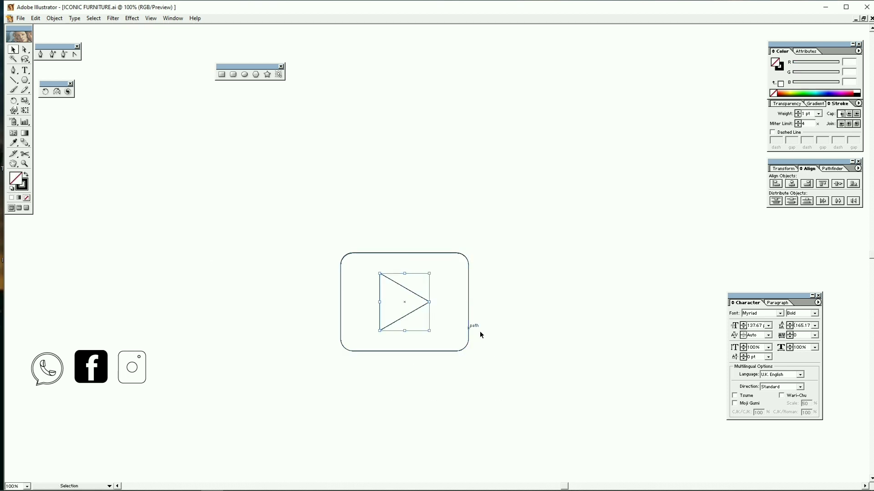
{"action": "left_click", "coordinate": [469, 323], "text": "shift"}
{"action": "left_click_drag", "start_coordinate": [468, 352], "coordinate": [429, 315]}
{"action": "left_click_drag", "start_coordinate": [397, 301], "coordinate": [191, 385]}
{"action": "left_click", "coordinate": [287, 375]}
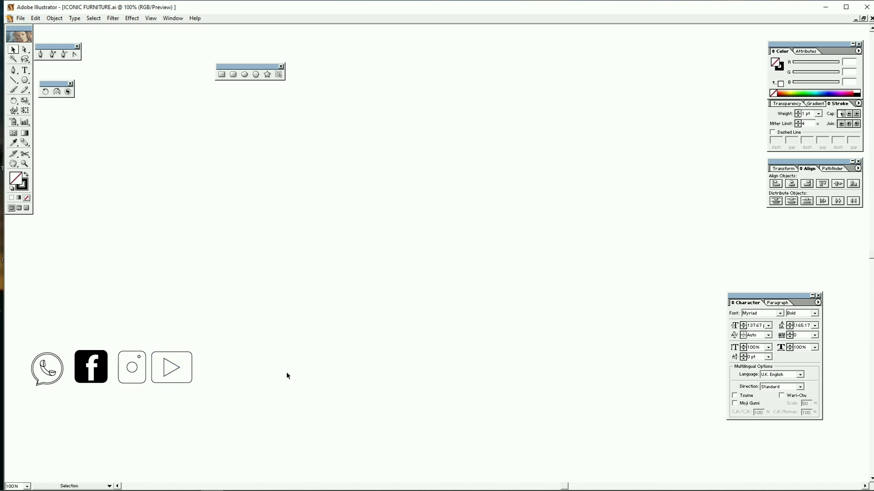
- Begin a bird outline with the Pen tool, tracing from the beak over the head and along the back to the wing tip
{"action": "left_click", "coordinate": [41, 54]}
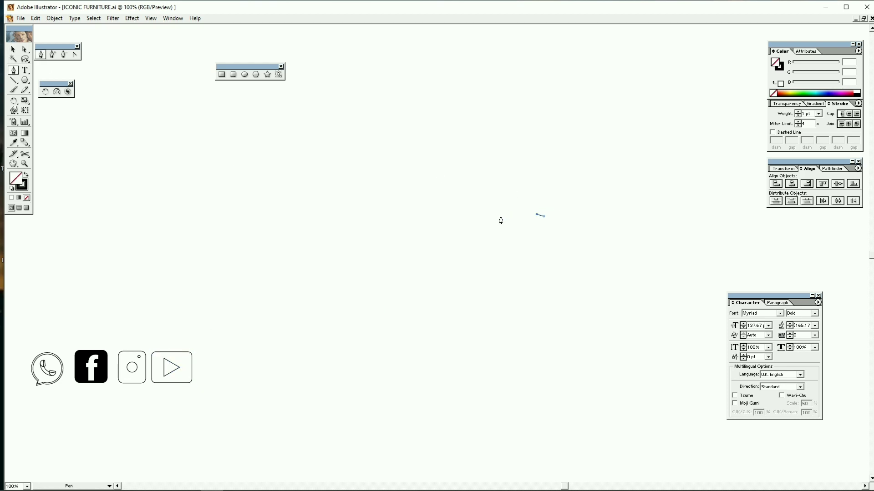
{"action": "left_click_drag", "start_coordinate": [499, 214], "coordinate": [481, 257]}
{"action": "left_click_drag", "start_coordinate": [394, 163], "coordinate": [308, 65]}
{"action": "left_click", "coordinate": [394, 162]}
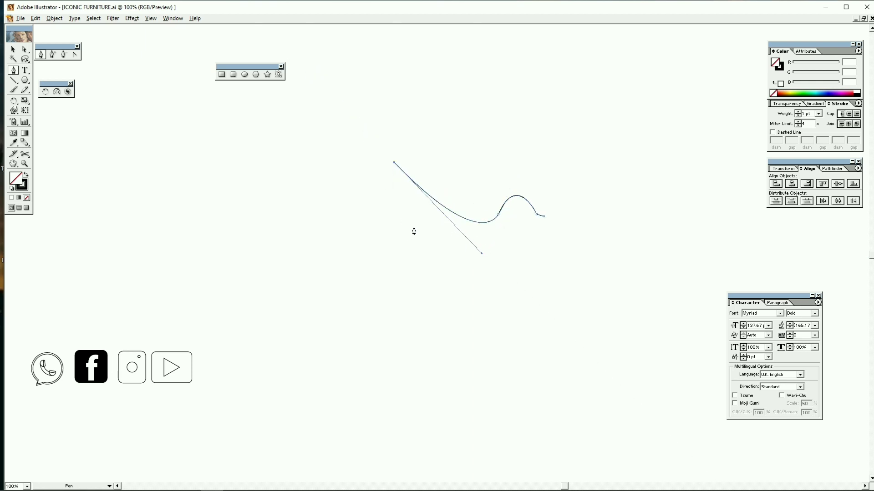
- Continue the bird's outline down the wing with three pointed, curved feathers
{"action": "left_click_drag", "start_coordinate": [422, 223], "coordinate": [451, 247]}
{"action": "left_click_drag", "start_coordinate": [384, 198], "coordinate": [382, 200]}
{"action": "left_click", "coordinate": [387, 205]}
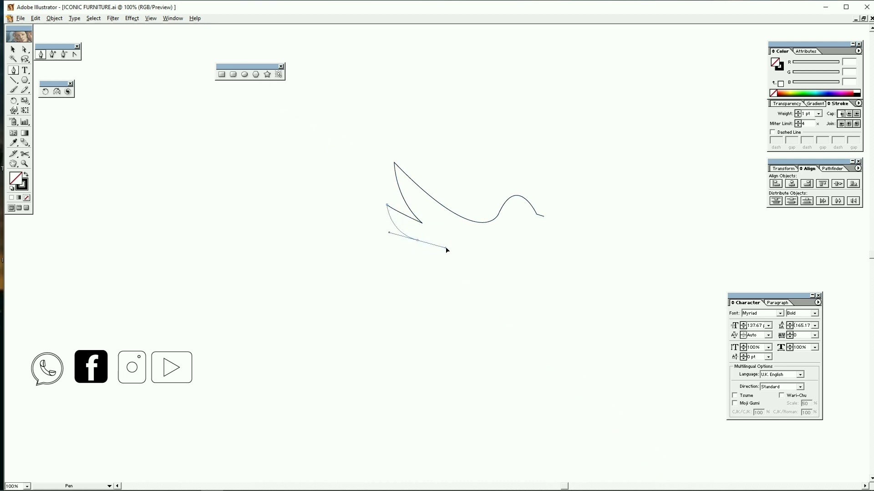
{"action": "left_click", "coordinate": [418, 241]}
{"action": "left_click", "coordinate": [385, 231]}
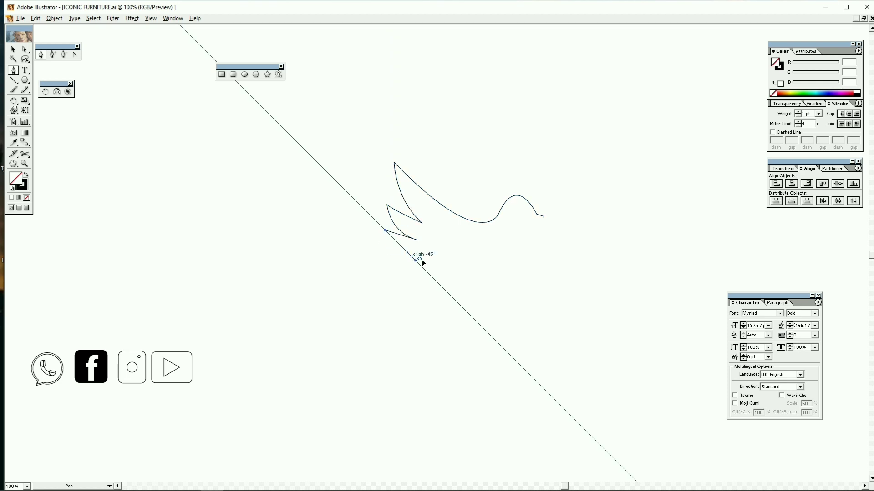
{"action": "left_click_drag", "start_coordinate": [412, 258], "coordinate": [436, 262]}
{"action": "left_click", "coordinate": [371, 268]}
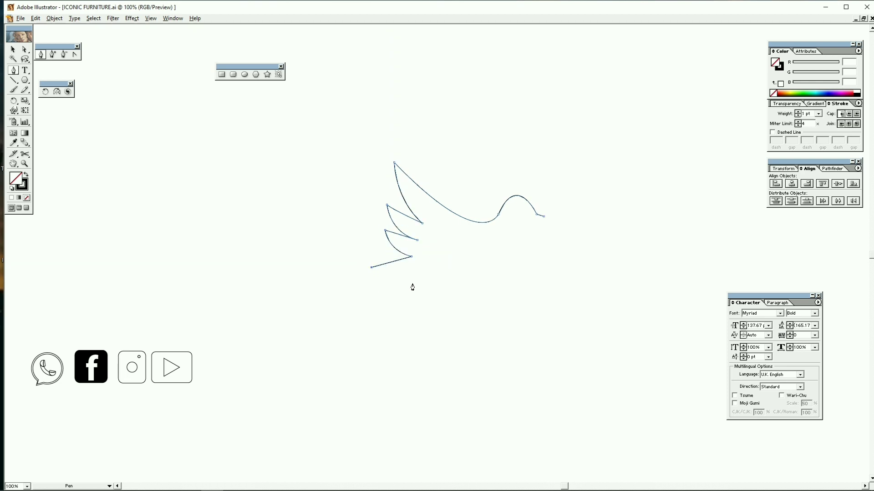
{"action": "left_click_drag", "start_coordinate": [372, 261], "coordinate": [385, 273]}
- Draw the bird's curved belly from the lowest feather up to the throat and close the outline with a small open beak
{"action": "left_click_drag", "start_coordinate": [537, 222], "coordinate": [618, 52]}
{"action": "key", "text": "ctrl+z"}
{"action": "left_click_drag", "start_coordinate": [539, 221], "coordinate": [573, 60]}
{"action": "left_click", "coordinate": [542, 218]}
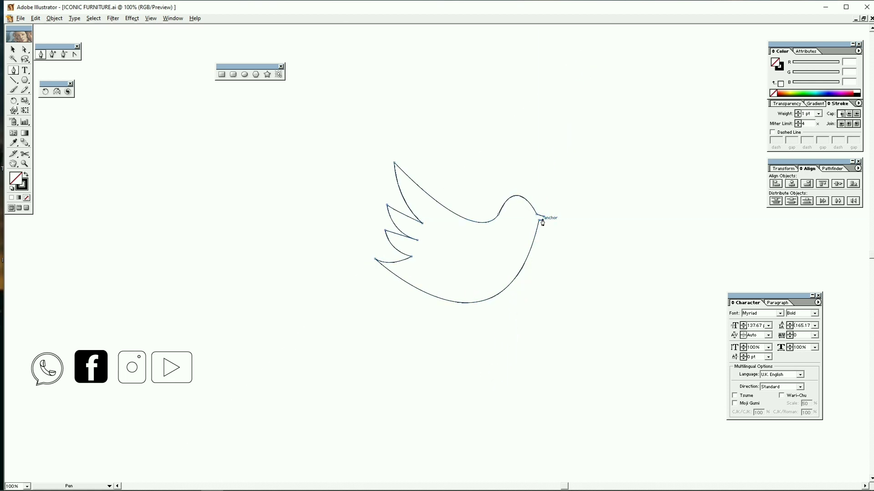
{"action": "left_click", "coordinate": [542, 218]}
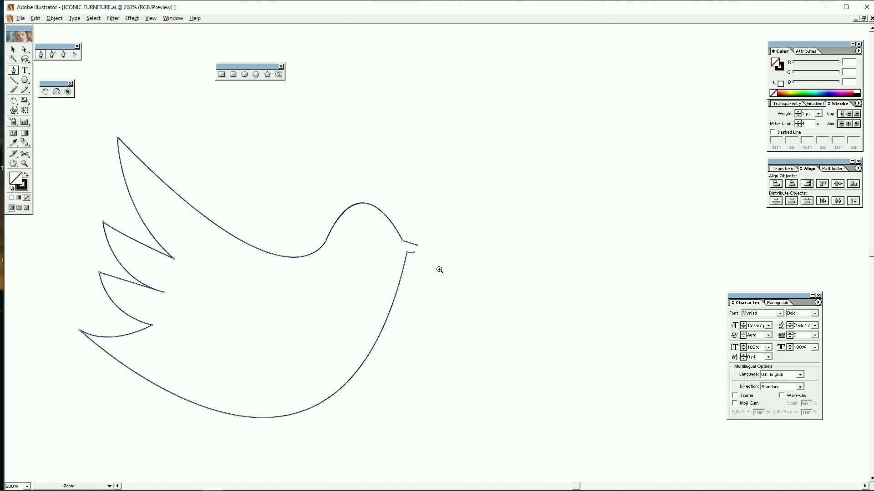
{"action": "left_click", "coordinate": [438, 272]}
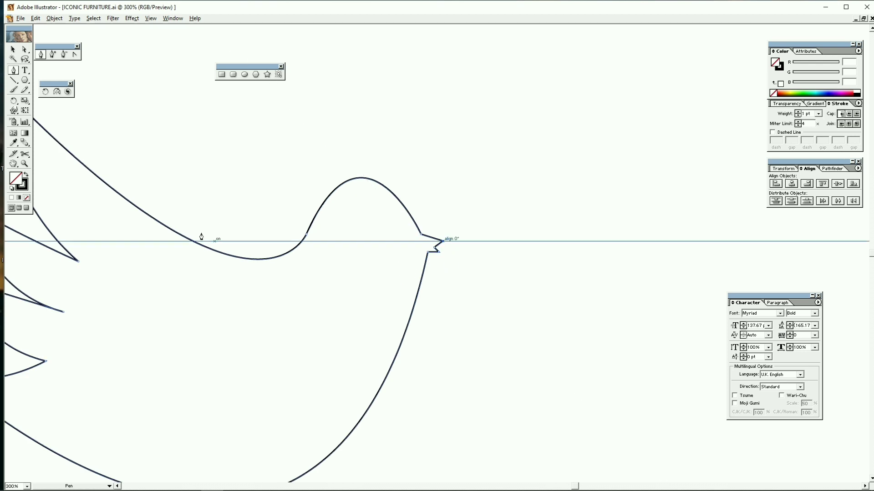
- Fill the bird solid black without a stroke and add a small white, strokeless circle on its head as the eye
{"action": "key", "text": "shift+x"}
{"action": "left_click", "coordinate": [245, 74]}
{"action": "key", "text": "ctrl+shift+a"}
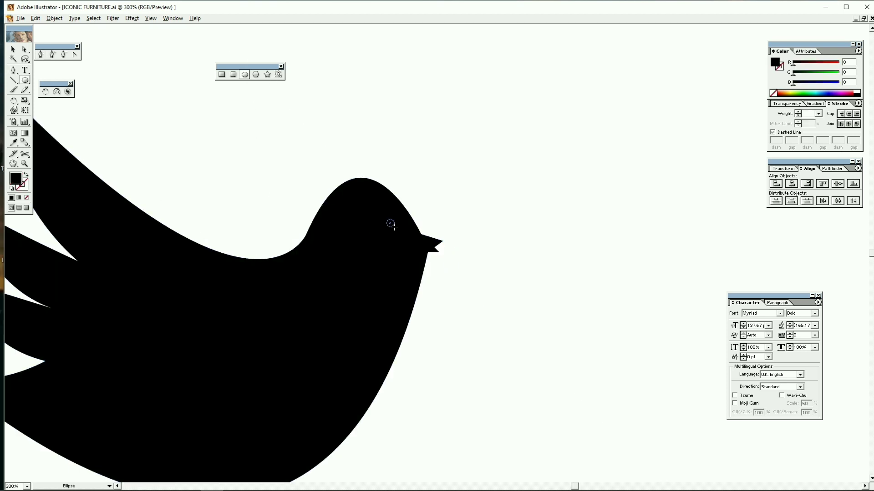
{"action": "key", "text": "d"}
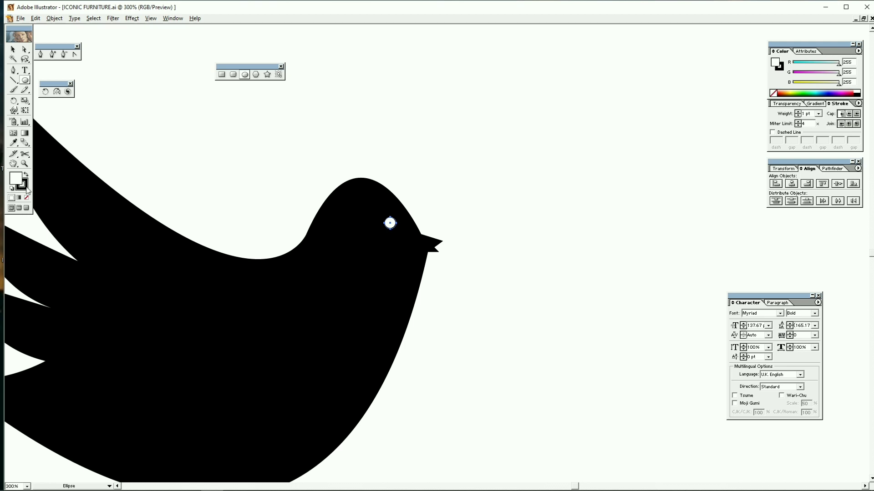
{"action": "left_click", "coordinate": [27, 188]}
{"action": "left_click", "coordinate": [27, 198]}
- Add a smaller concentric circle inside the bird's eye with the default white fill and black stroke
{"action": "key", "text": "v"}
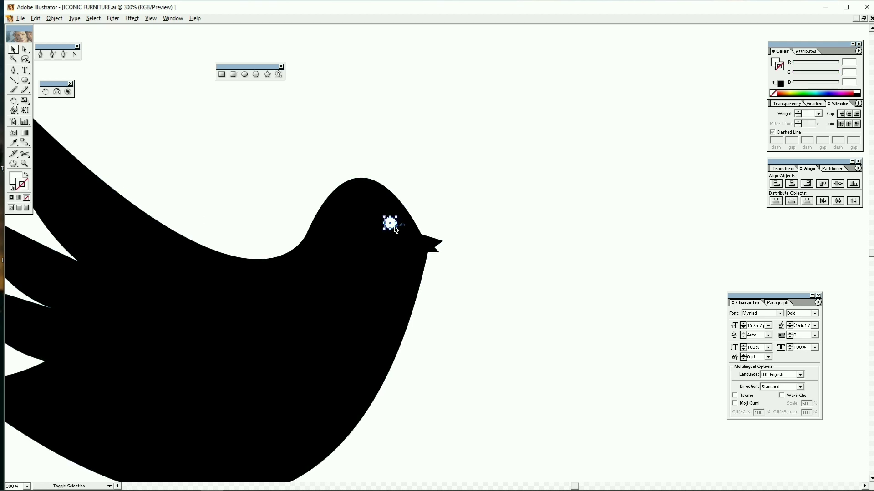
{"action": "left_click", "coordinate": [11, 189]}
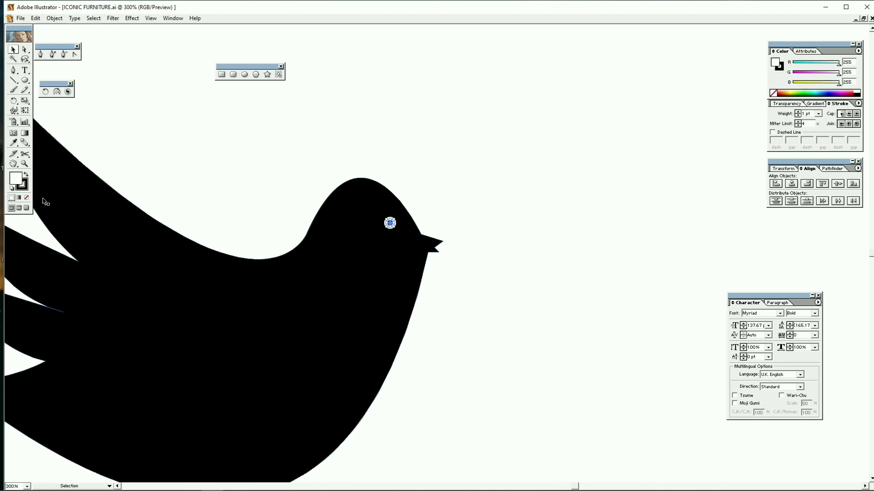
{"action": "left_click", "coordinate": [255, 157]}
- Scale down the bird together with its eye and place it to the right of the play icon
{"action": "key", "text": "ctrl+a"}
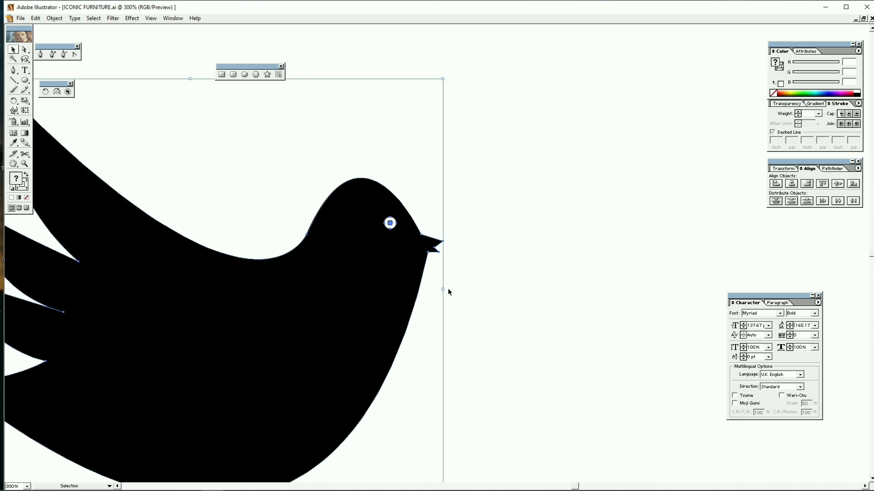
{"action": "left_click_drag", "start_coordinate": [443, 289], "coordinate": [229, 322]}
{"action": "key", "text": "ctrl+minus"}
{"action": "key", "text": "ctrl+minus"}
{"action": "key", "text": "ctrl+minus"}
{"action": "key", "text": "ctrl+minus"}
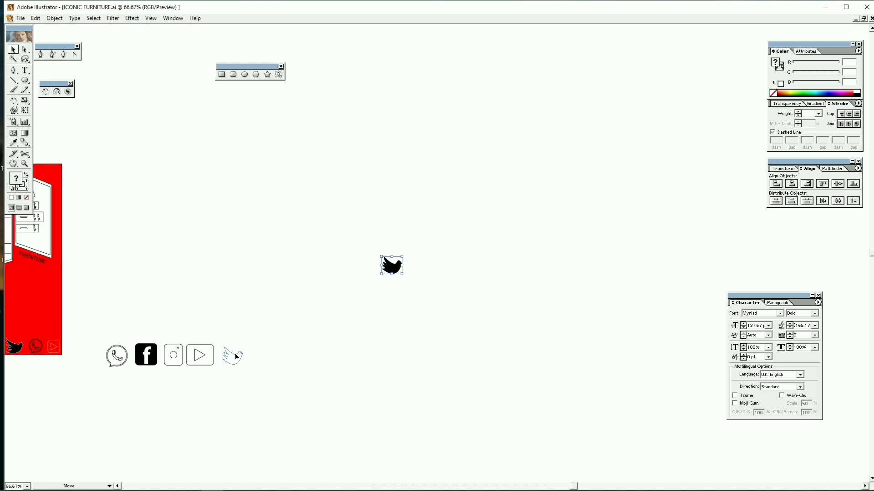
{"action": "left_click_drag", "start_coordinate": [237, 357], "coordinate": [236, 357]}
- Bring the five drawn icons near the banner and remove the old social media icons from its lower-right corner
{"action": "left_click_drag", "start_coordinate": [276, 377], "coordinate": [99, 333]}
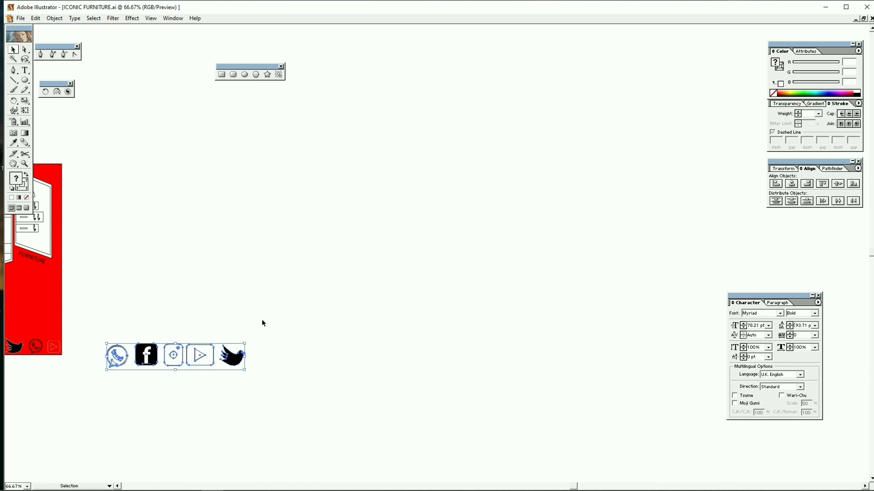
{"action": "left_click_drag", "start_coordinate": [128, 421], "coordinate": [400, 398]}
{"action": "left_click", "coordinate": [309, 327]}
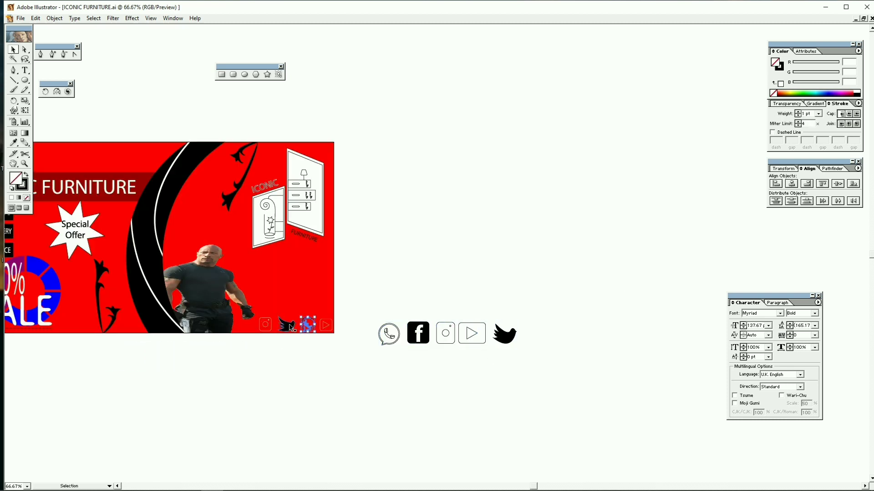
{"action": "left_click", "coordinate": [309, 328]}
- Place the five drawn social media icons, scaled down and in one row, in the banner's lower-right corner
{"action": "left_click_drag", "start_coordinate": [345, 345], "coordinate": [478, 340]}
{"action": "left_click_drag", "start_coordinate": [473, 335], "coordinate": [261, 321]}
{"action": "left_click", "coordinate": [435, 363]}
{"action": "left_click_drag", "start_coordinate": [317, 324], "coordinate": [320, 324]}
{"action": "left_click", "coordinate": [468, 329]}
{"action": "key", "text": "ctrl+0"}
{"action": "key", "text": "ctrl+minus"}
{"action": "key", "text": "ctrl+minus"}
{"action": "key", "text": "ctrl+minus"}
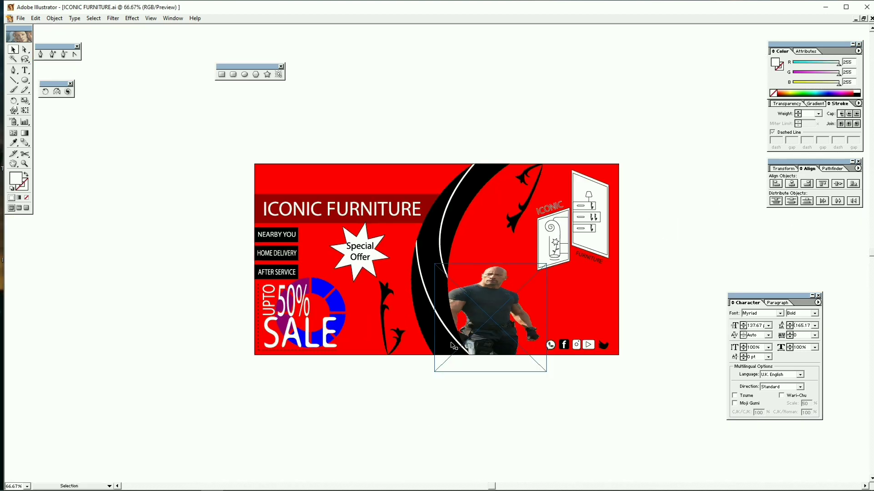
- Save the document as ICONIC FURNITURE in Illustrator format in the folder 13.06.2023, replacing the existing file
{"action": "key", "text": "ctrl+shift+s"}
{"action": "key", "text": "Return"}
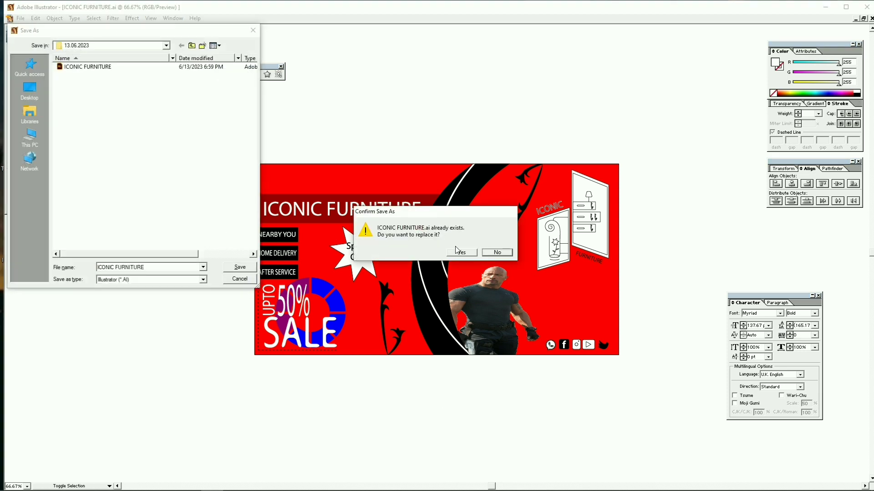
{"action": "key", "text": "Return"}
{"action": "left_click", "coordinate": [507, 182]}
- Export the banner as a JPEG with maximum quality 10, the RGB color model and high resolution
{"action": "left_click", "coordinate": [21, 18]}
{"action": "left_click", "coordinate": [50, 117]}
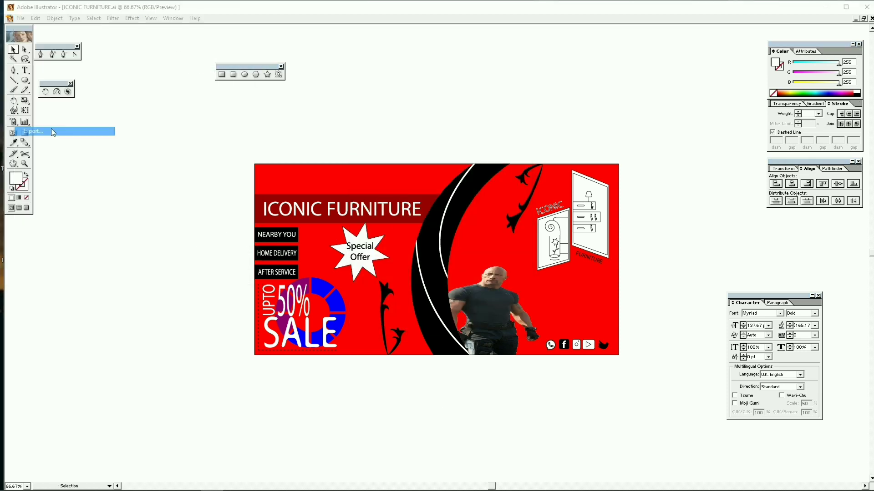
{"action": "left_click", "coordinate": [200, 279]}
{"action": "left_click", "coordinate": [143, 317]}
{"action": "left_click", "coordinate": [240, 268]}
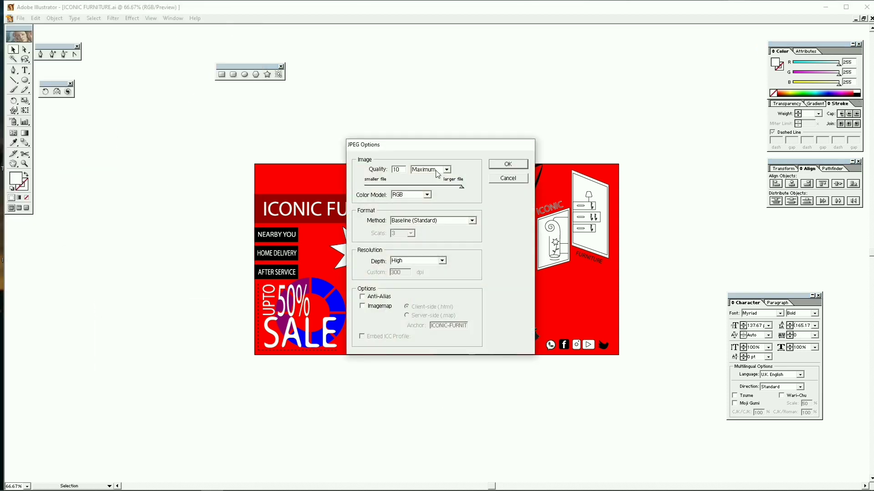
{"action": "left_click", "coordinate": [516, 164]}
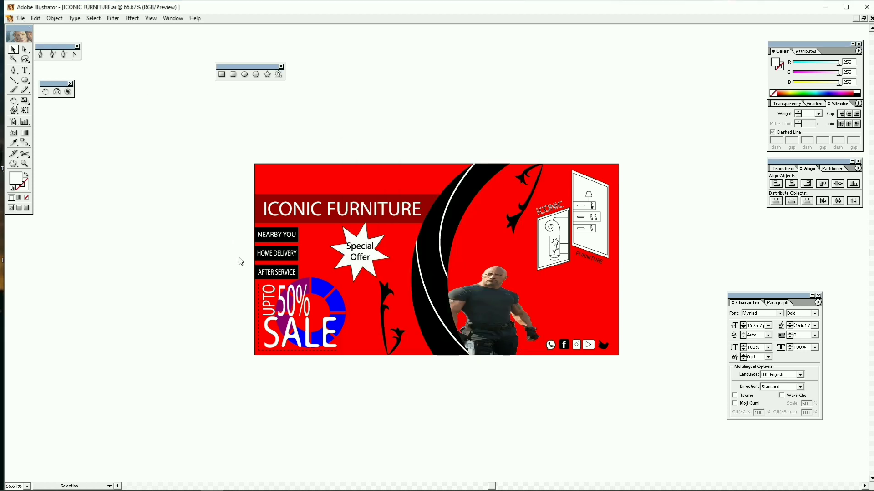
{"action": "left_click", "coordinate": [21, 19]}
{"action": "left_click", "coordinate": [50, 131]}
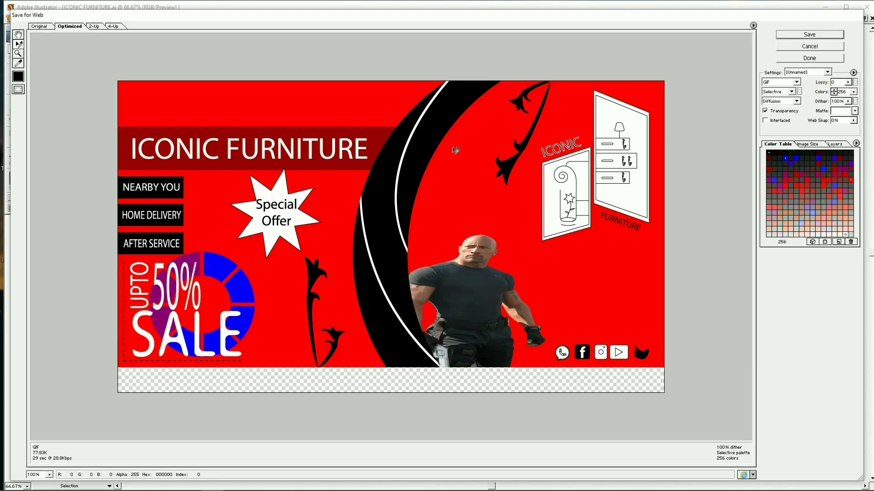
{"action": "left_click", "coordinate": [809, 58]}
- Save the artwork for the web as a PNG-24 image named ICONIC-FURNITURE in the folder 12.06.2023, and quit the application
{"action": "scroll", "coordinate": [698, 197], "scroll_direction": "down", "scroll_amount": 3}
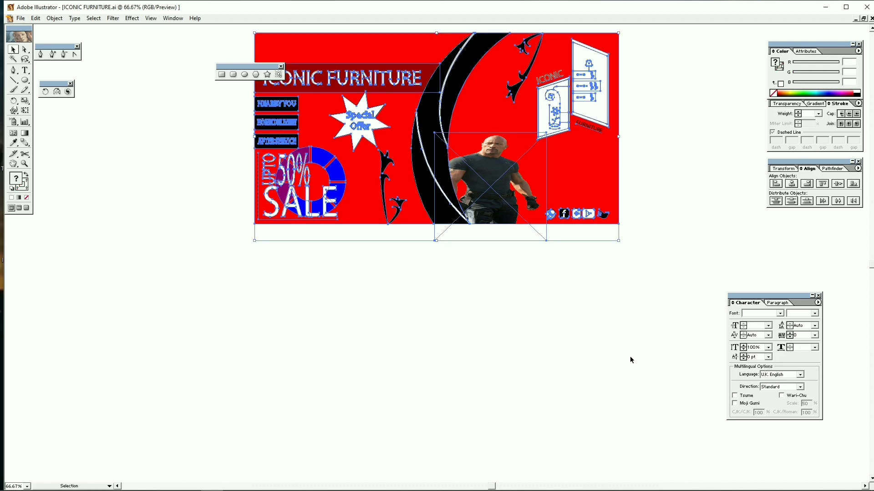
{"action": "left_click", "coordinate": [20, 19]}
{"action": "left_click", "coordinate": [50, 131]}
{"action": "left_click", "coordinate": [796, 82]}
{"action": "left_click", "coordinate": [780, 111]}
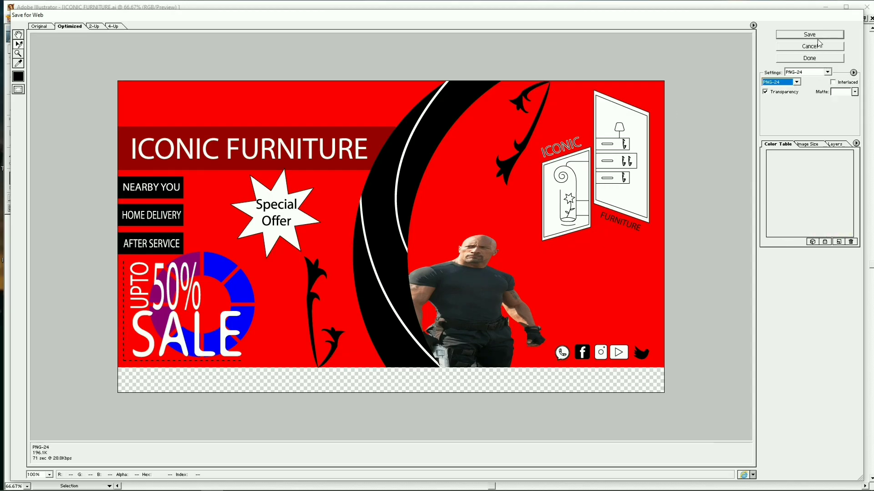
{"action": "left_click", "coordinate": [814, 35]}
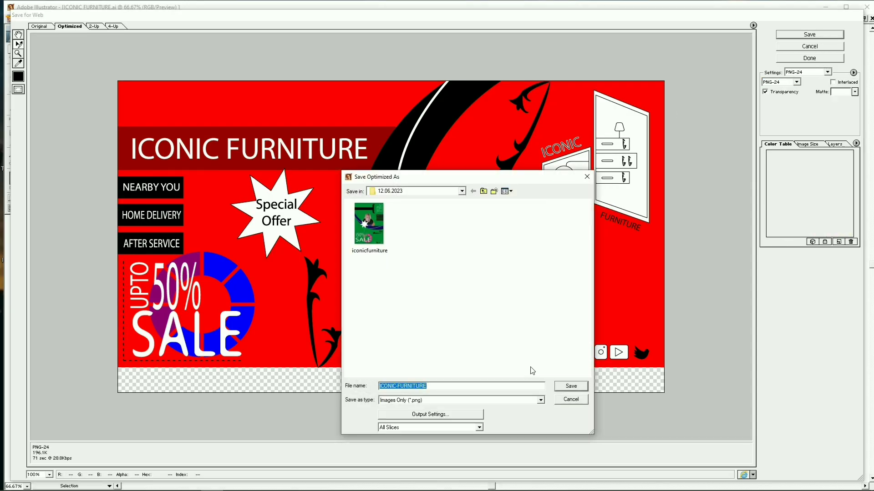
{"action": "left_click", "coordinate": [567, 388]}
{"action": "left_click", "coordinate": [866, 7]}
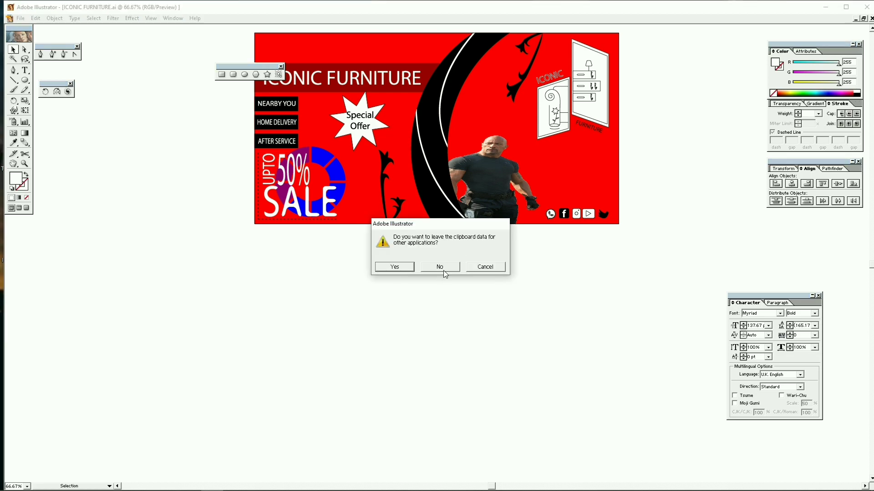